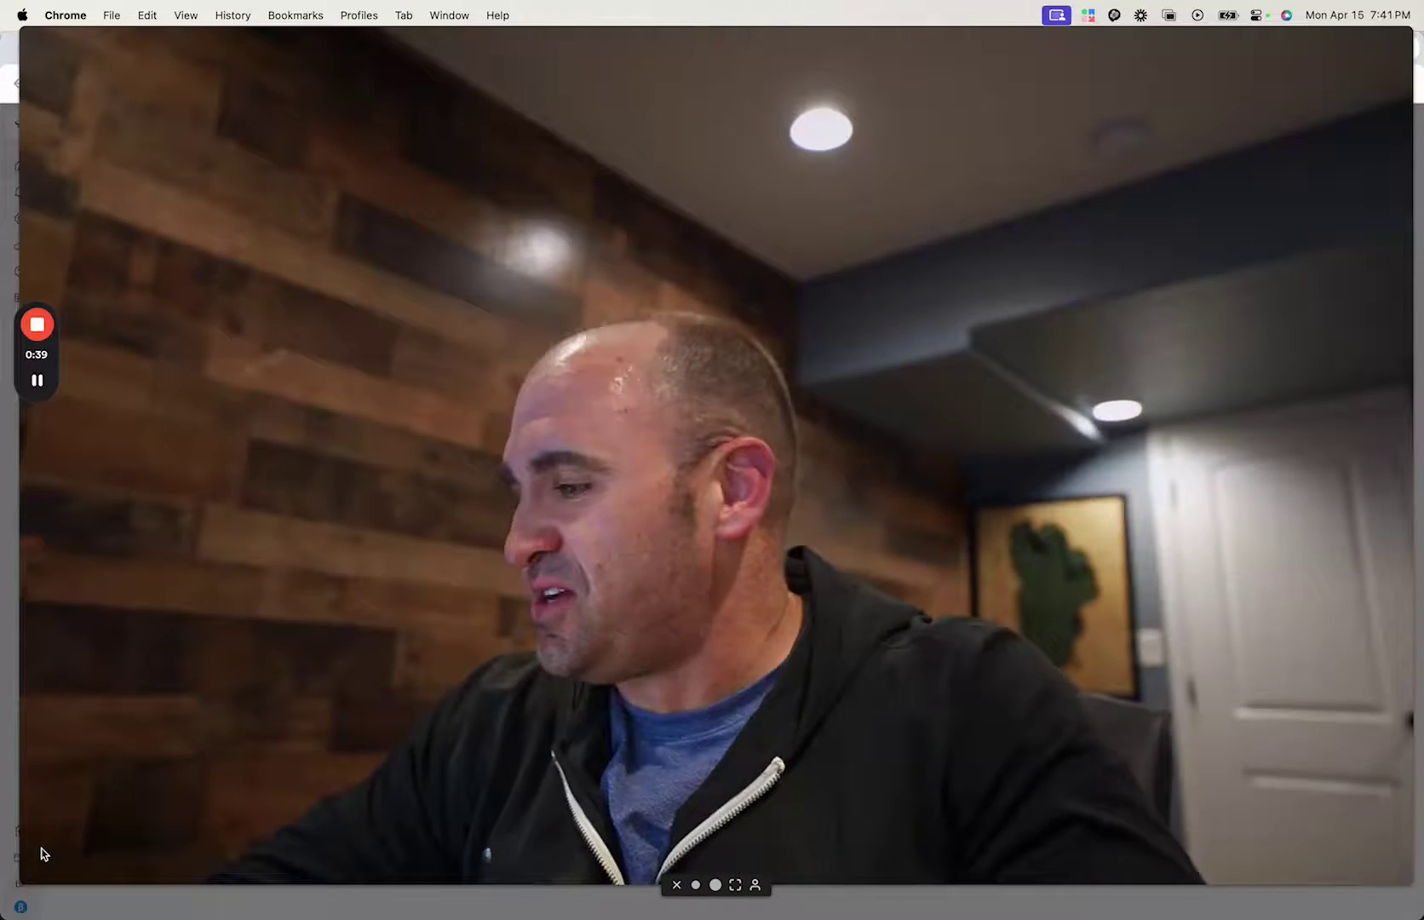
Close the New table dialog to get back to the Sales Account Manager companies table
click(692, 877)
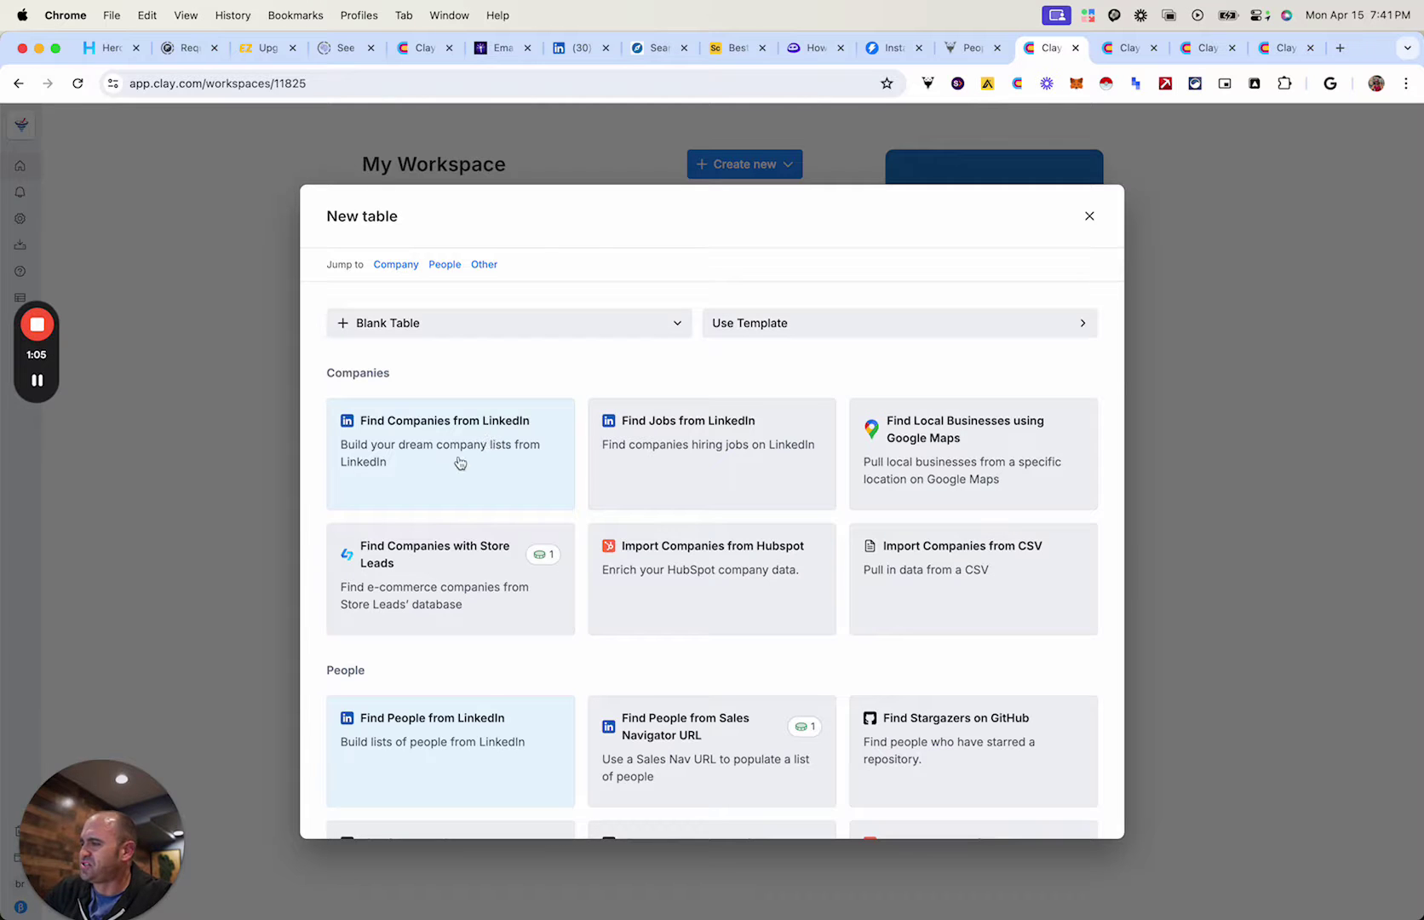
click(1089, 216)
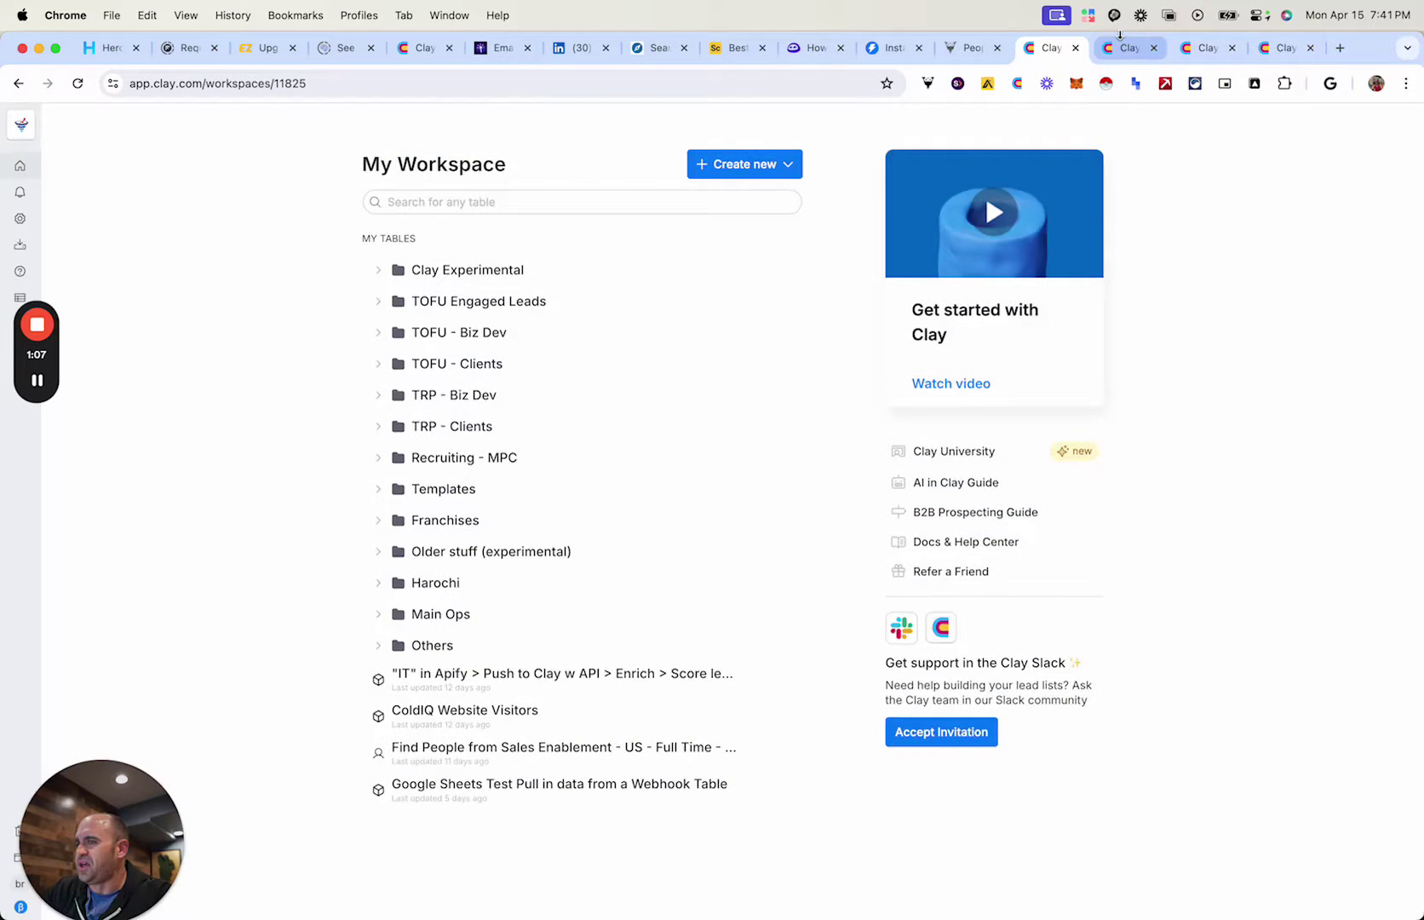
Scroll through the Sales Account Manager companies table, then switch to Loxo's People database
click(1125, 48)
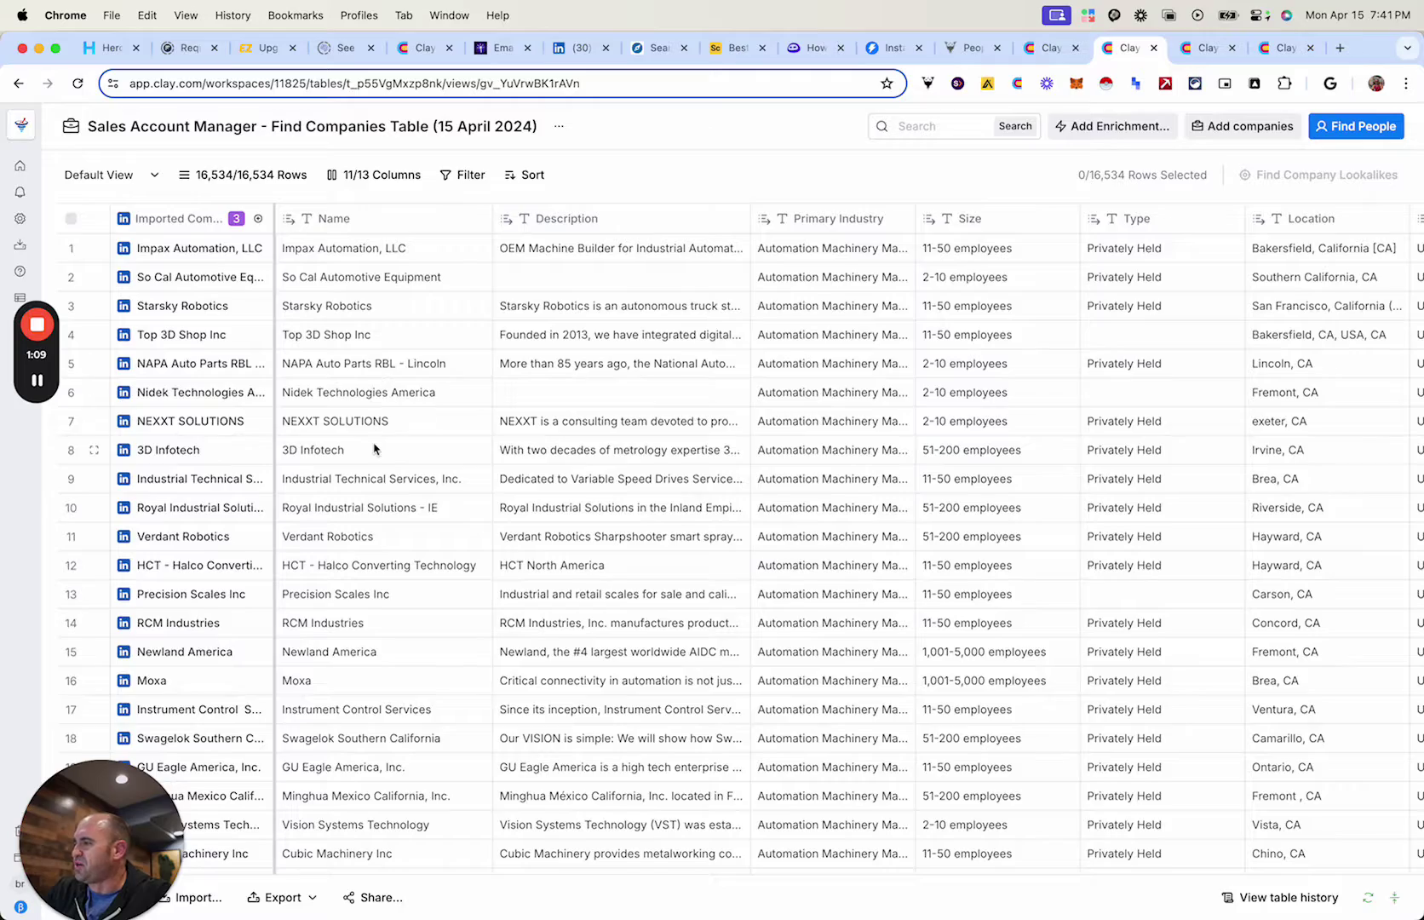
scroll(374, 449, down, 2)
scroll(374, 449, down, 6)
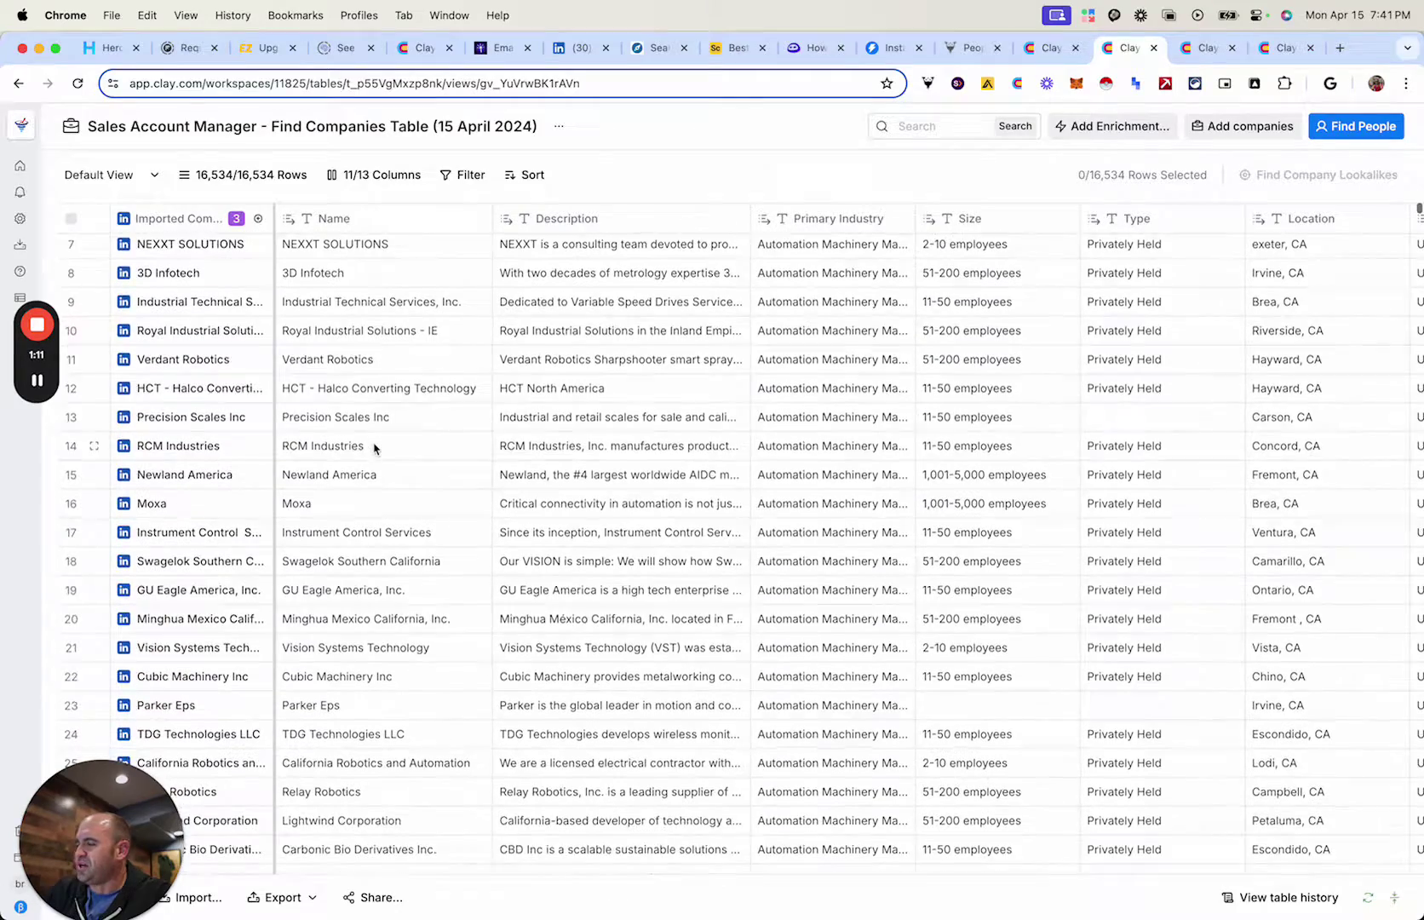
scroll(374, 449, down, 8)
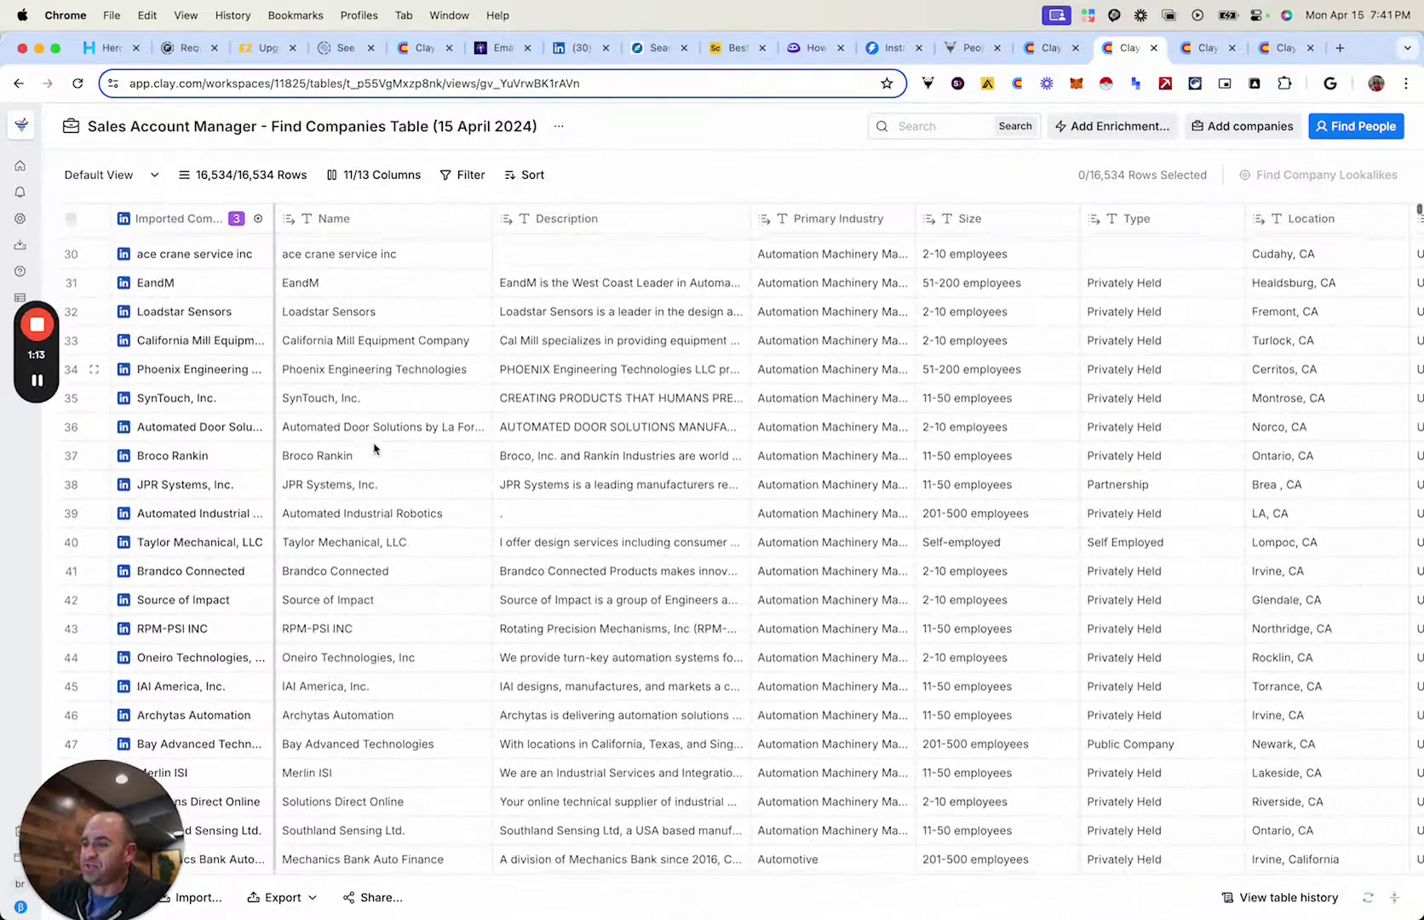
scroll(374, 449, down, 5)
scroll(374, 449, down, 15)
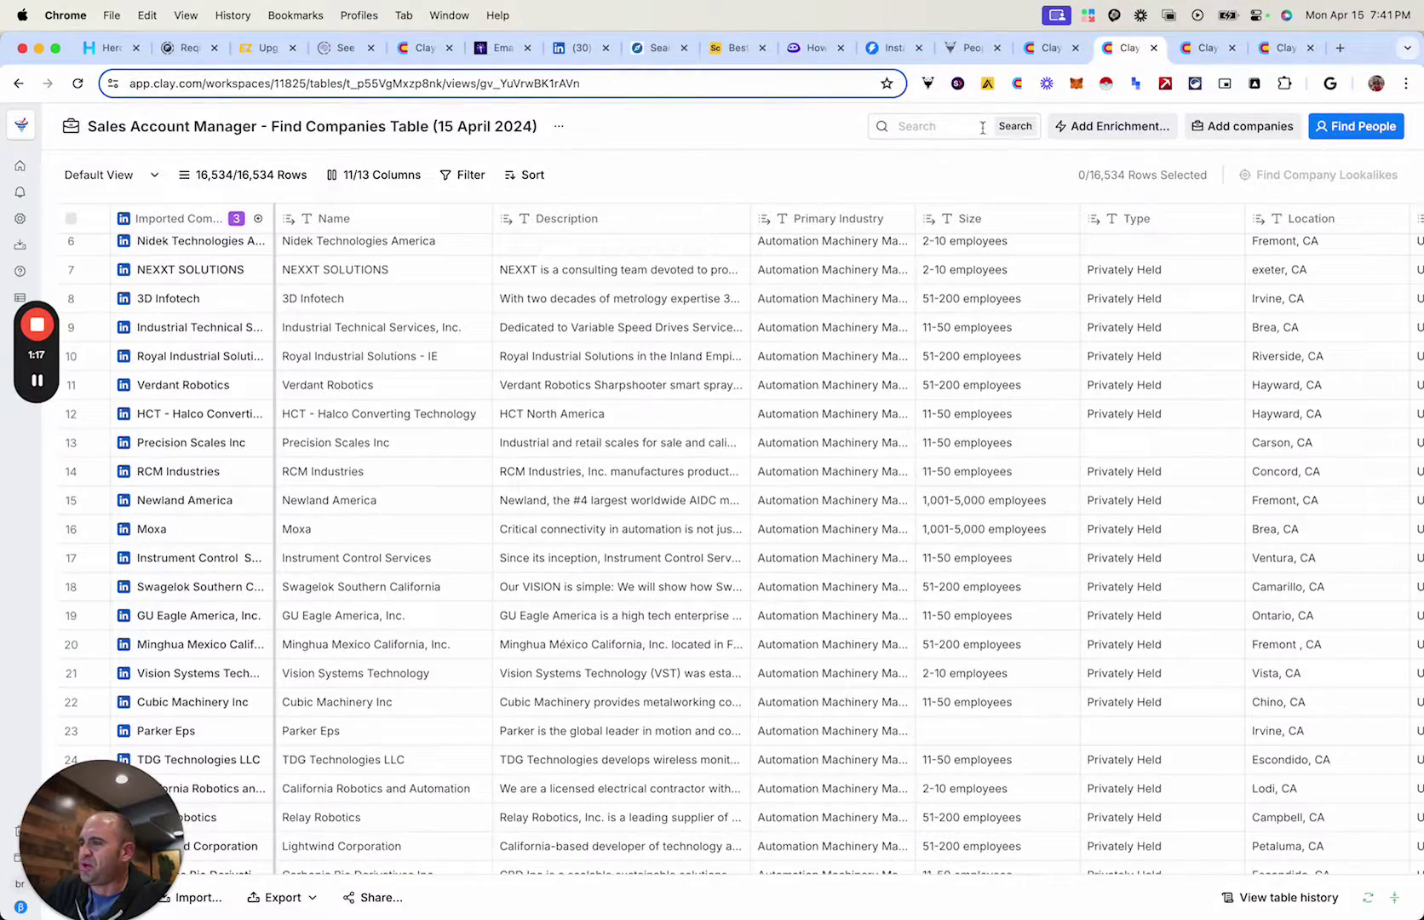
click(967, 49)
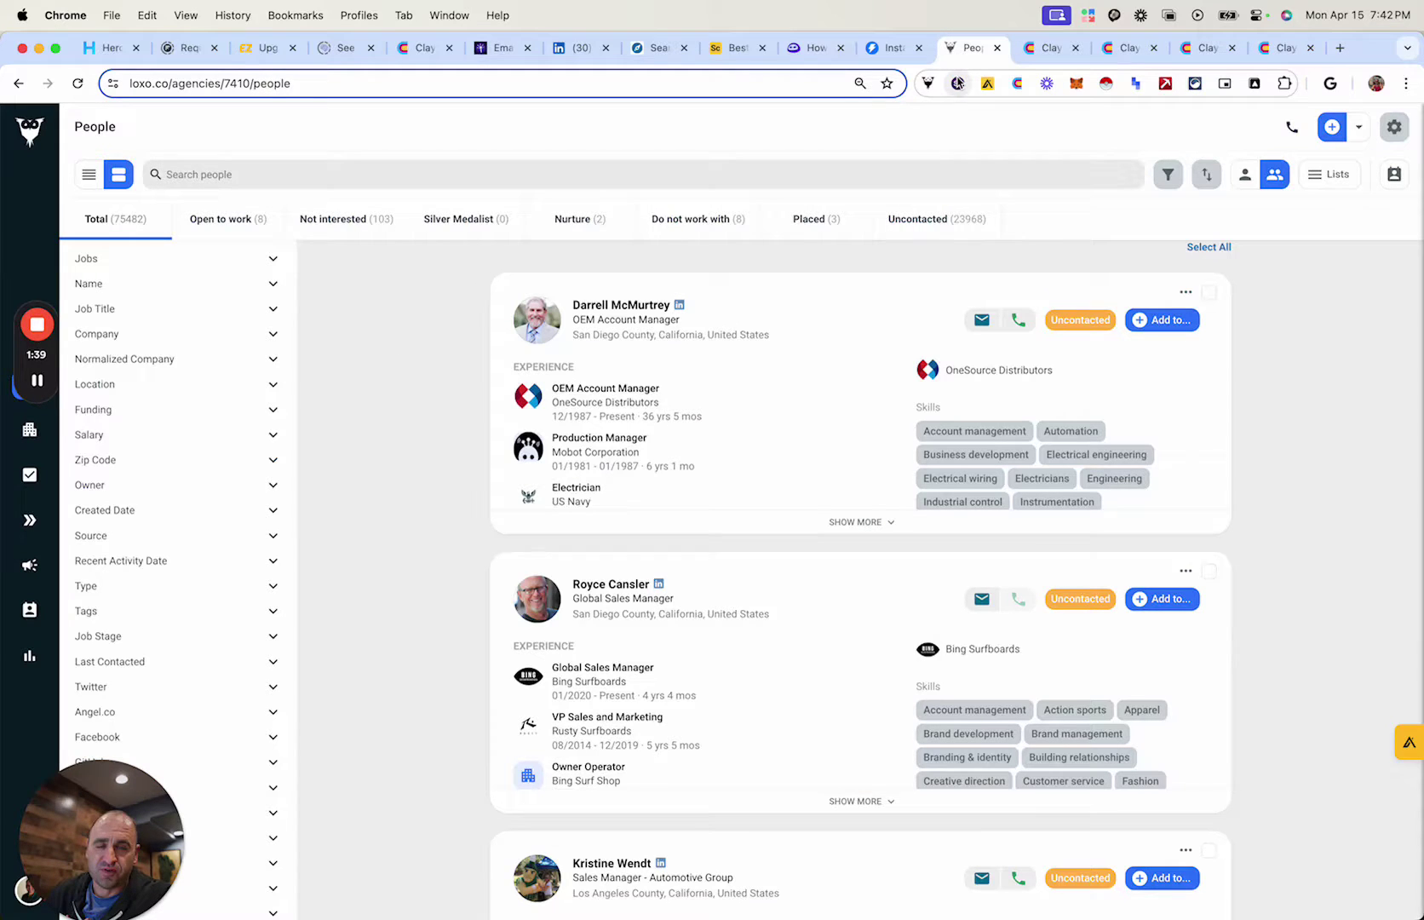
Leave the Loxo People list and return to Clay's My Workspace
click(1050, 60)
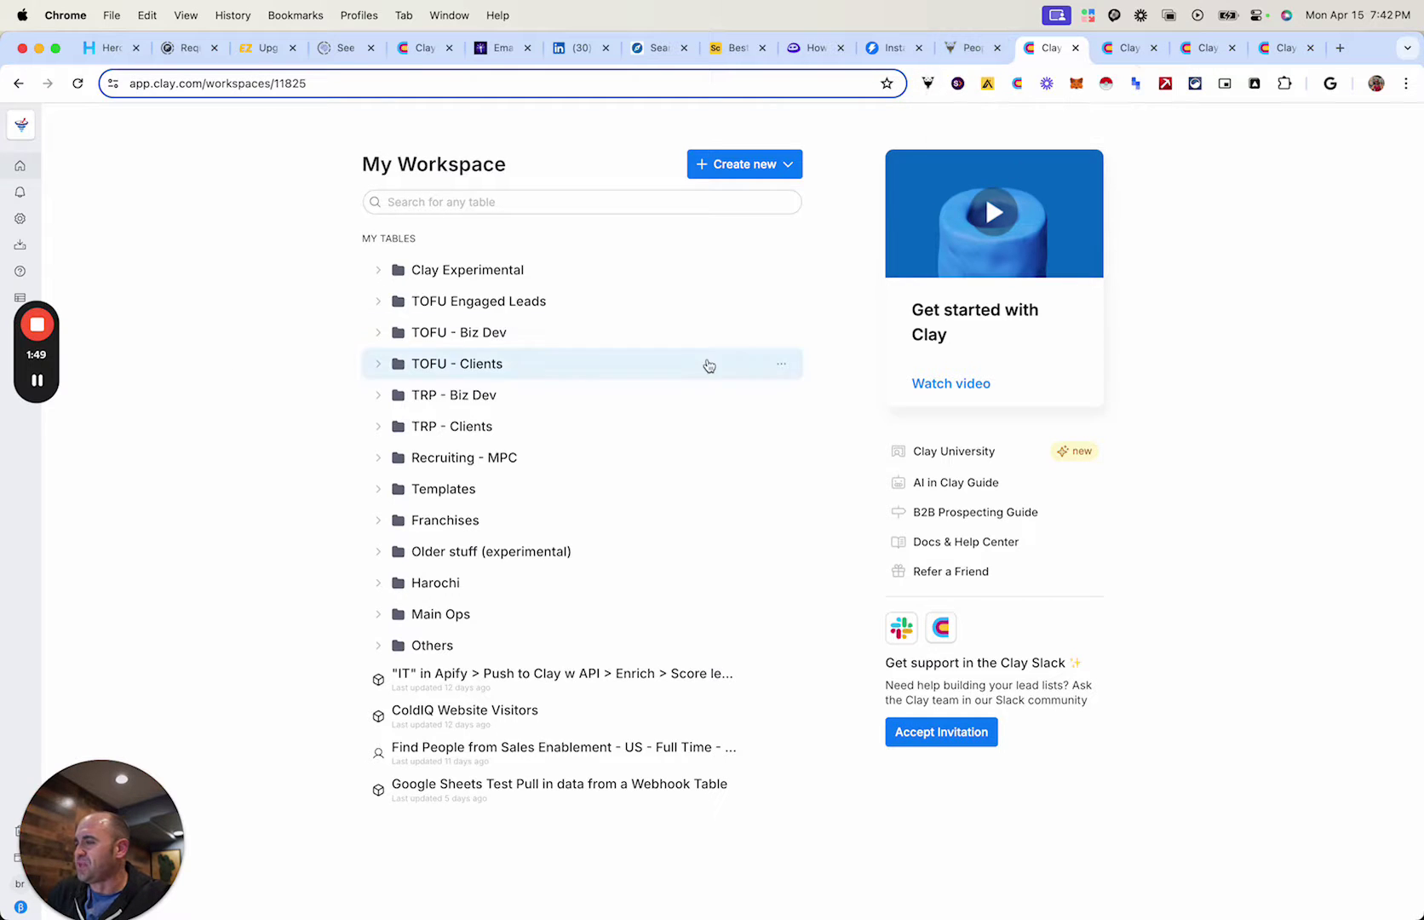
Open the first Find Companies source of the Imported Companies column and review its Exclude Industries and keyword filters
click(1125, 51)
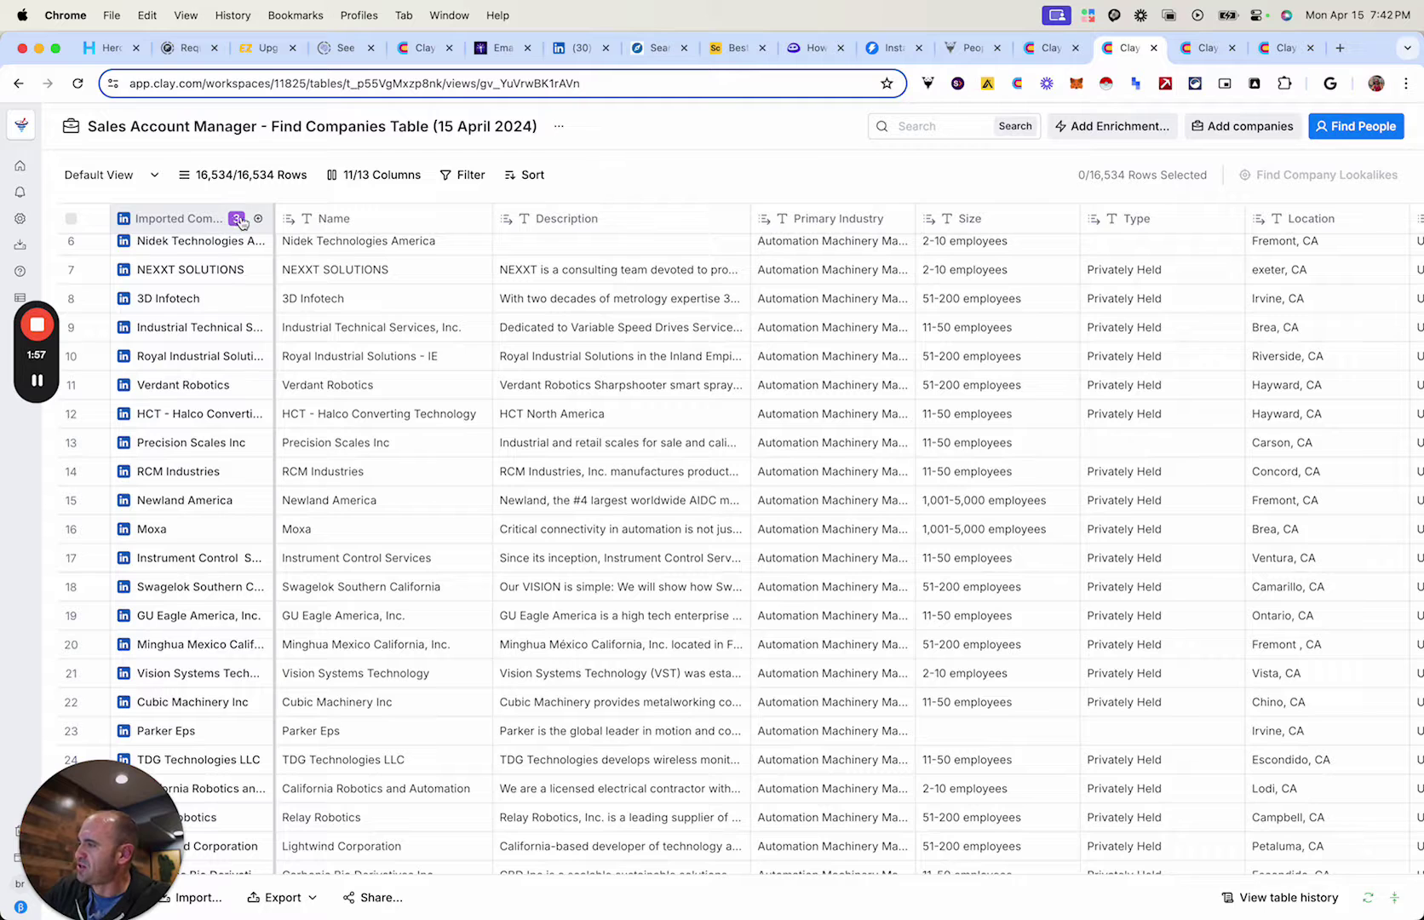
click(201, 220)
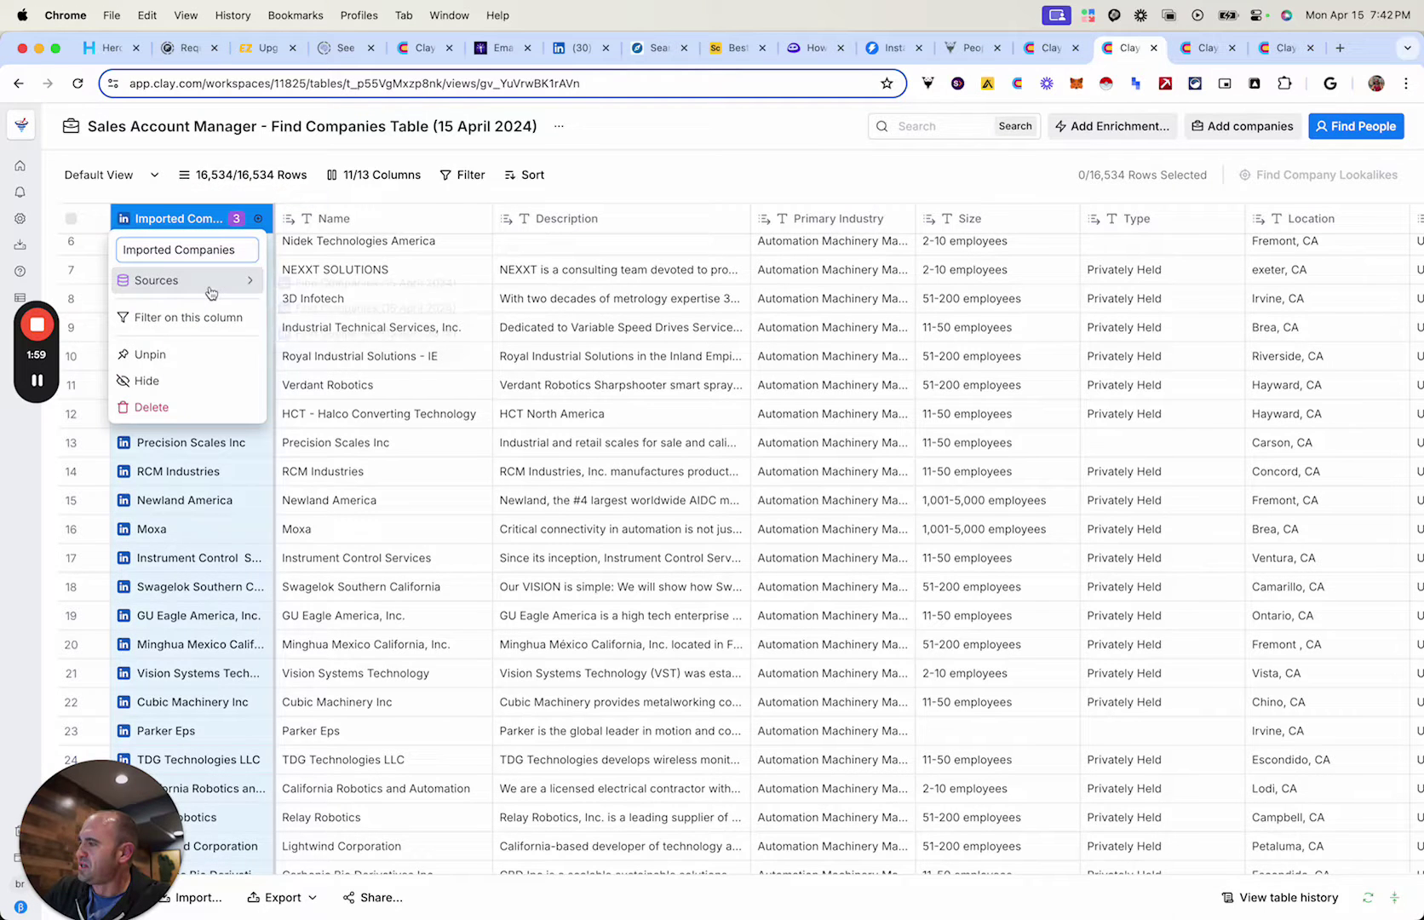
mouse_move(213, 281)
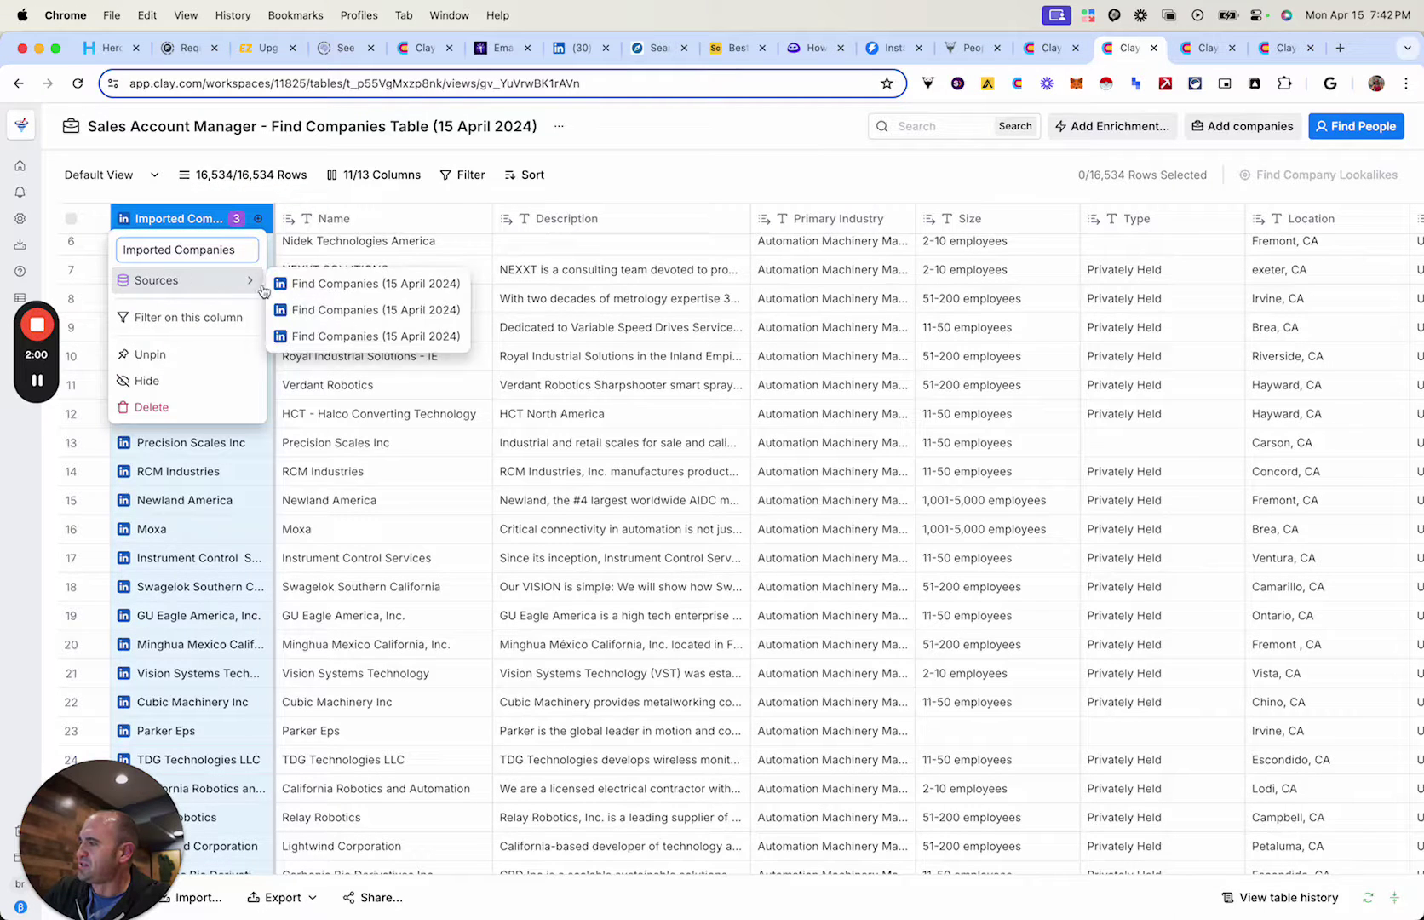
click(314, 291)
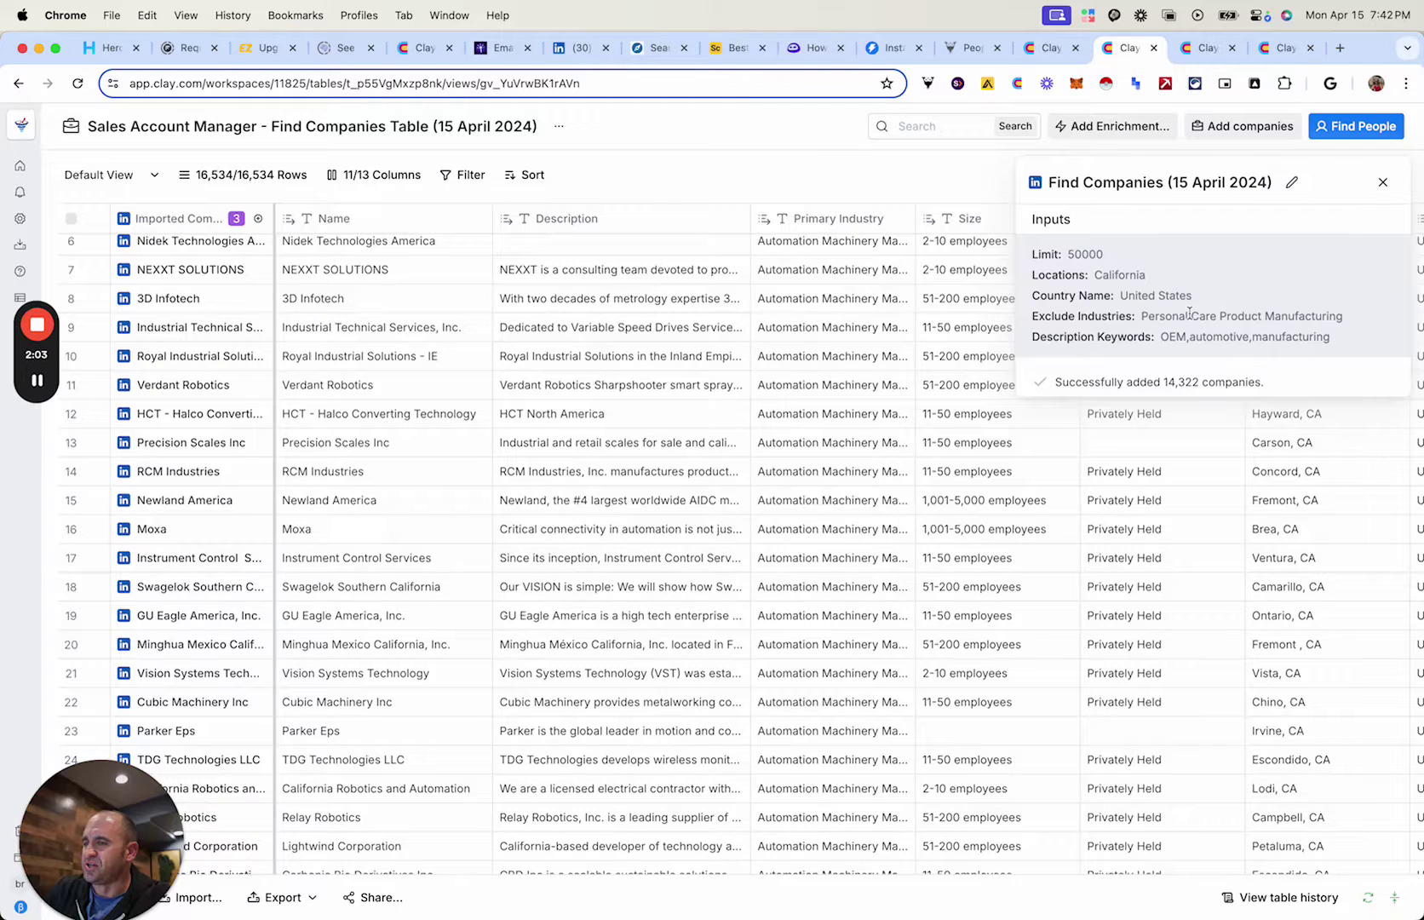
mouse_move(1189, 313)
mouse_down()
mouse_move(1281, 334)
mouse_move(1182, 310)
mouse_up()
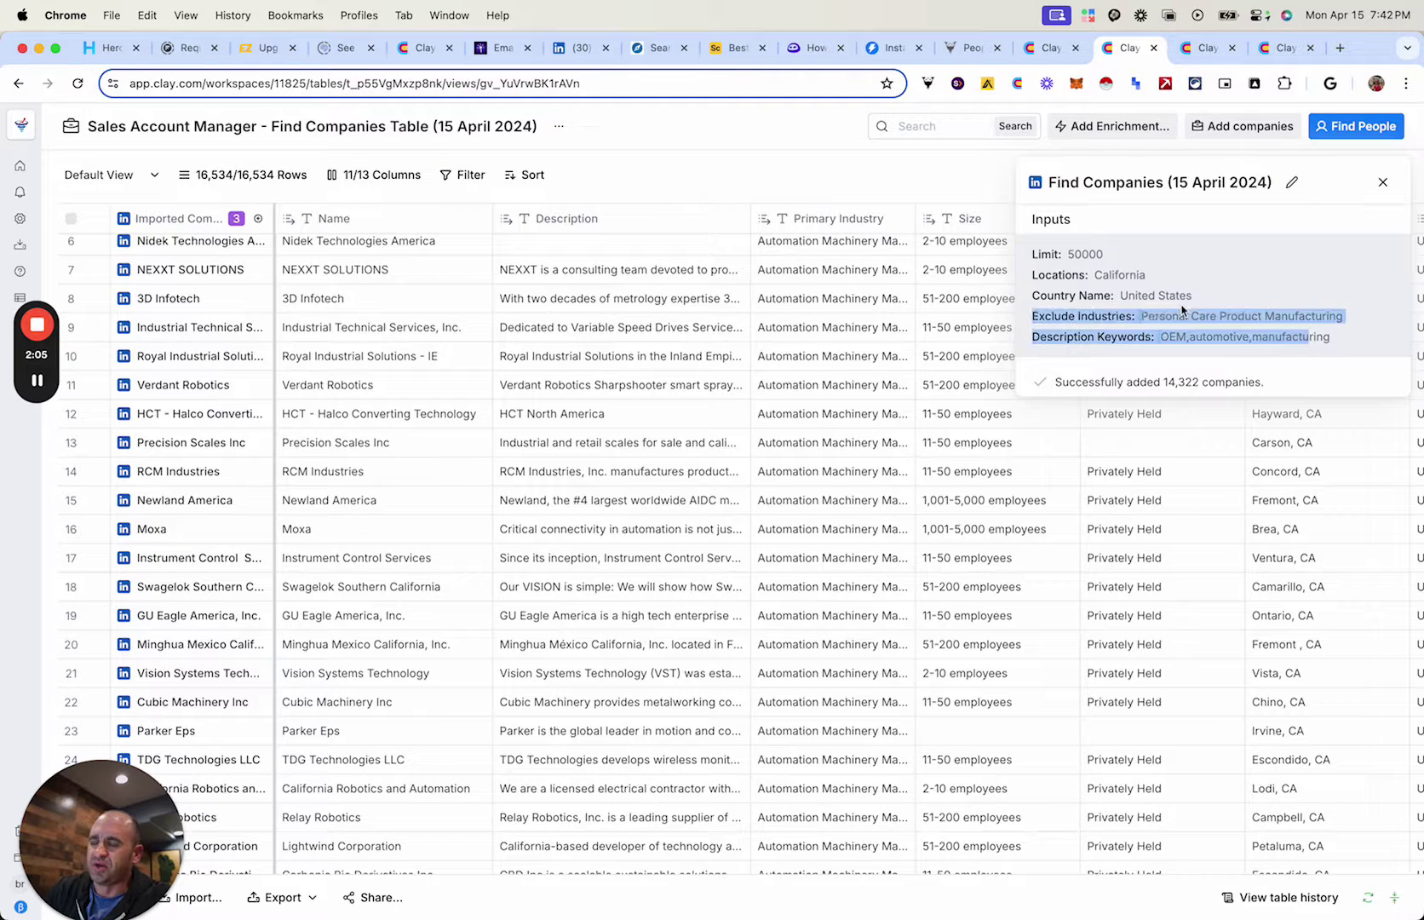
click(1163, 286)
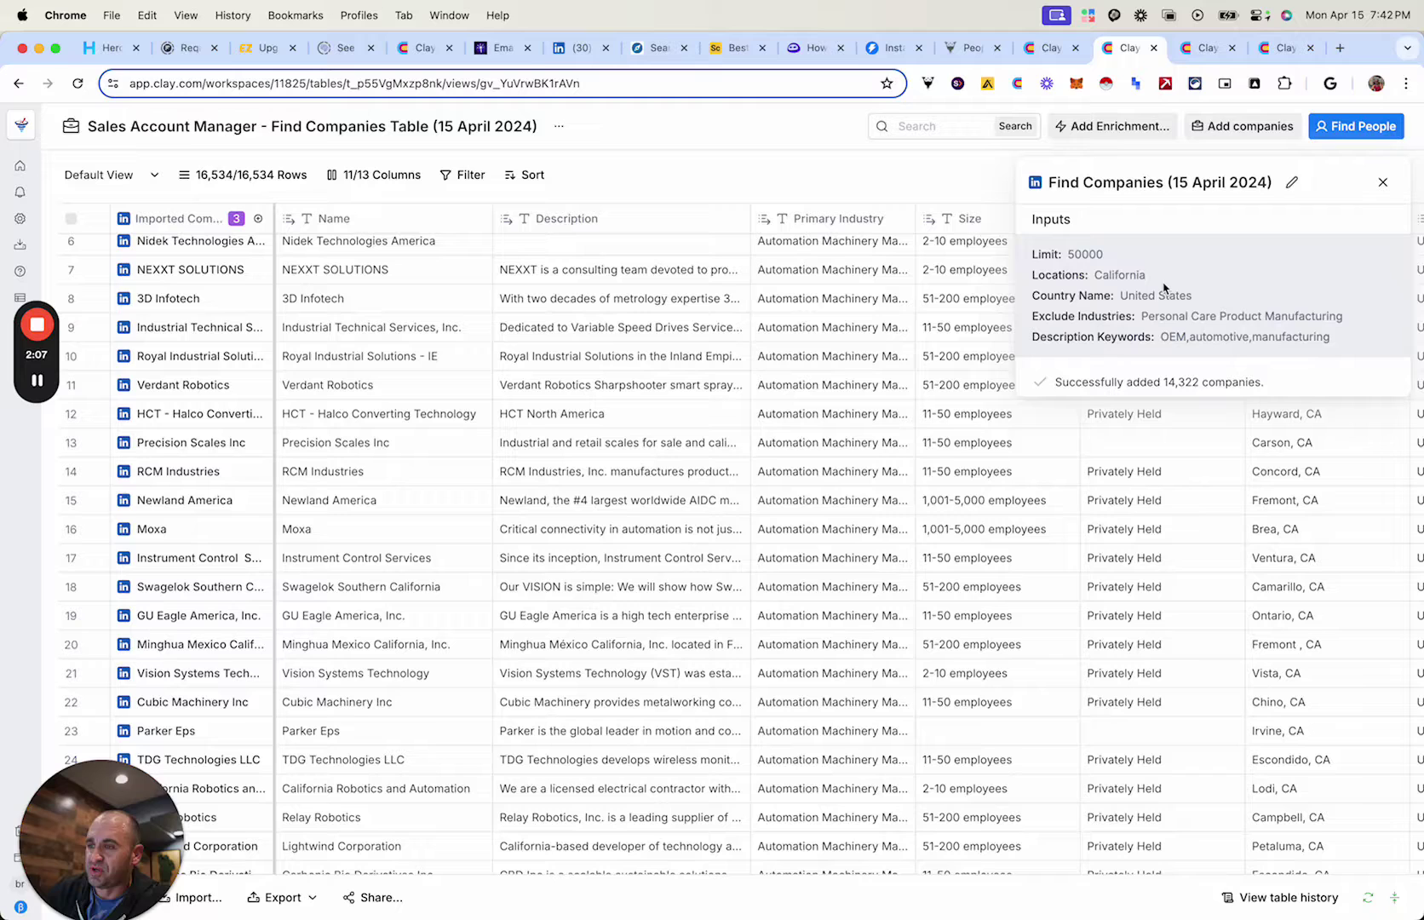
click(1383, 182)
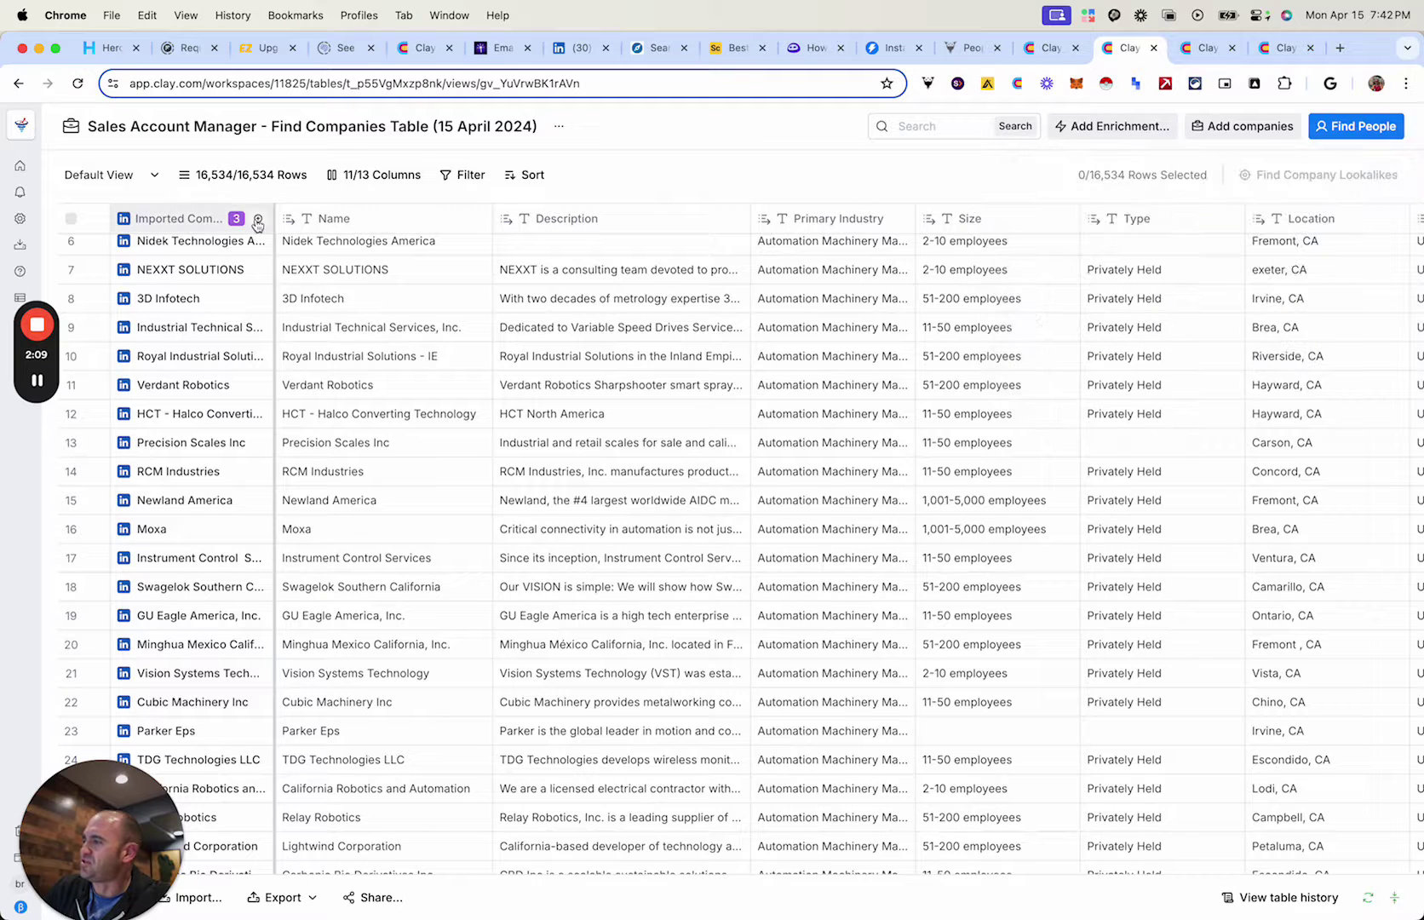
List the Imported Companies column's three Find Companies sources, then close the column options
click(198, 225)
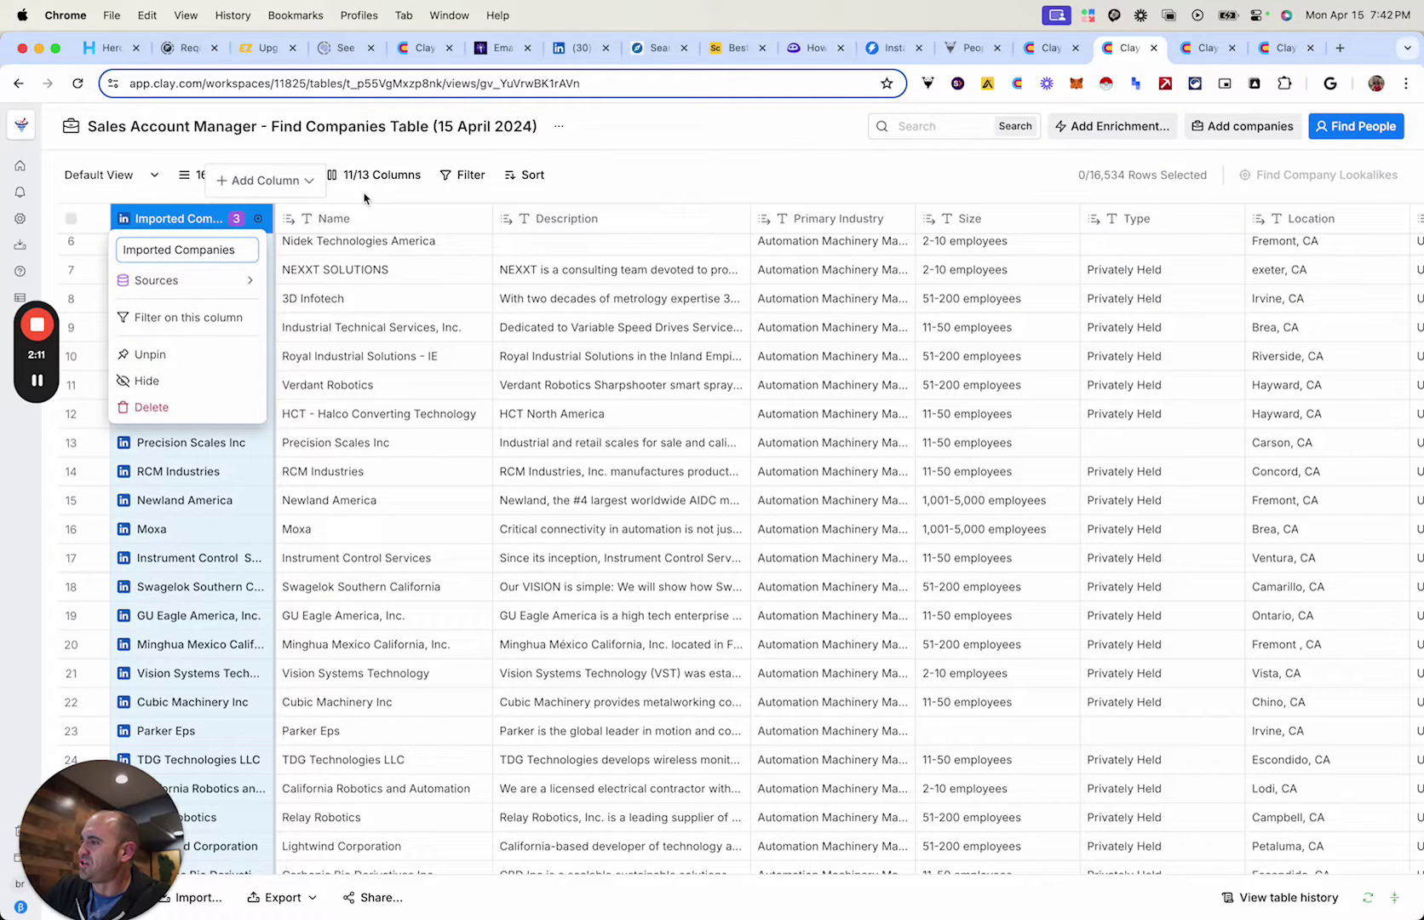
key(Escape)
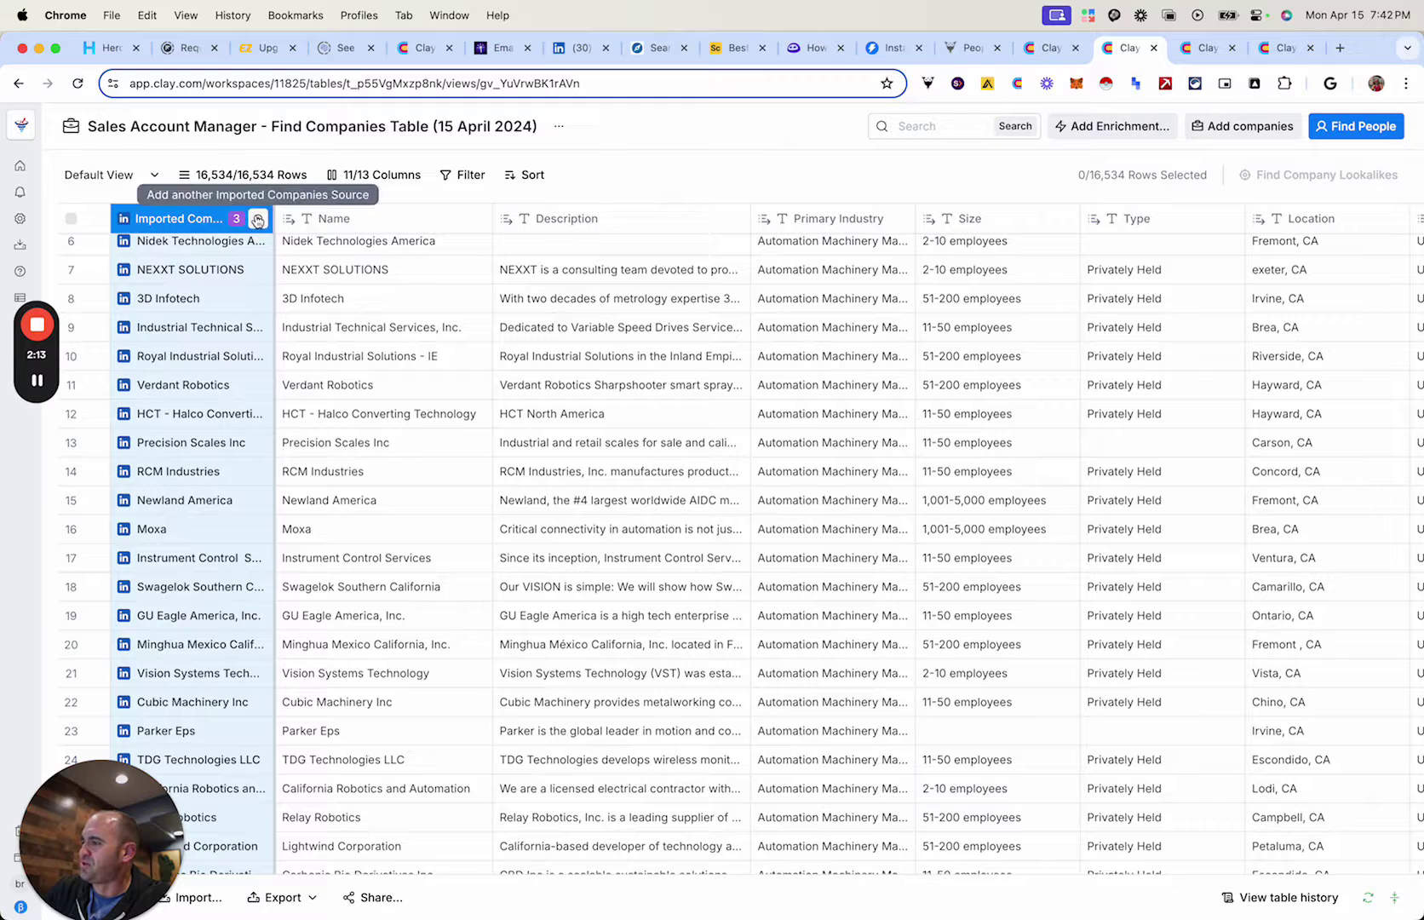
click(183, 223)
mouse_move(170, 280)
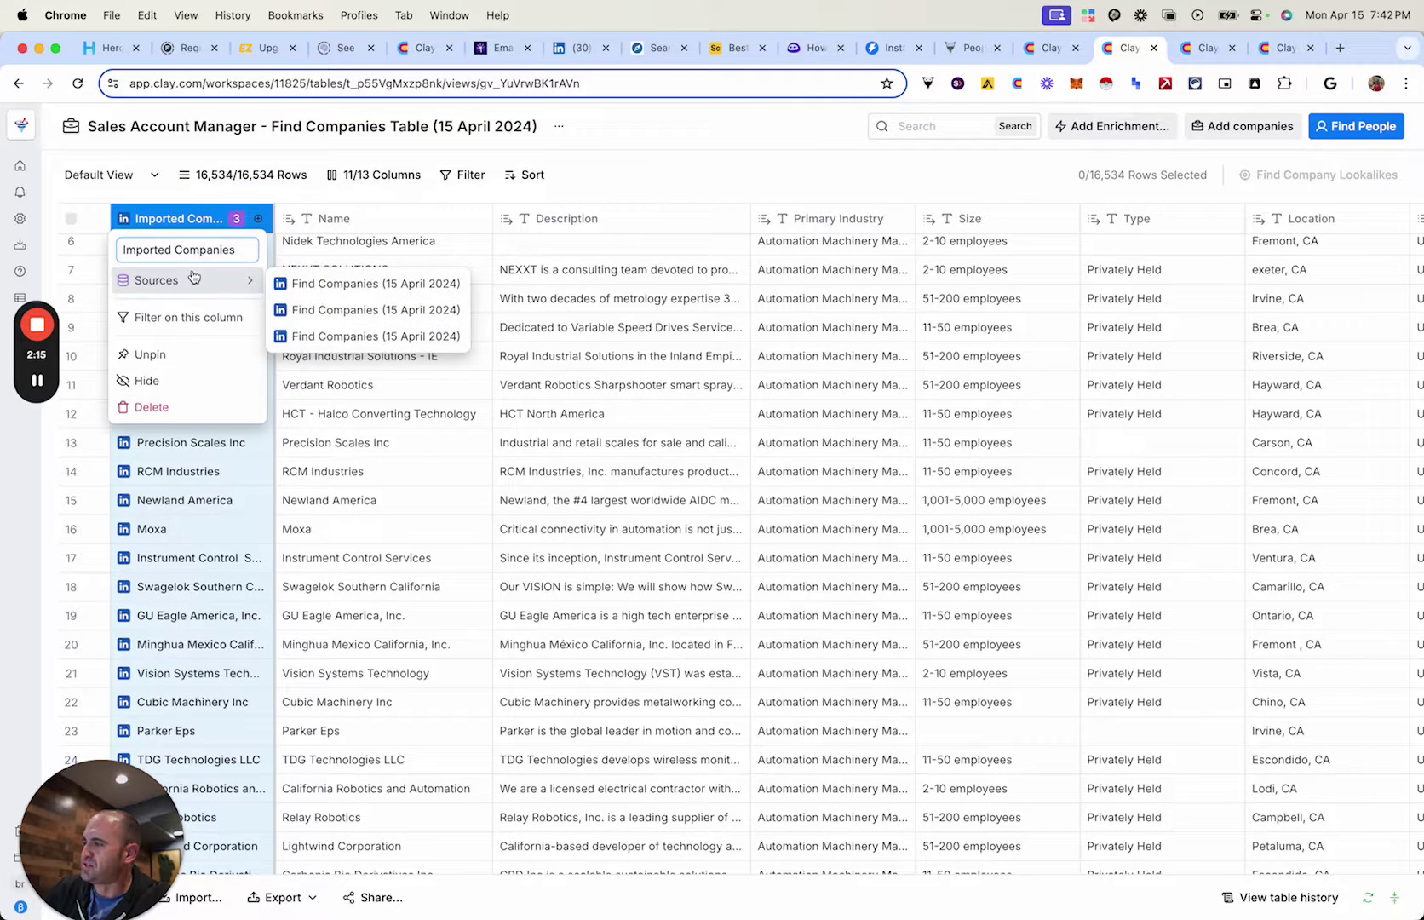
click(681, 174)
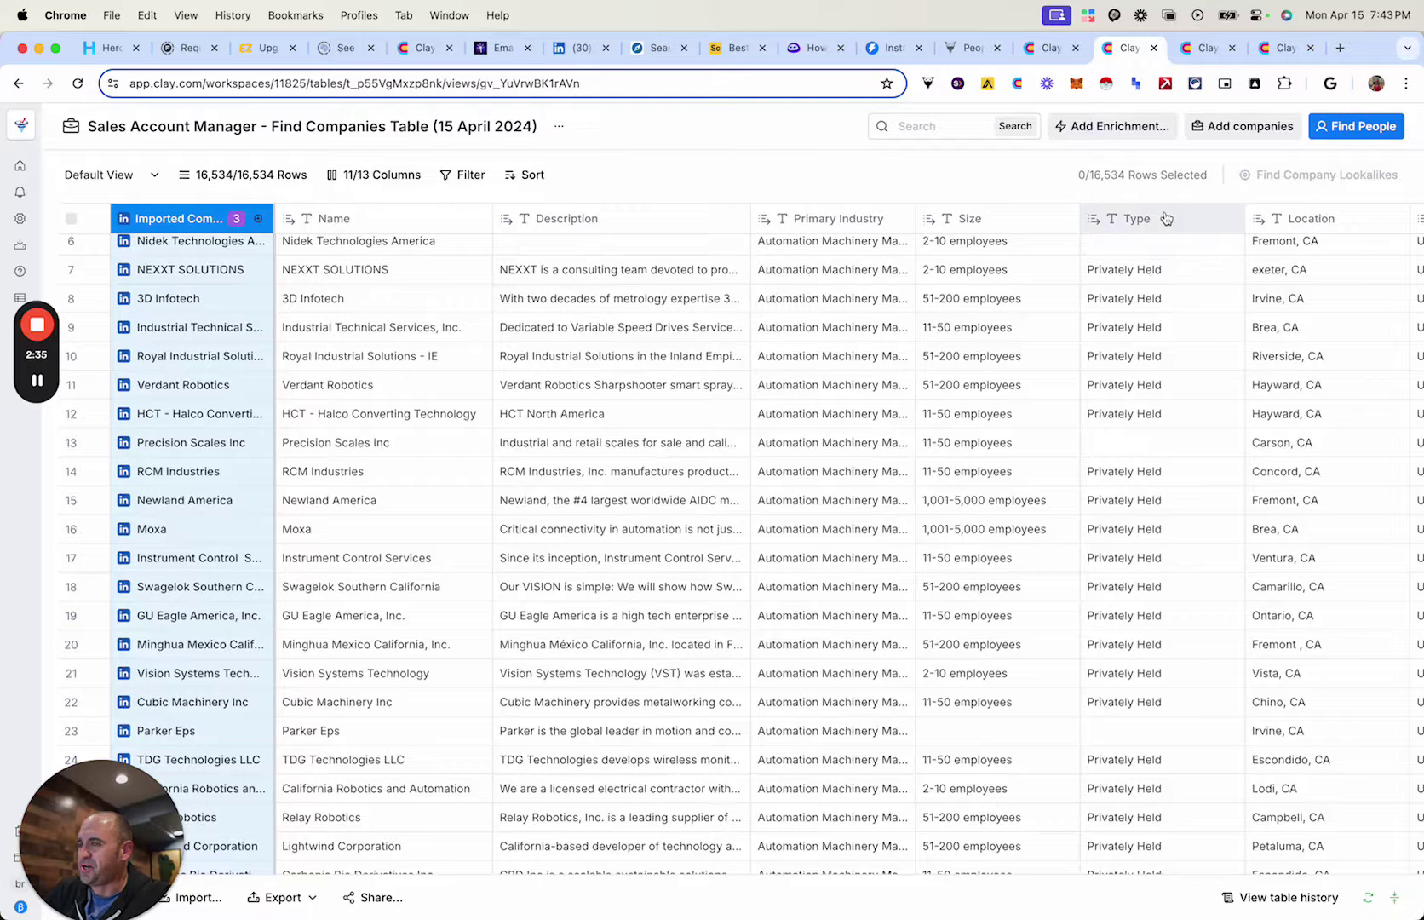
Start a Find People with LinkedIn search, then exit it without saving
click(1363, 127)
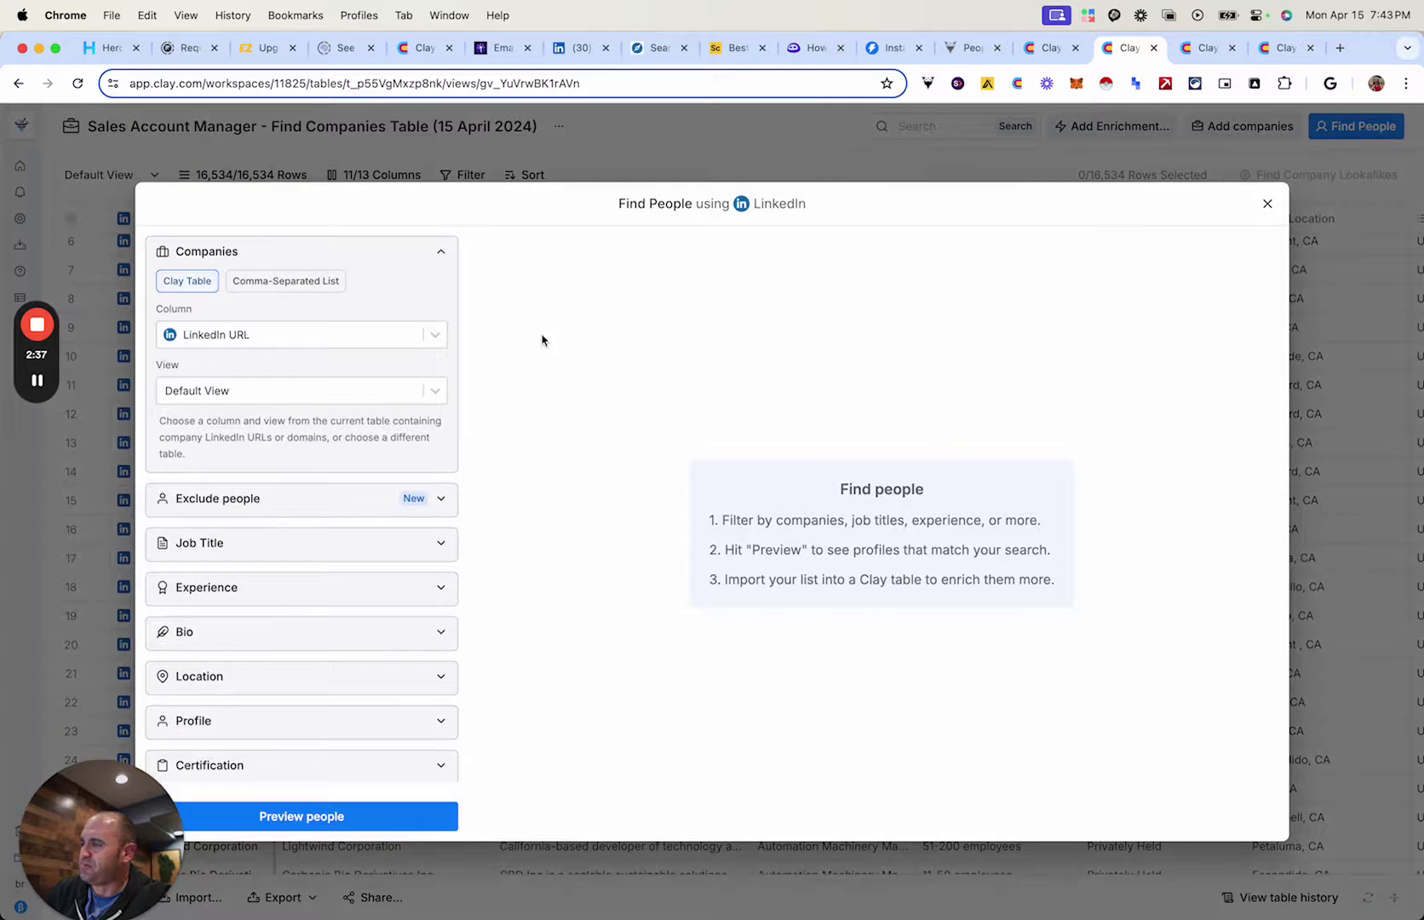
click(1267, 203)
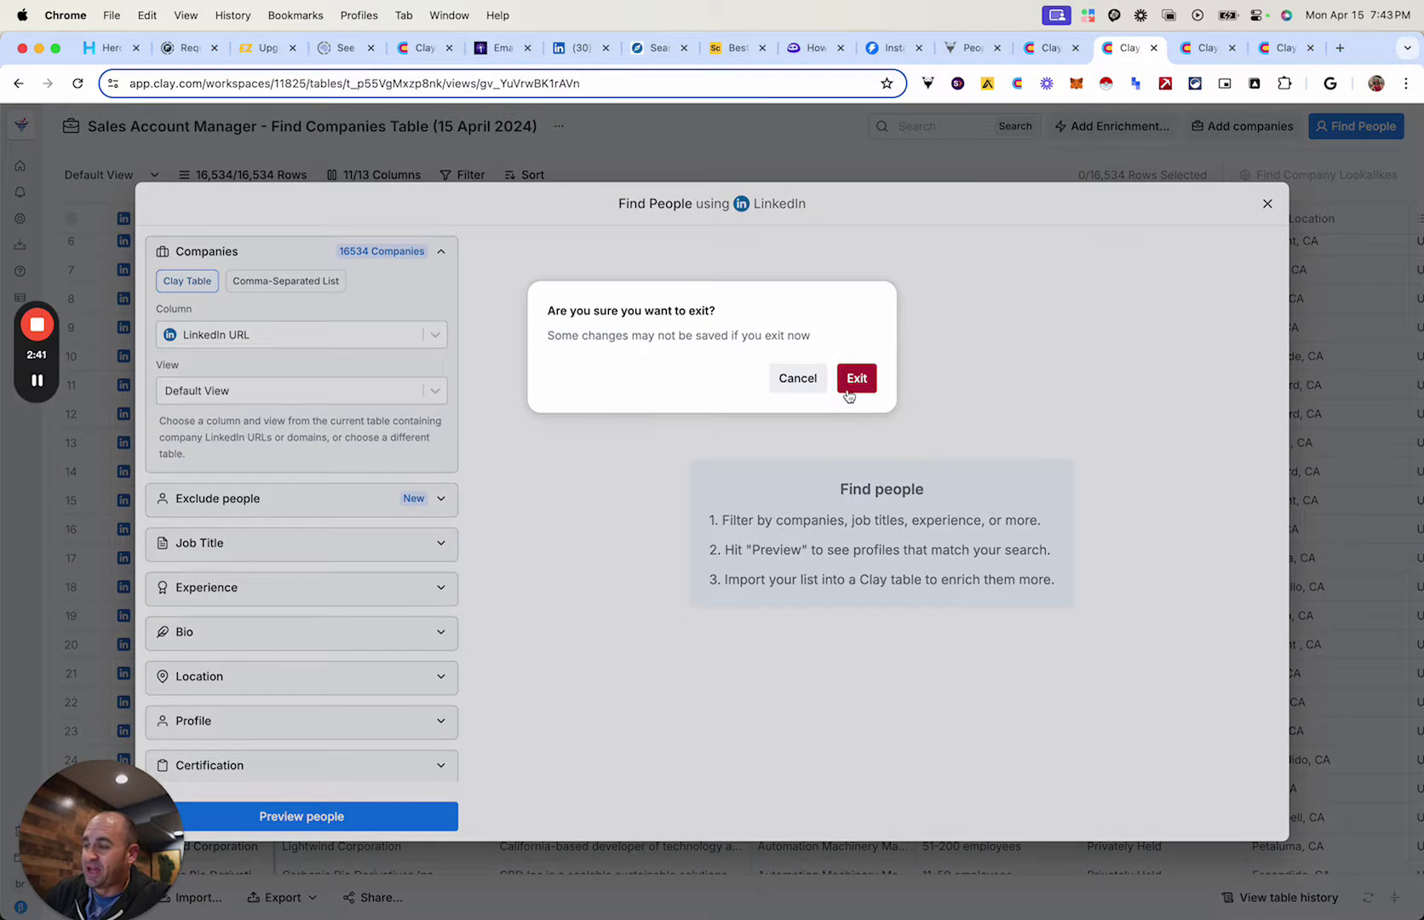
click(850, 383)
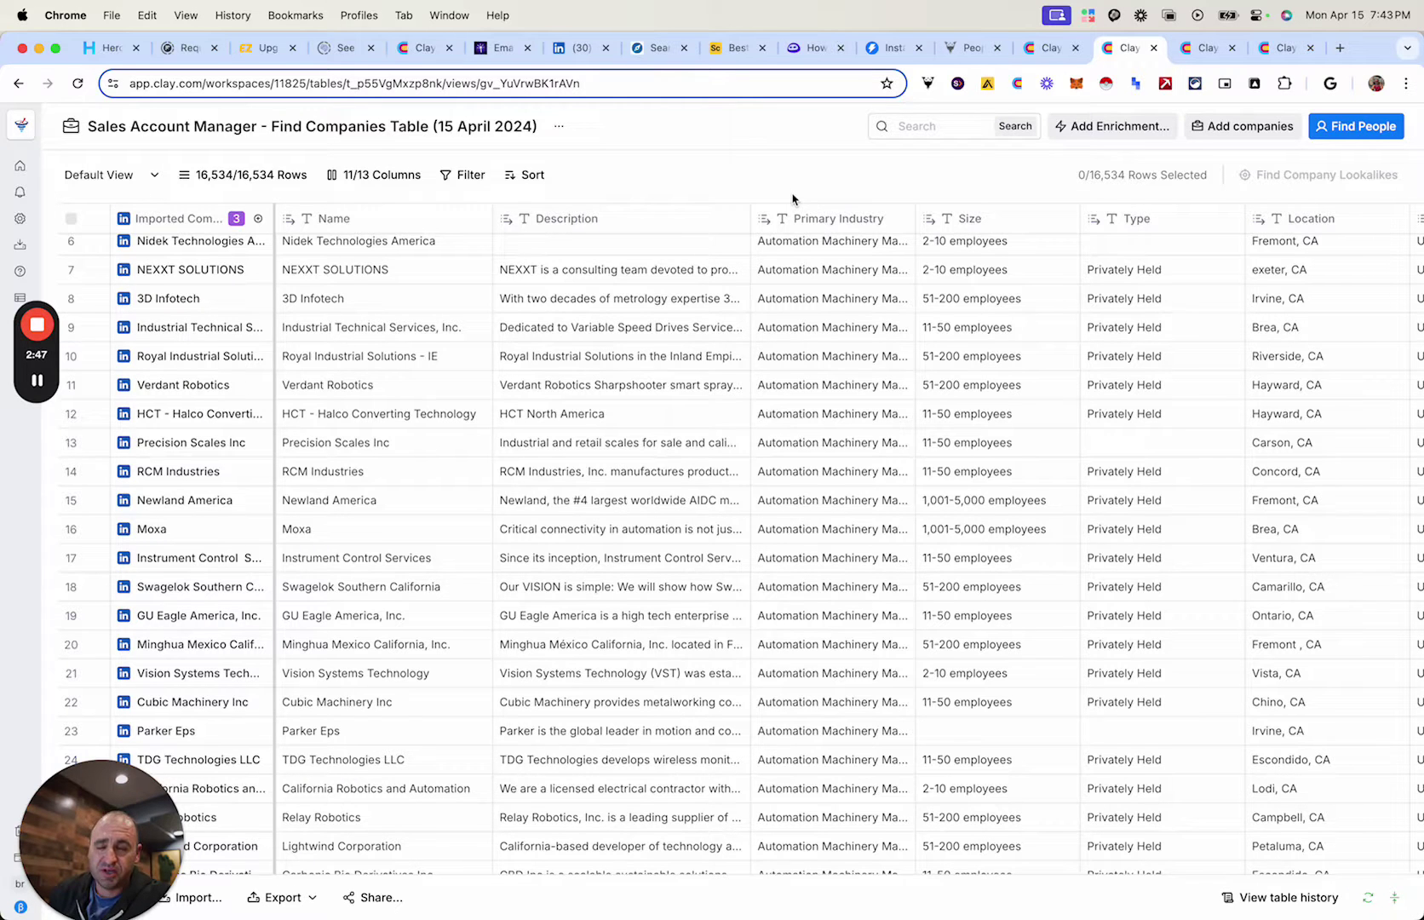
Scroll the companies table sideways, then switch to the 2,249-row Find People from Find Companies table
scroll(625, 400, right, 5)
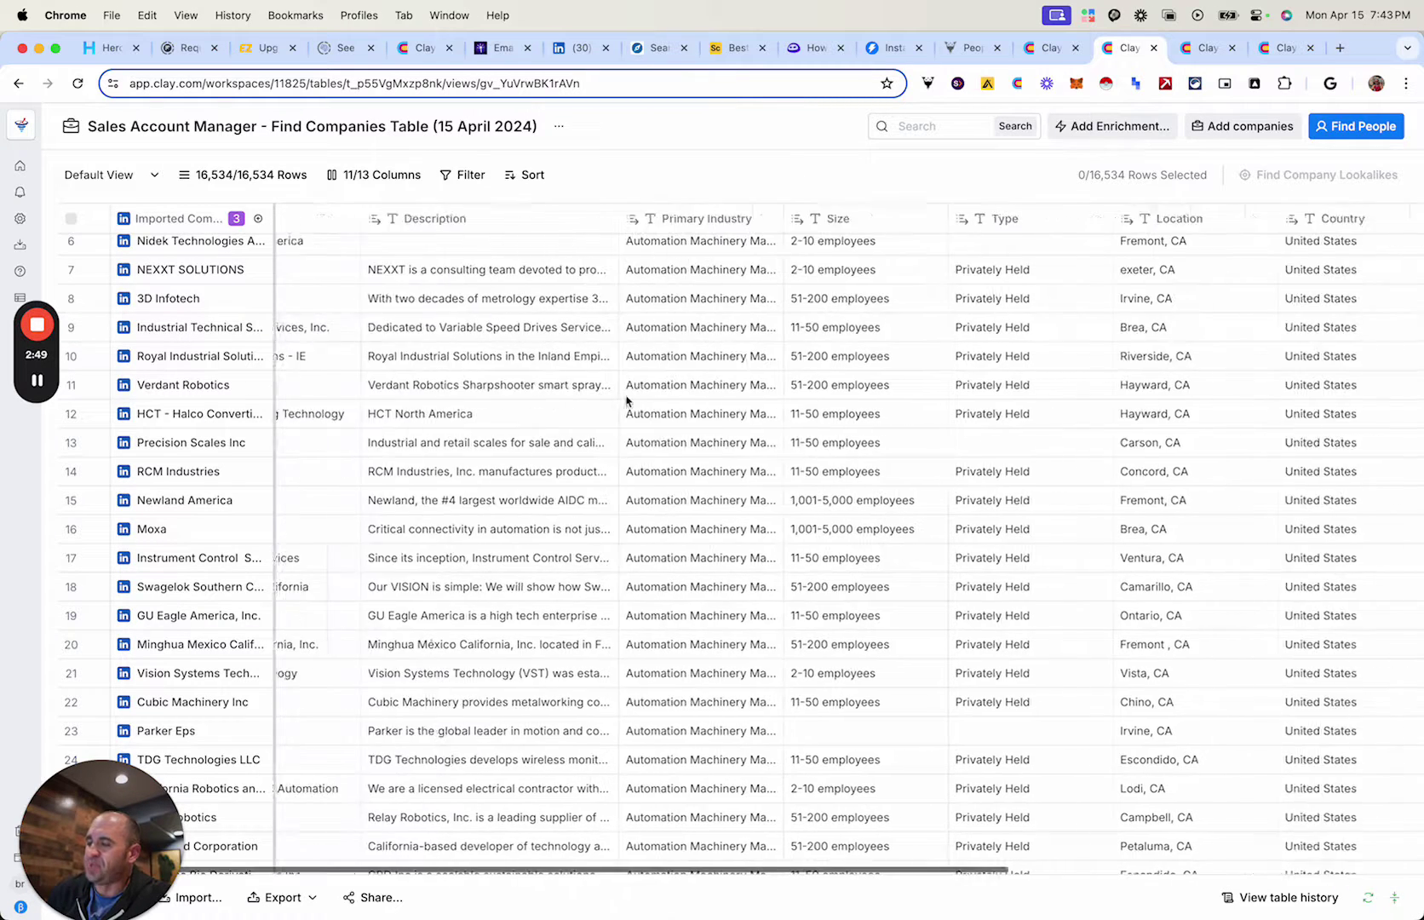
scroll(626, 400, right, 5)
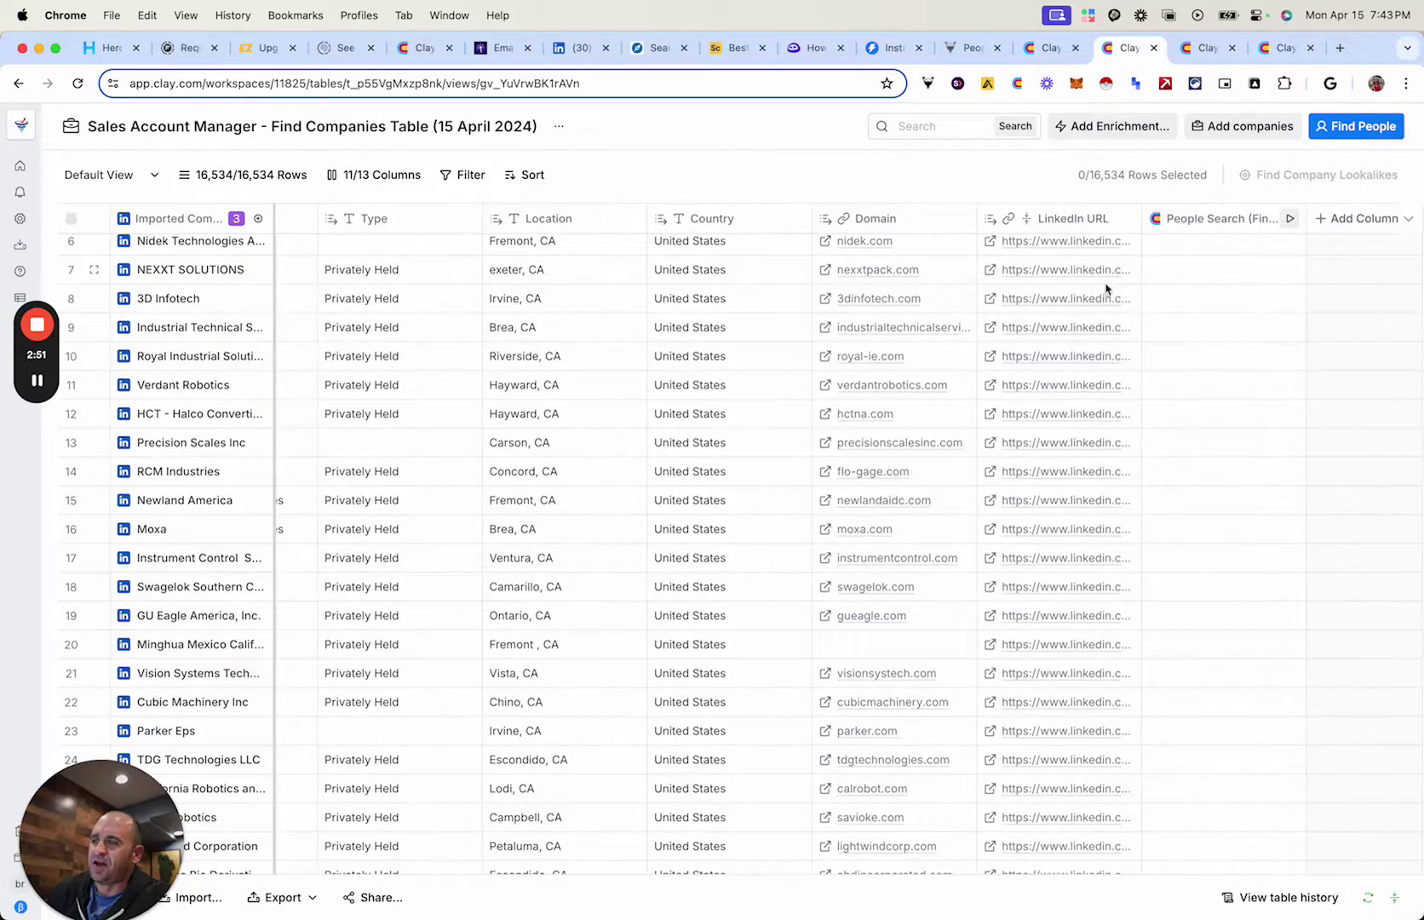
scroll(883, 356, left, 8)
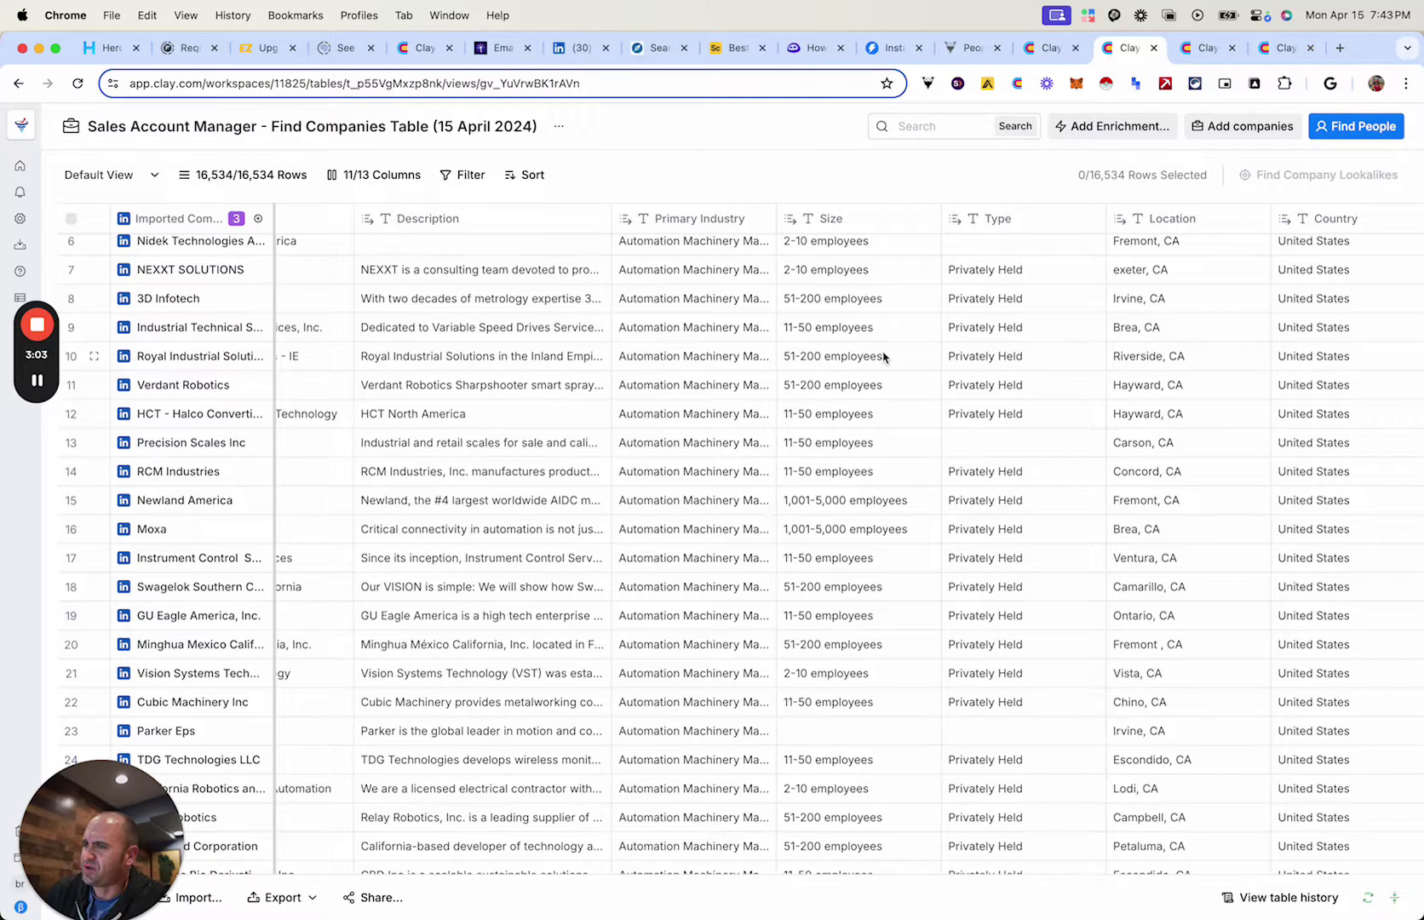
click(1203, 48)
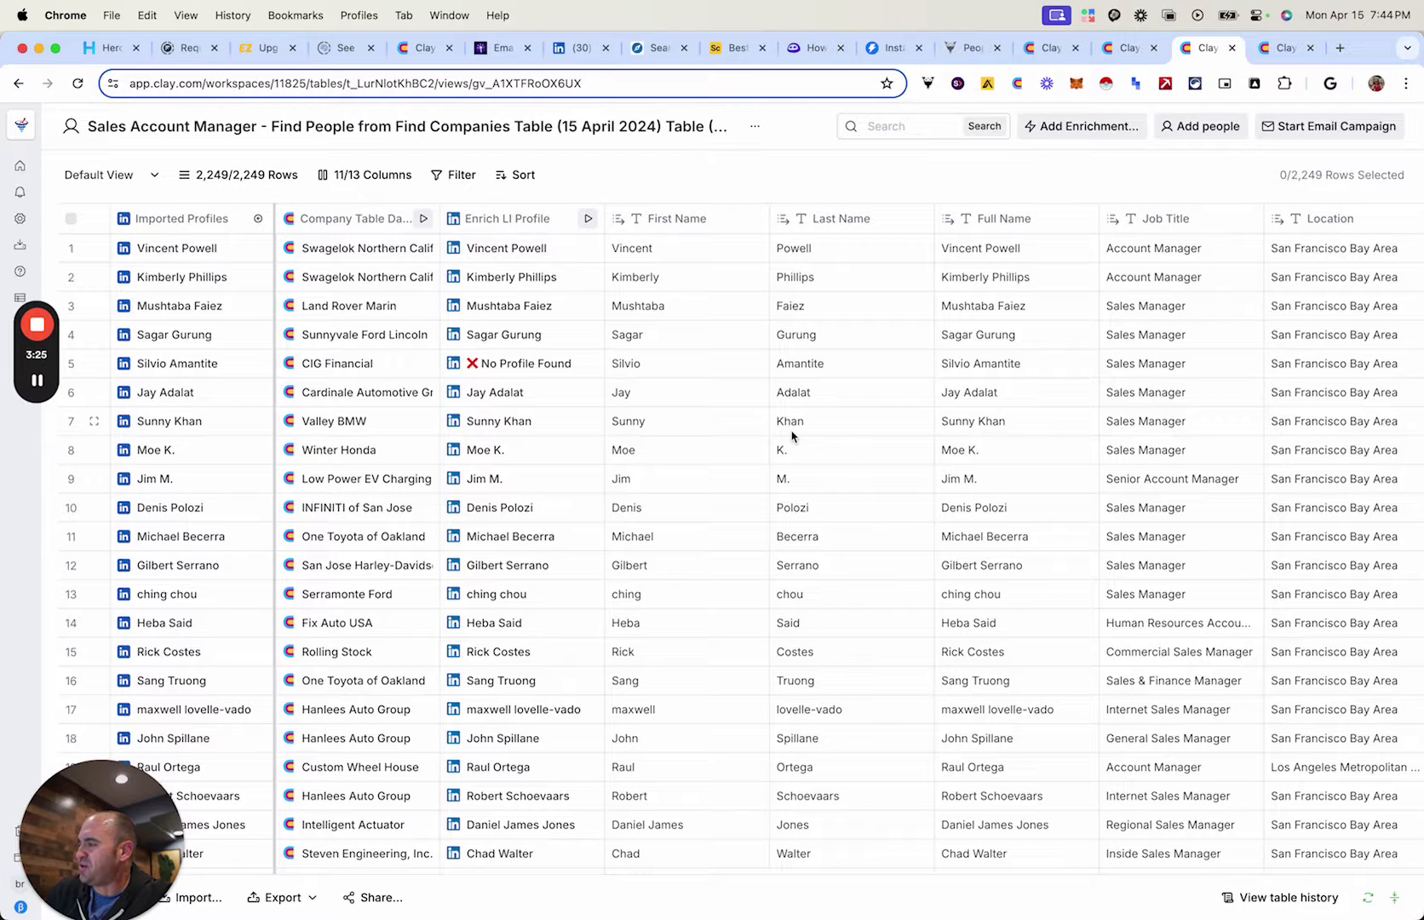
click(191, 226)
mouse_move(197, 280)
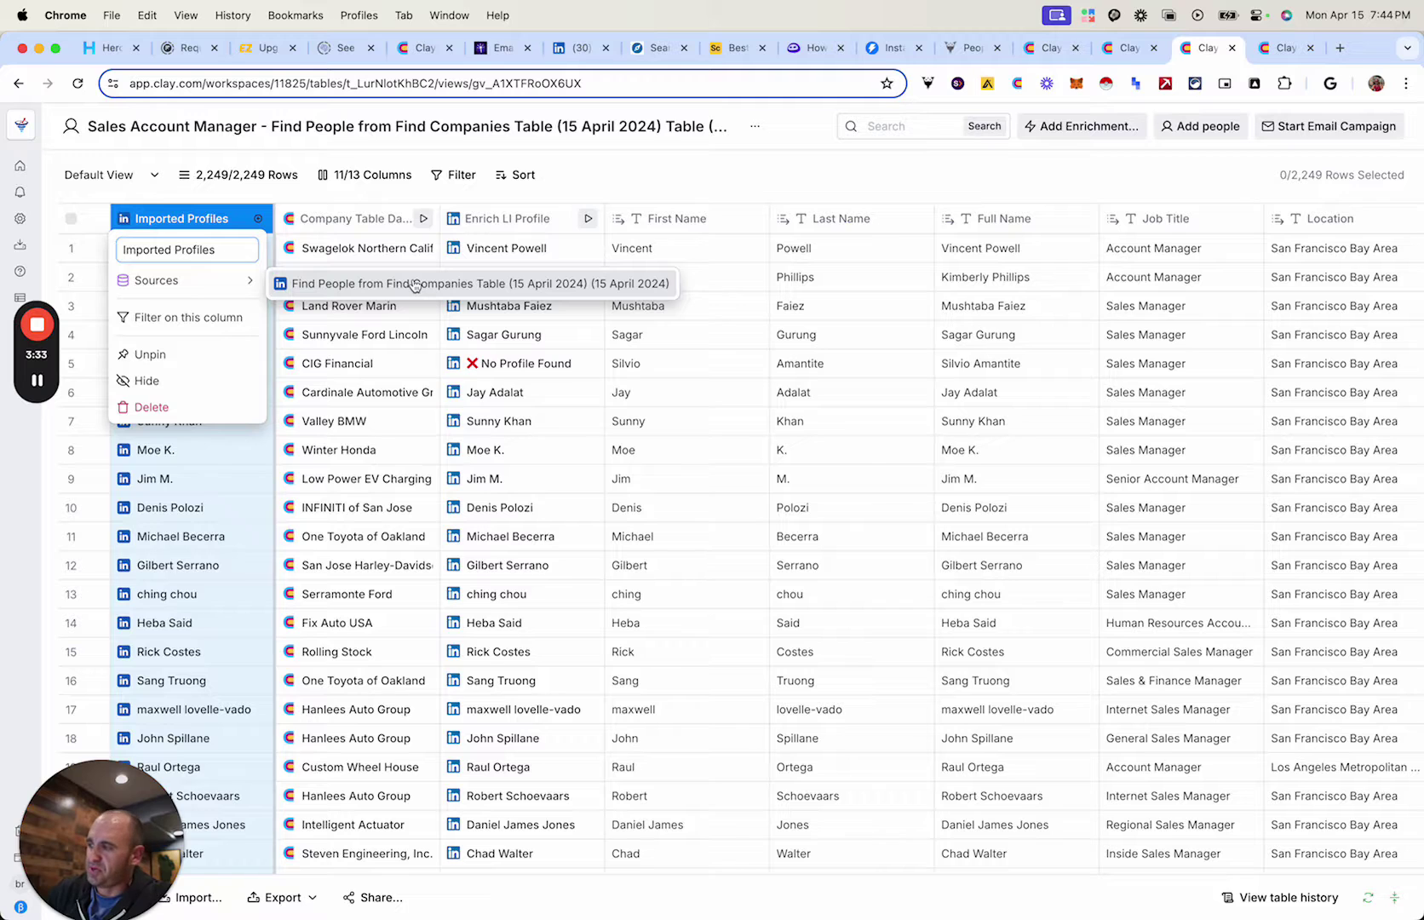
click(698, 180)
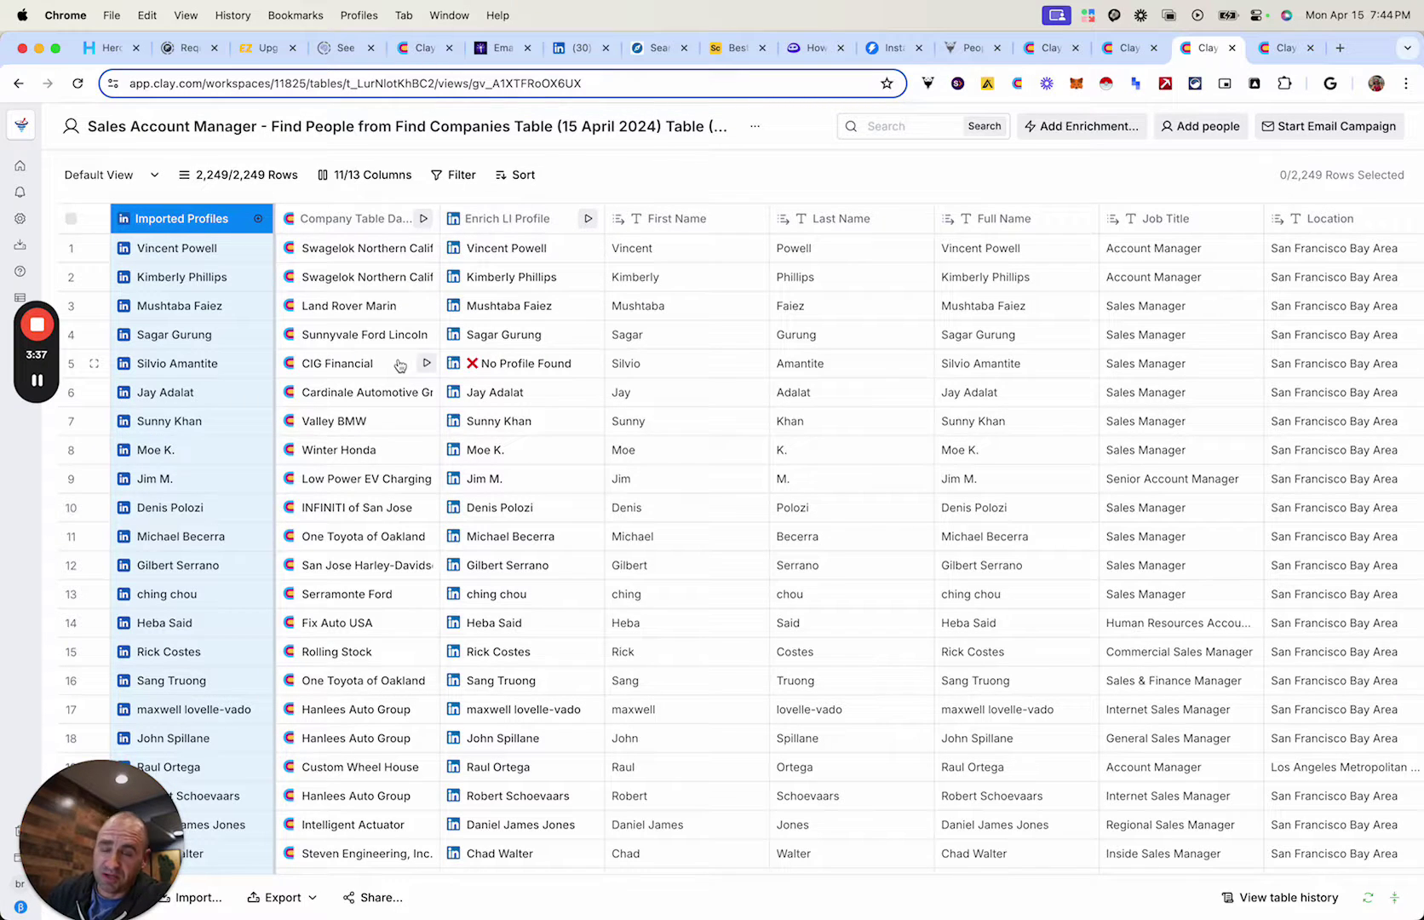
scroll(343, 401, down, 2)
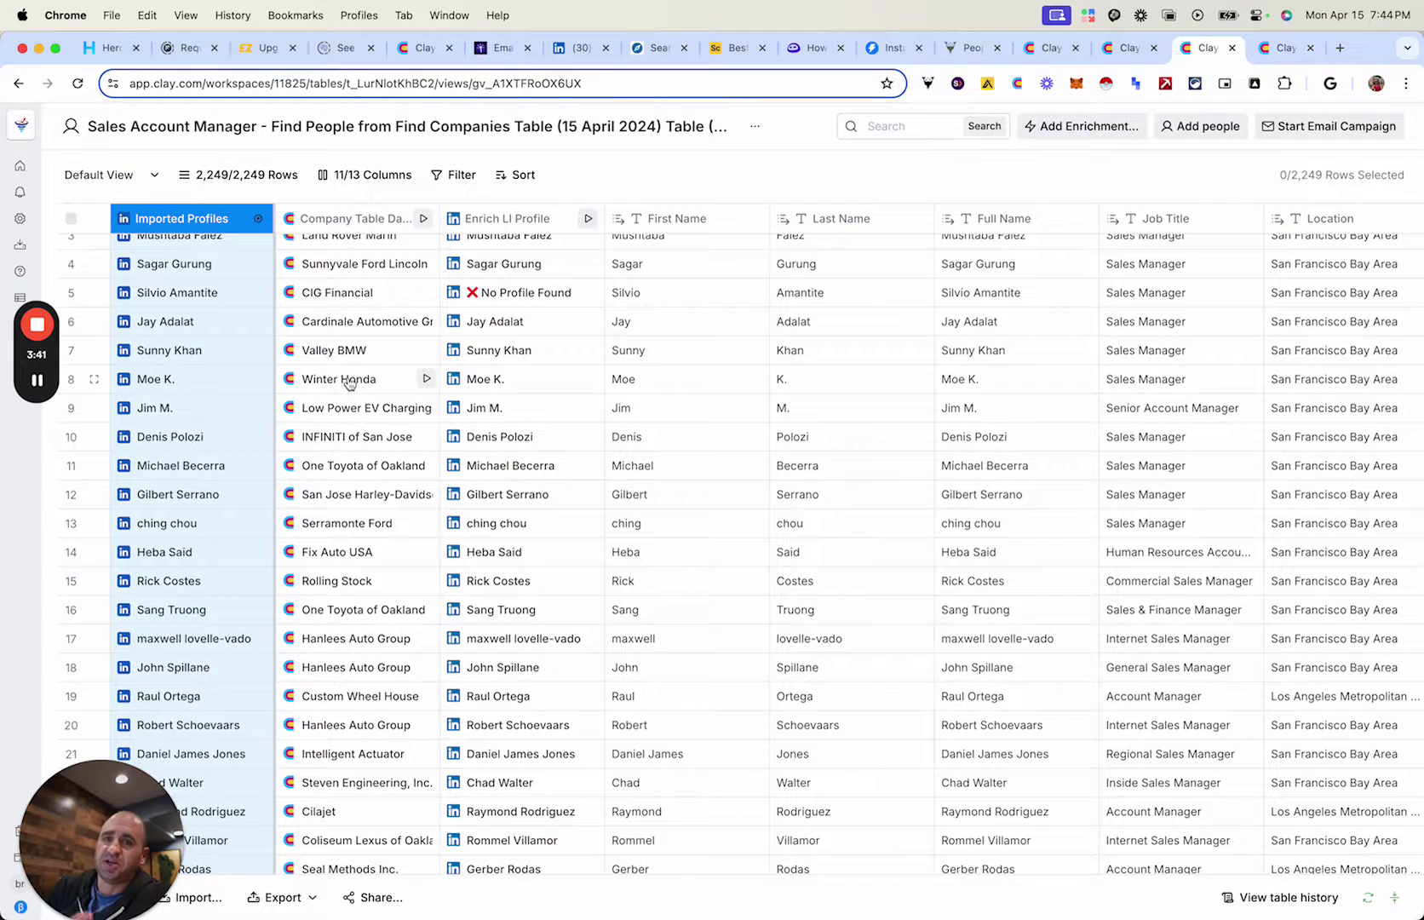
click(348, 383)
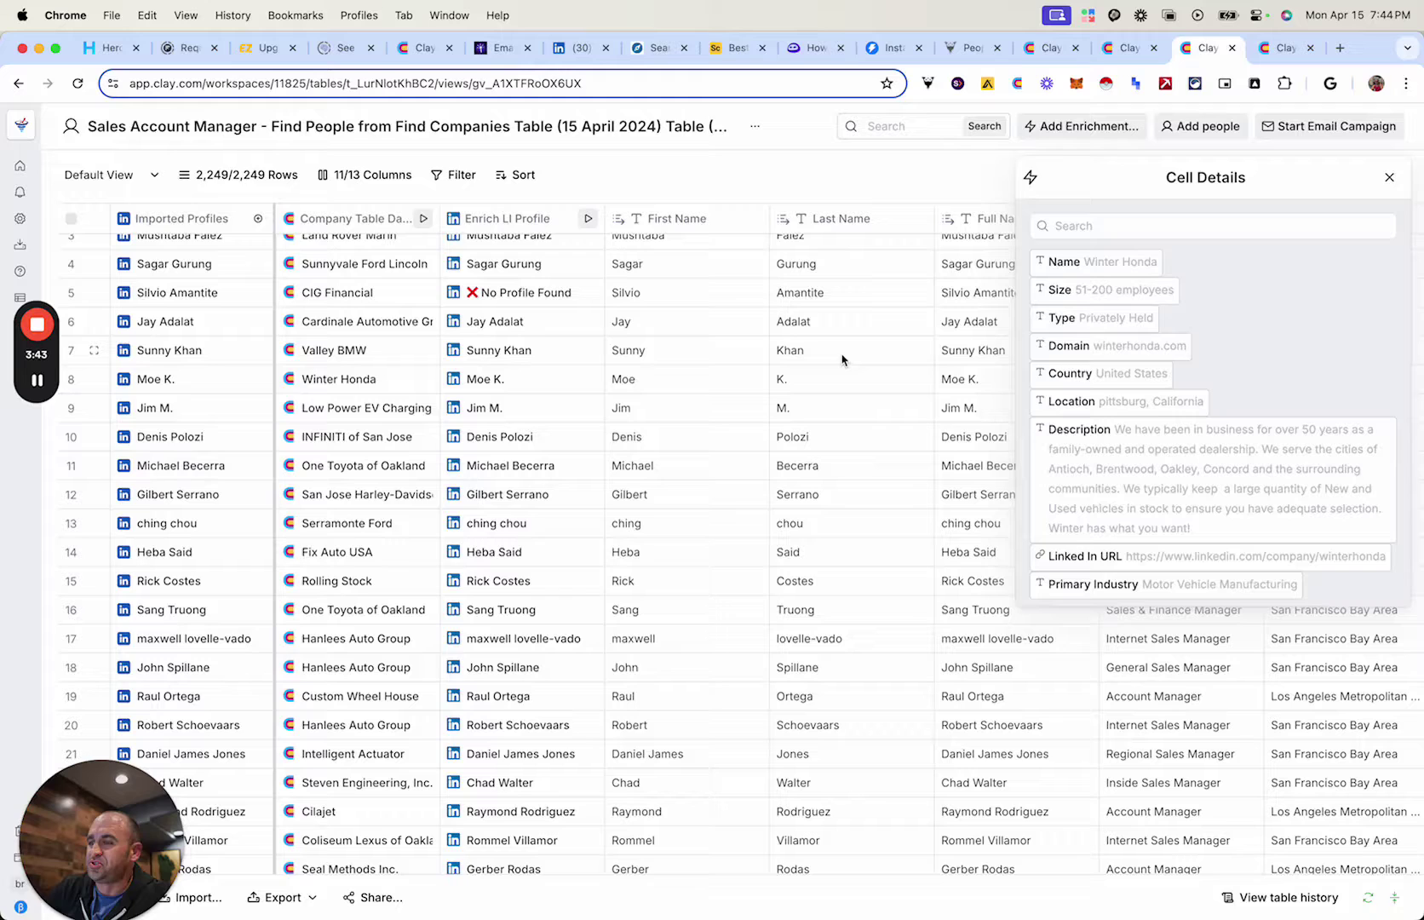
mouse_move(1179, 349)
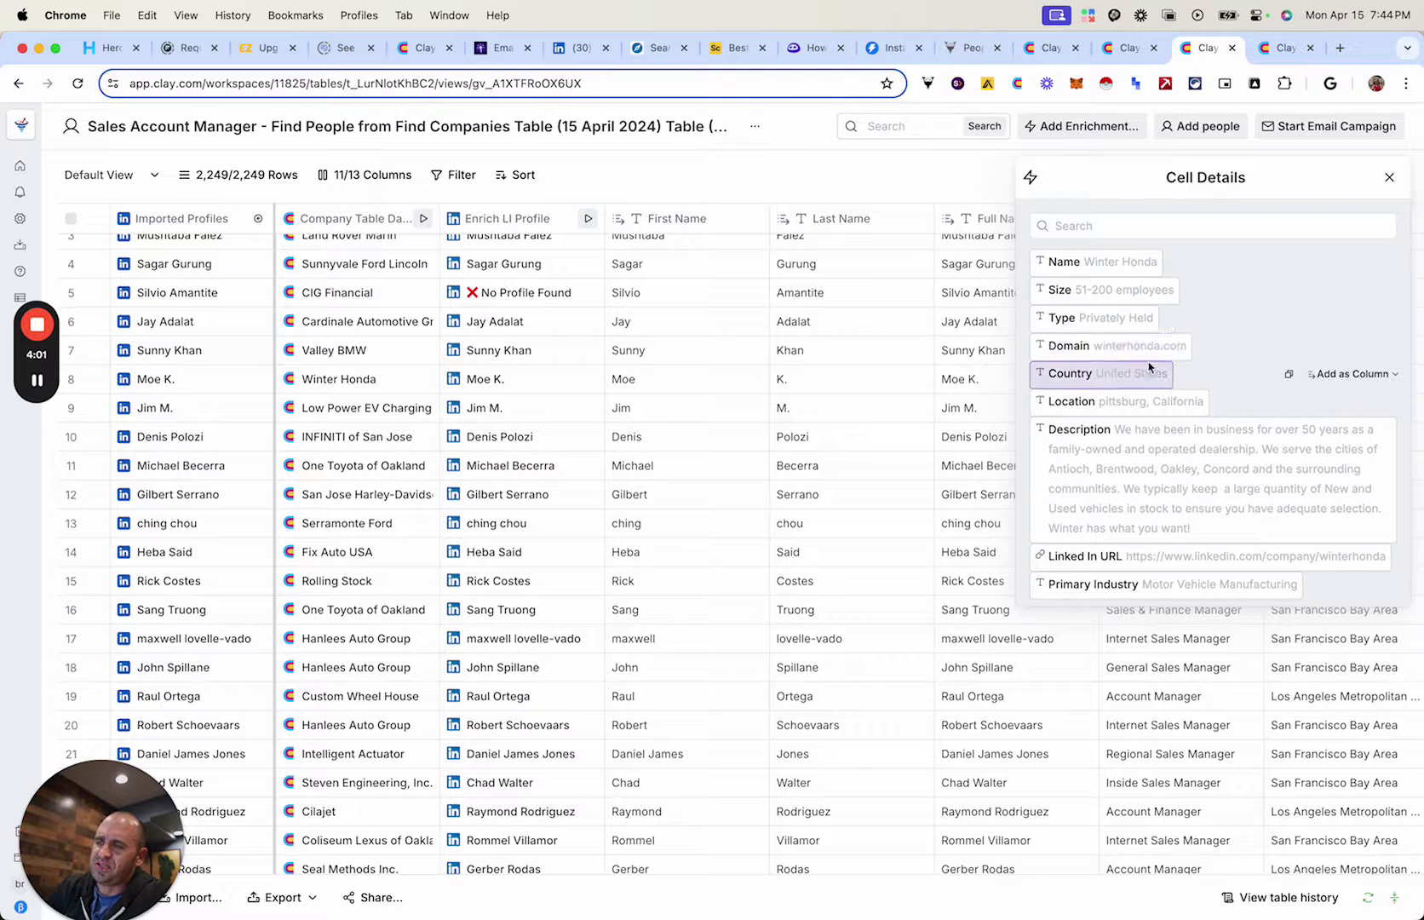
mouse_move(1337, 344)
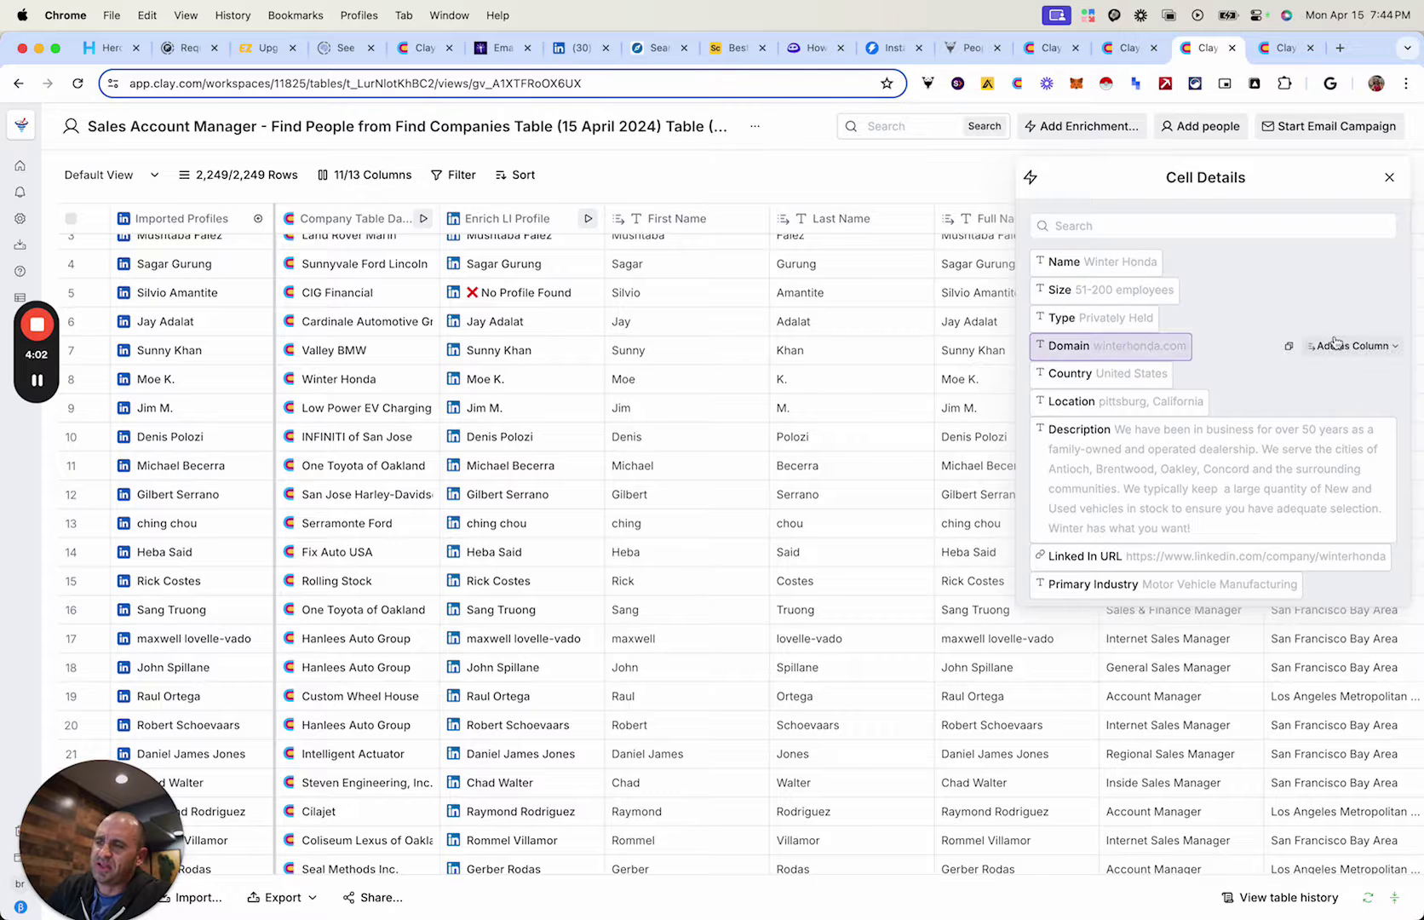
click(1387, 179)
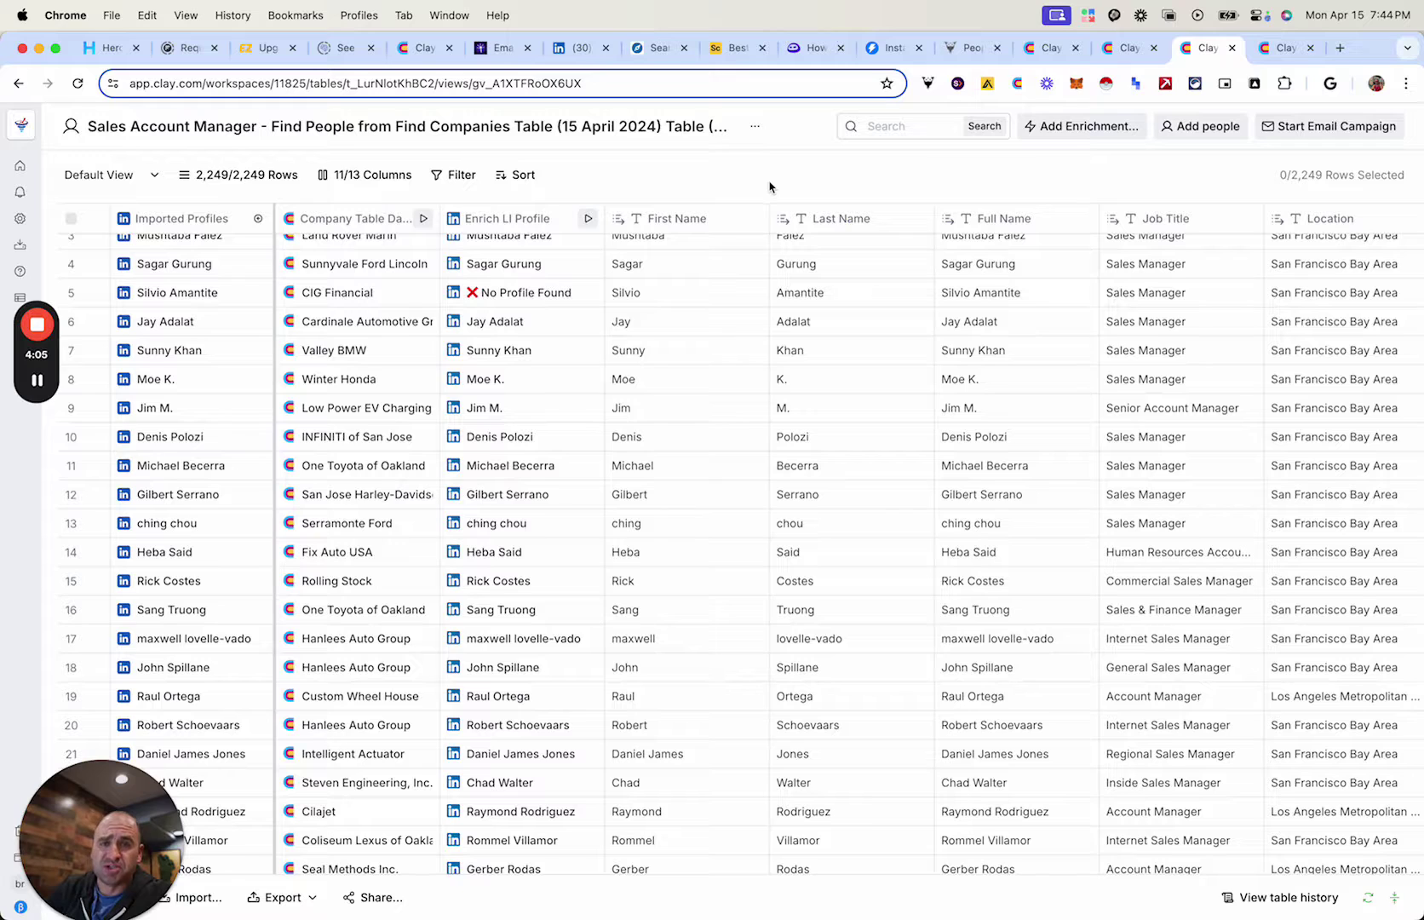
click(338, 356)
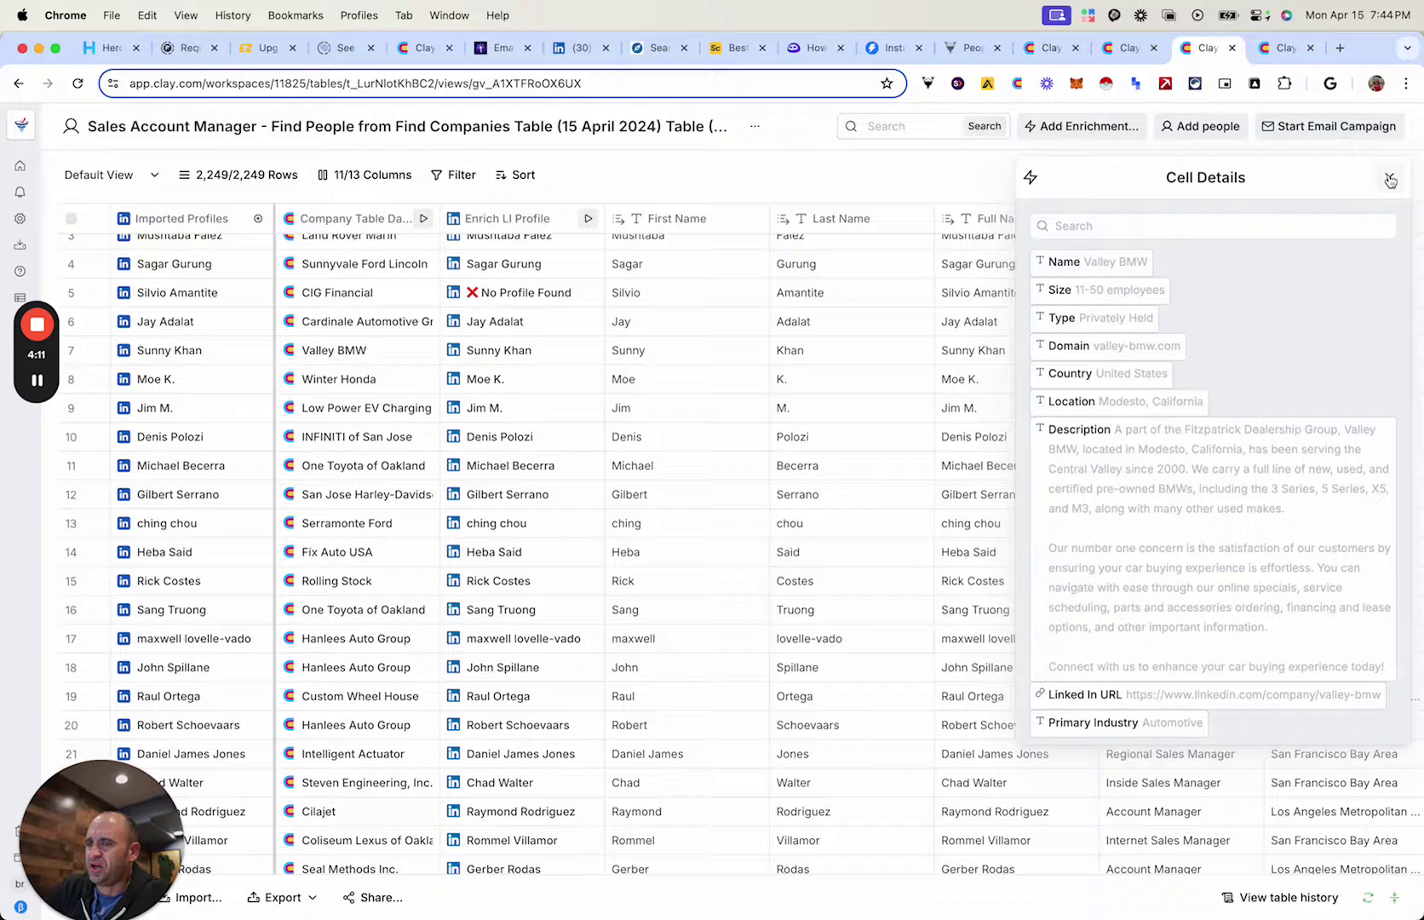
click(1390, 180)
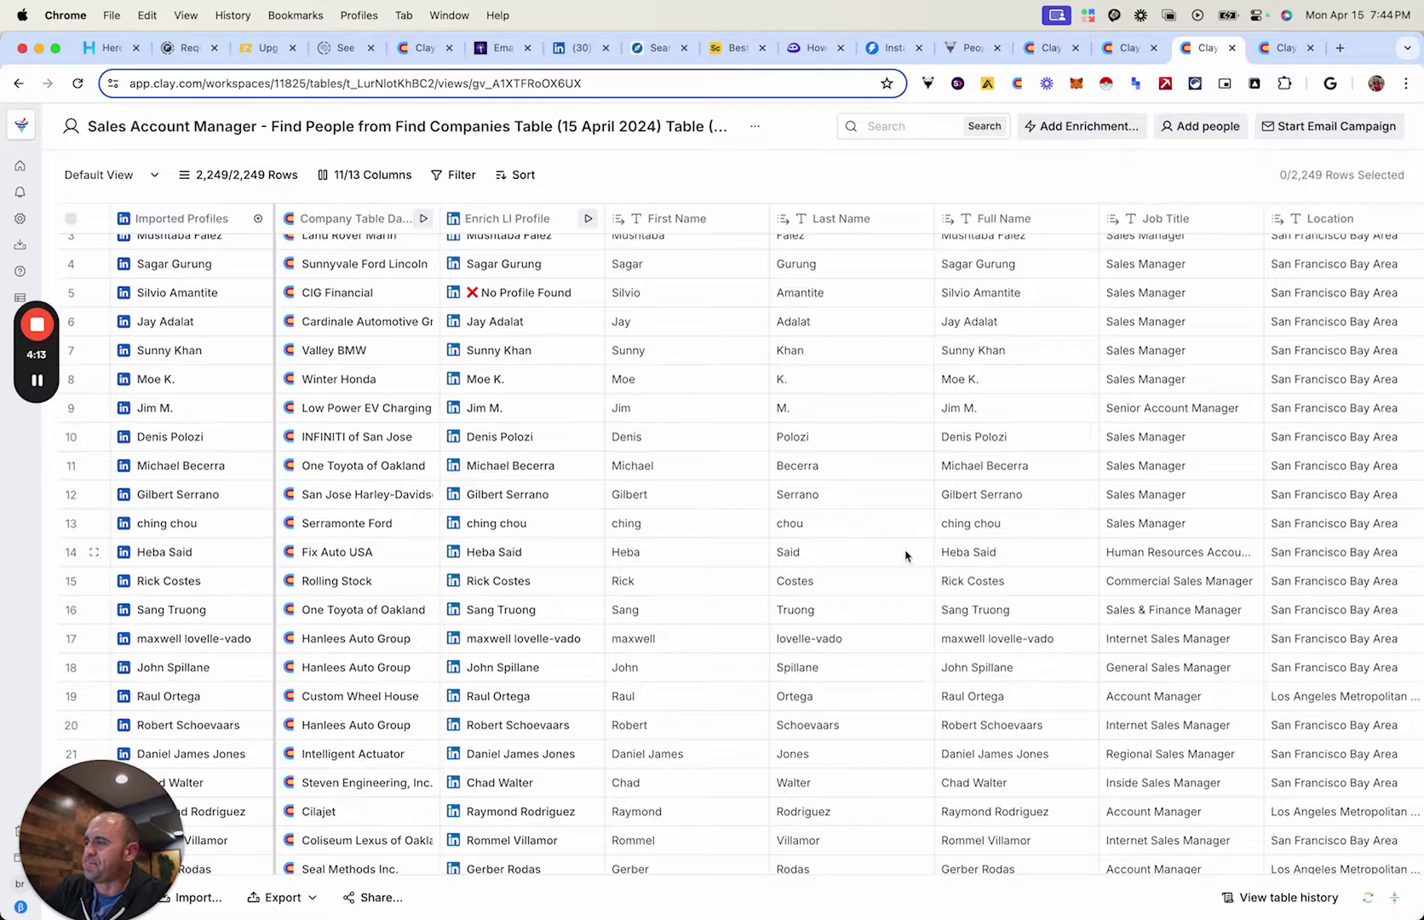
scroll(440, 479, right, 2)
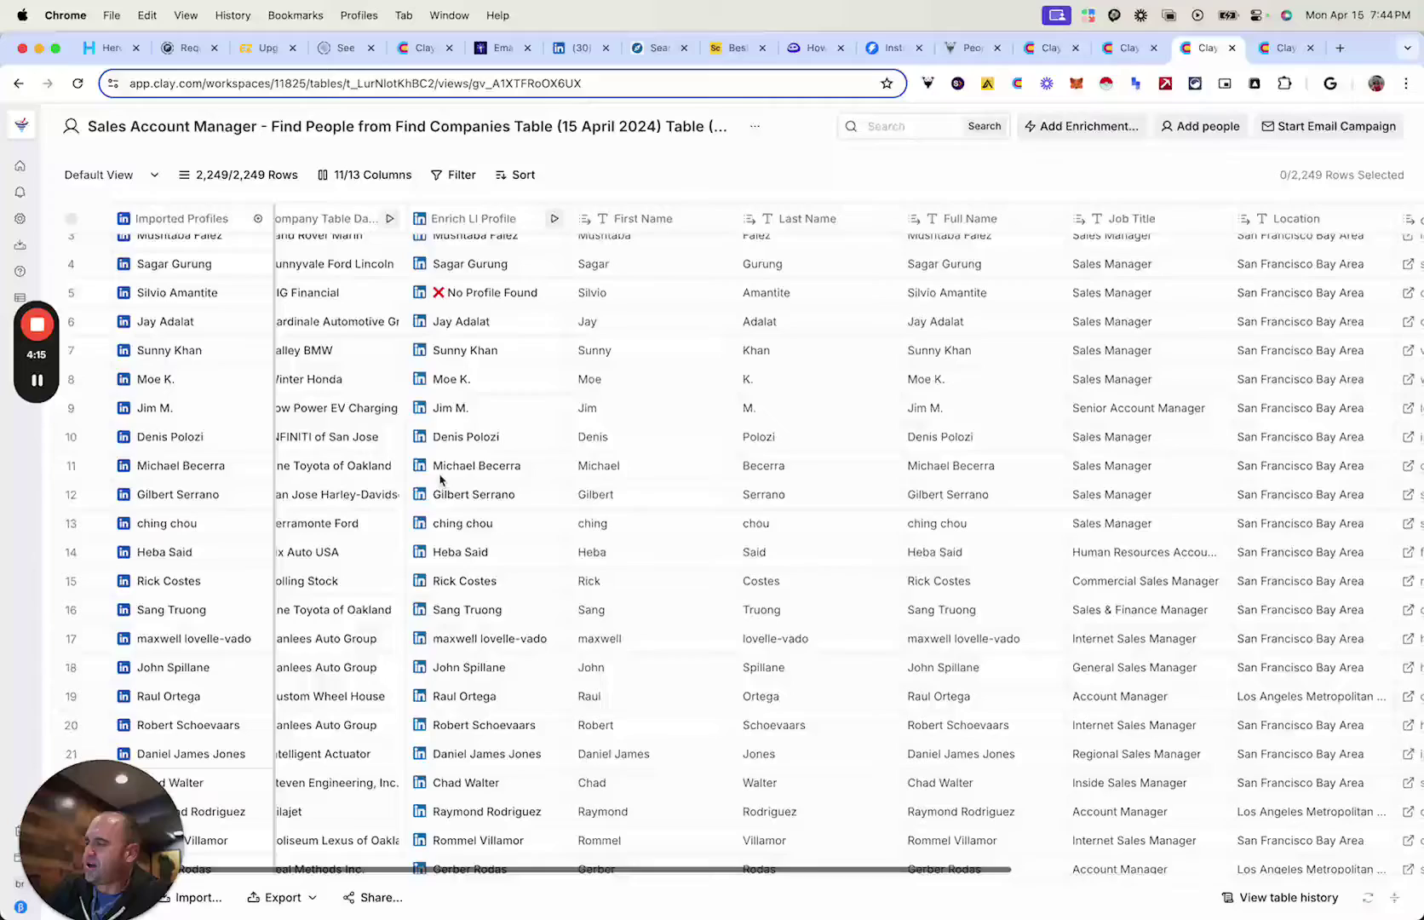
scroll(443, 472, right, 5)
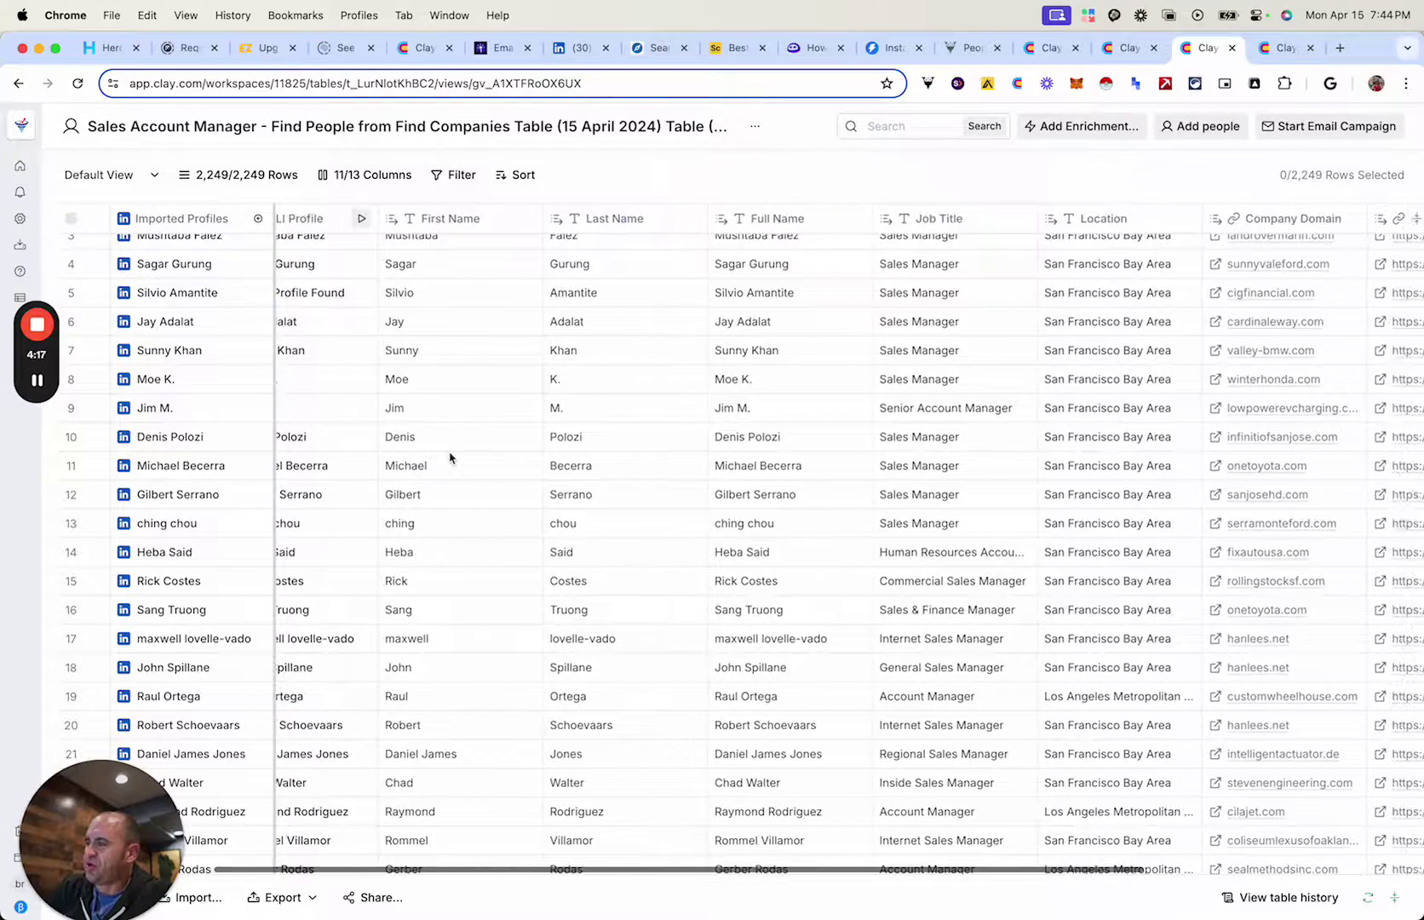
scroll(449, 458, left, 6)
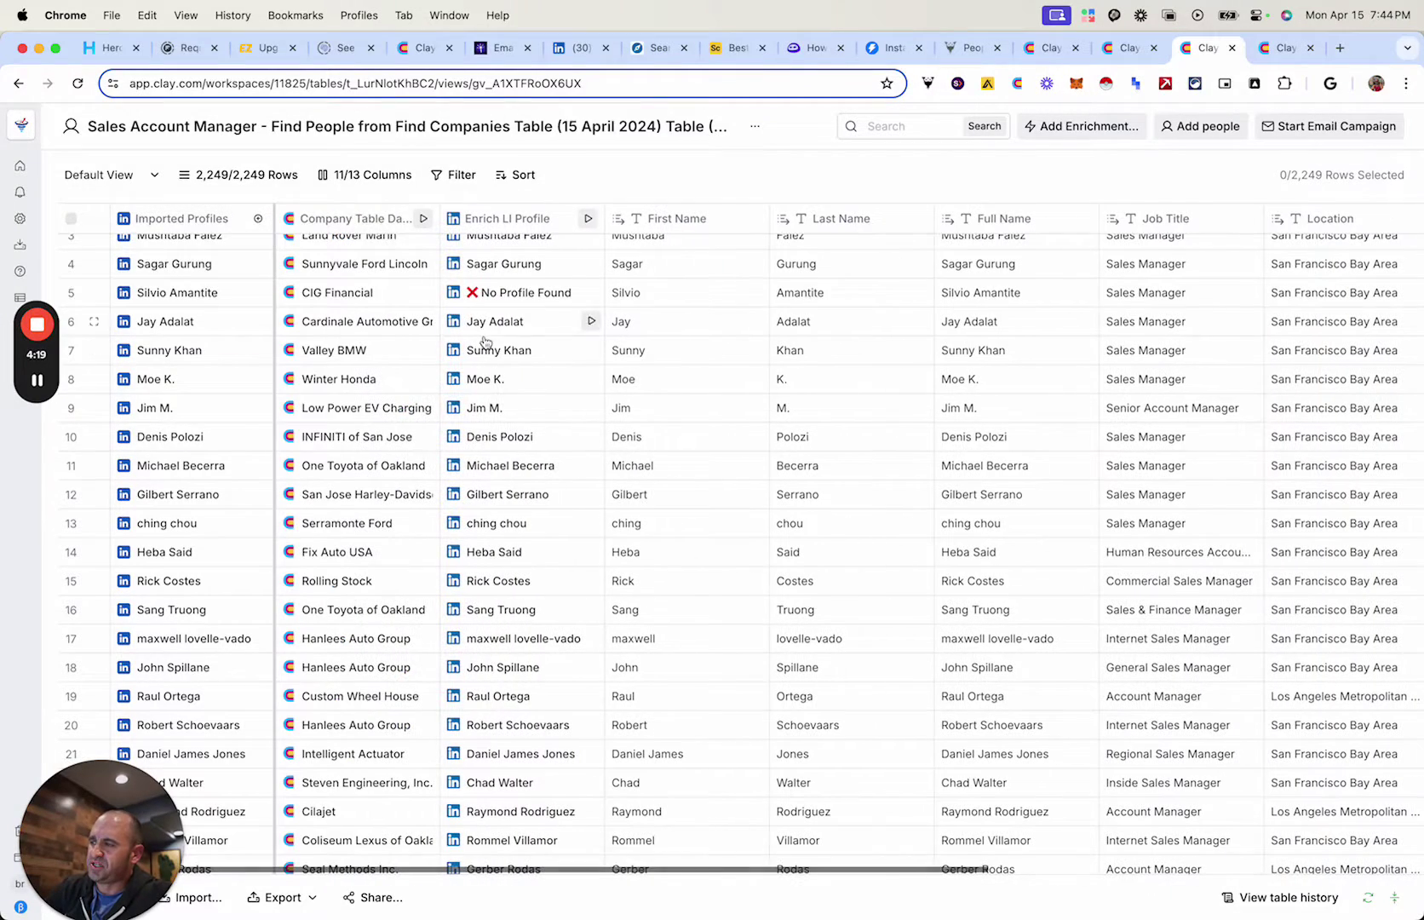
click(508, 417)
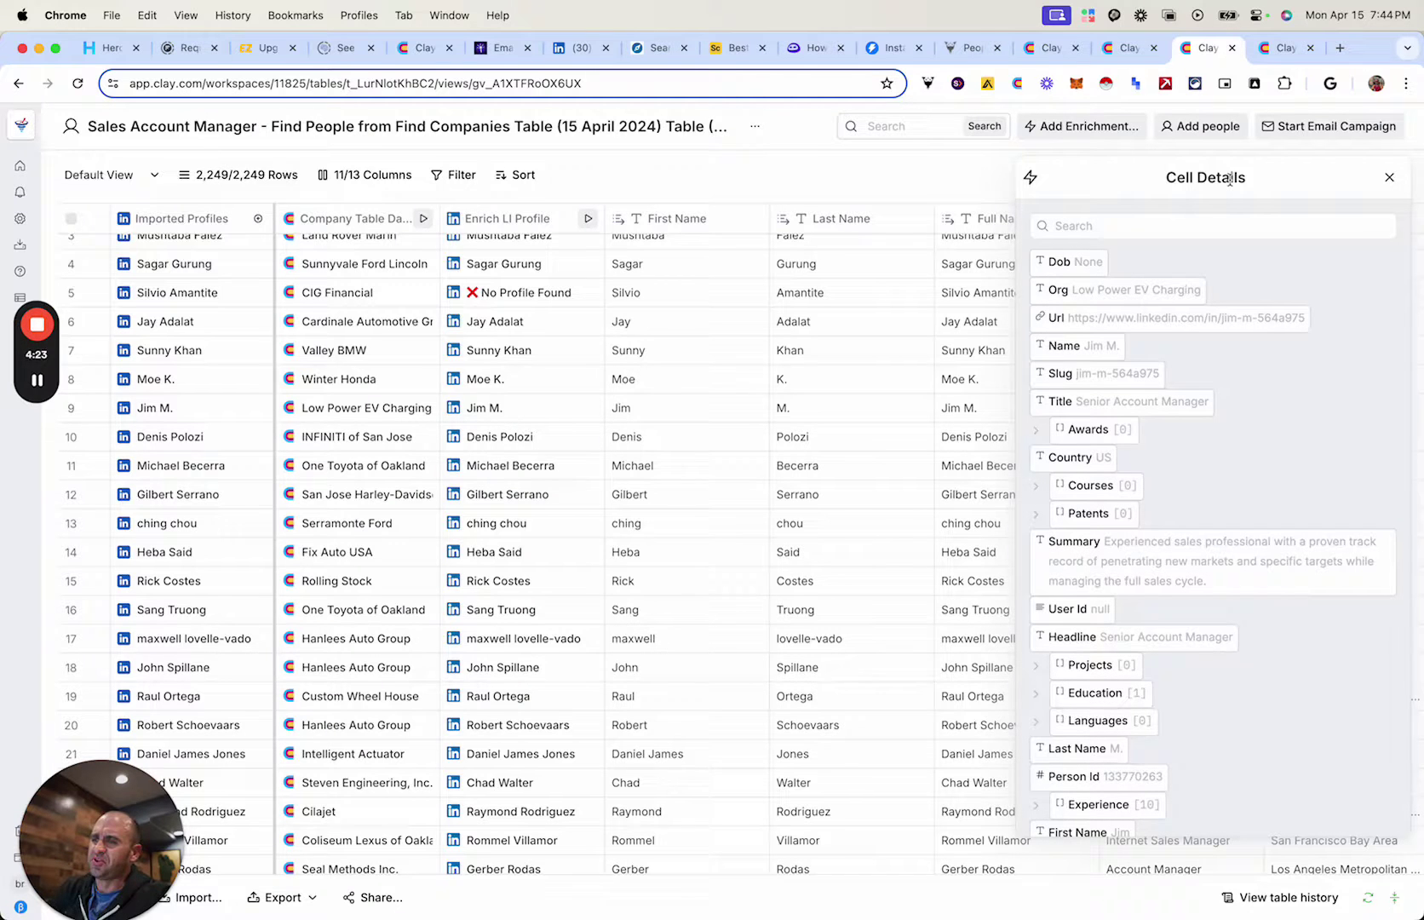
click(1389, 180)
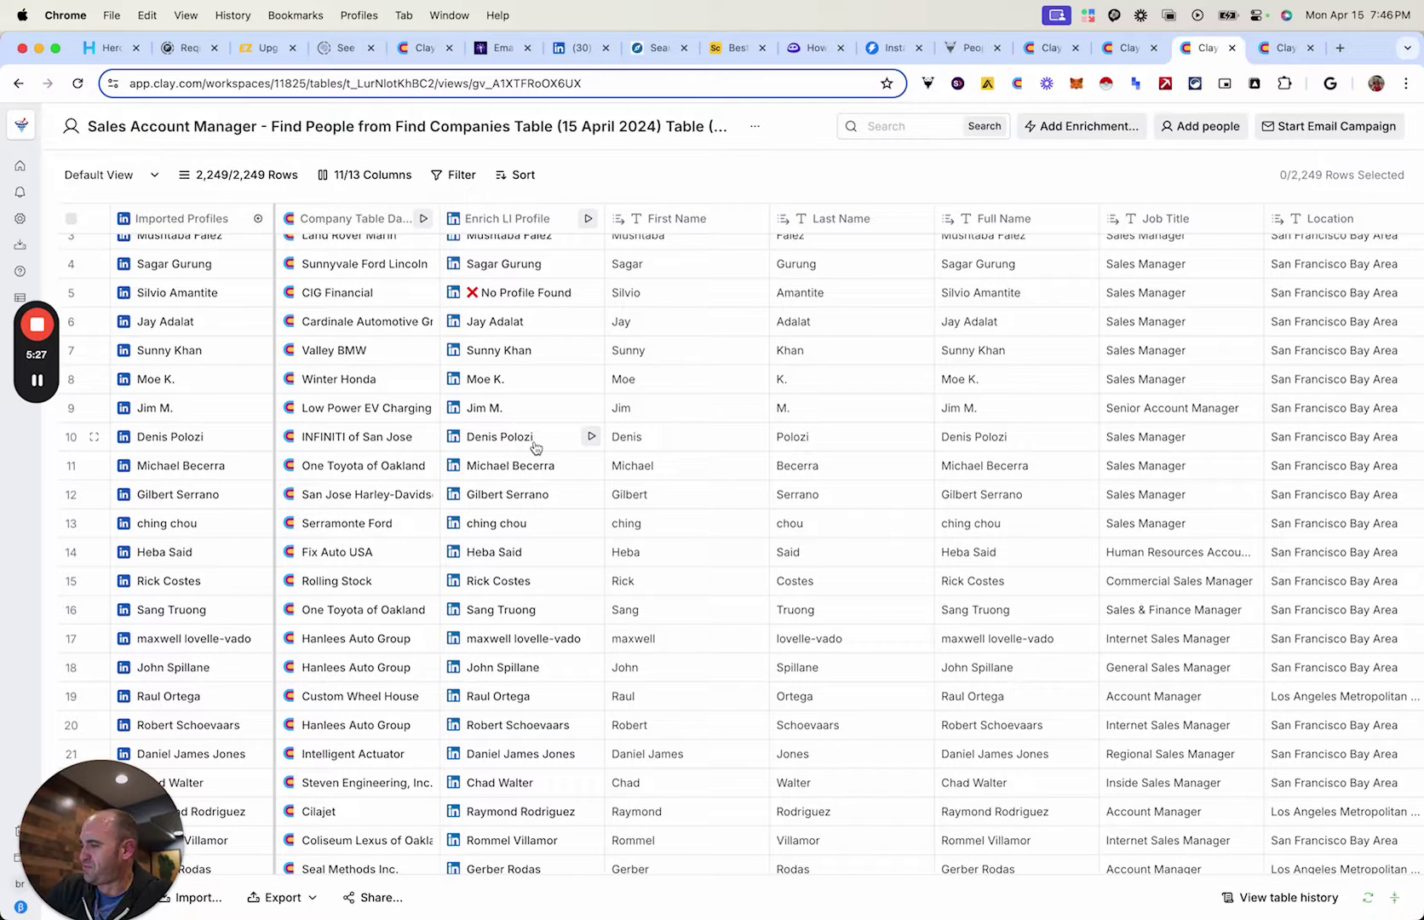
scroll(535, 446, down, 2)
scroll(534, 446, right, 5)
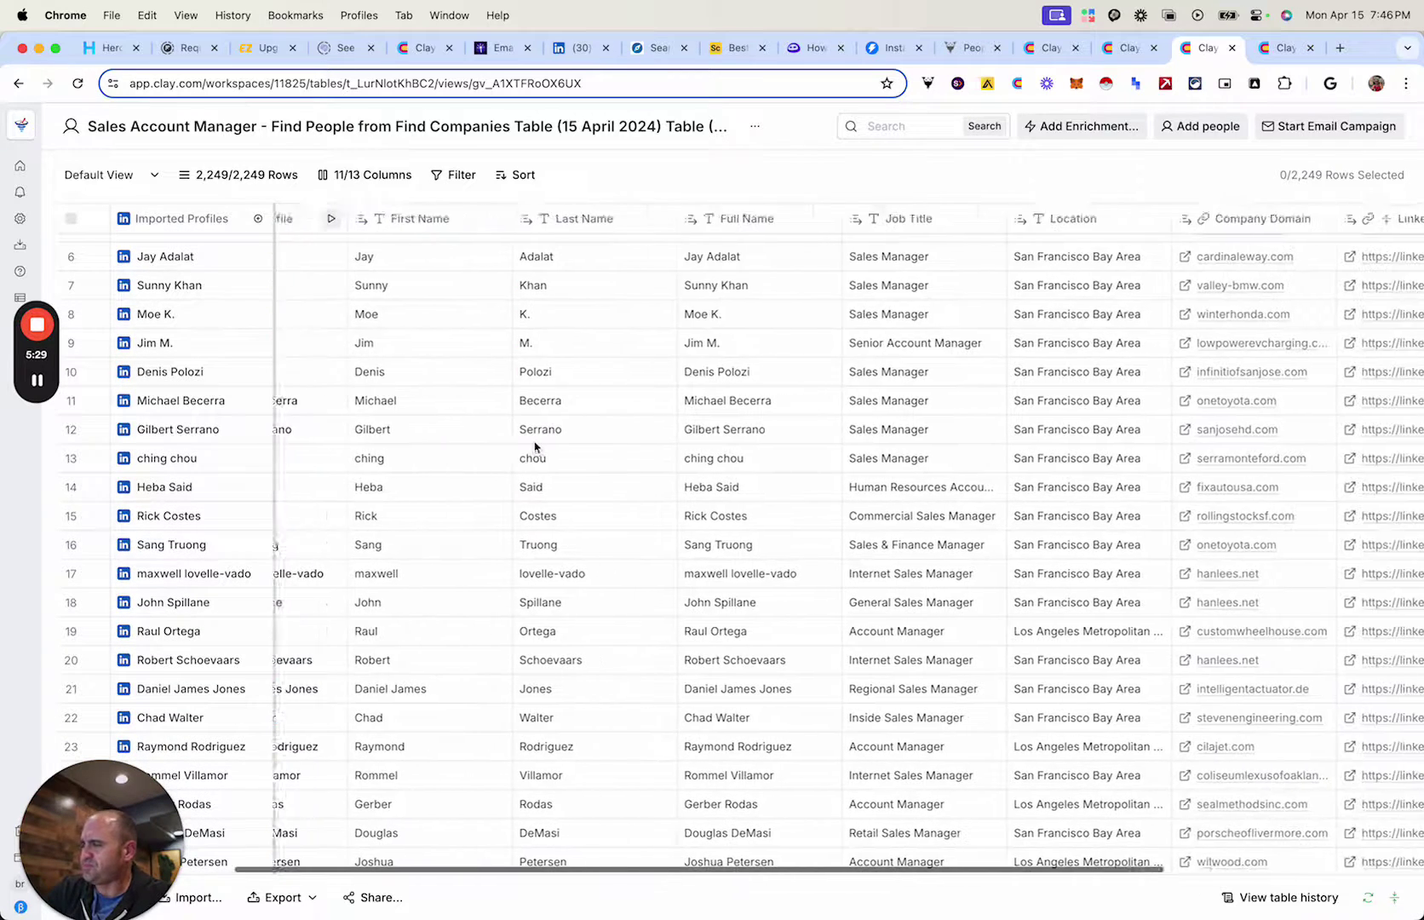
scroll(535, 446, right, 3)
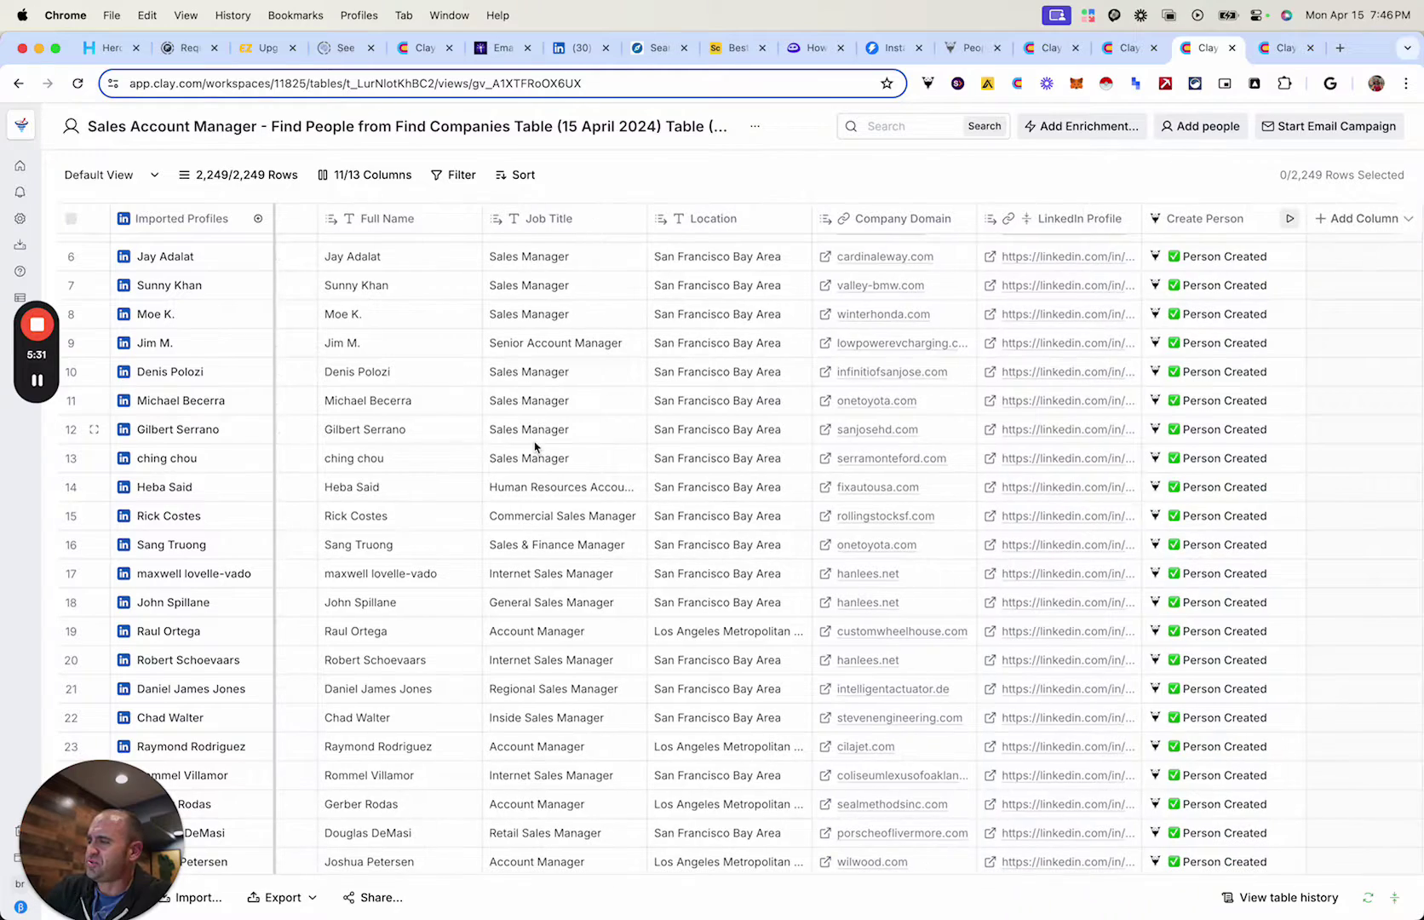
scroll(535, 446, left, 8)
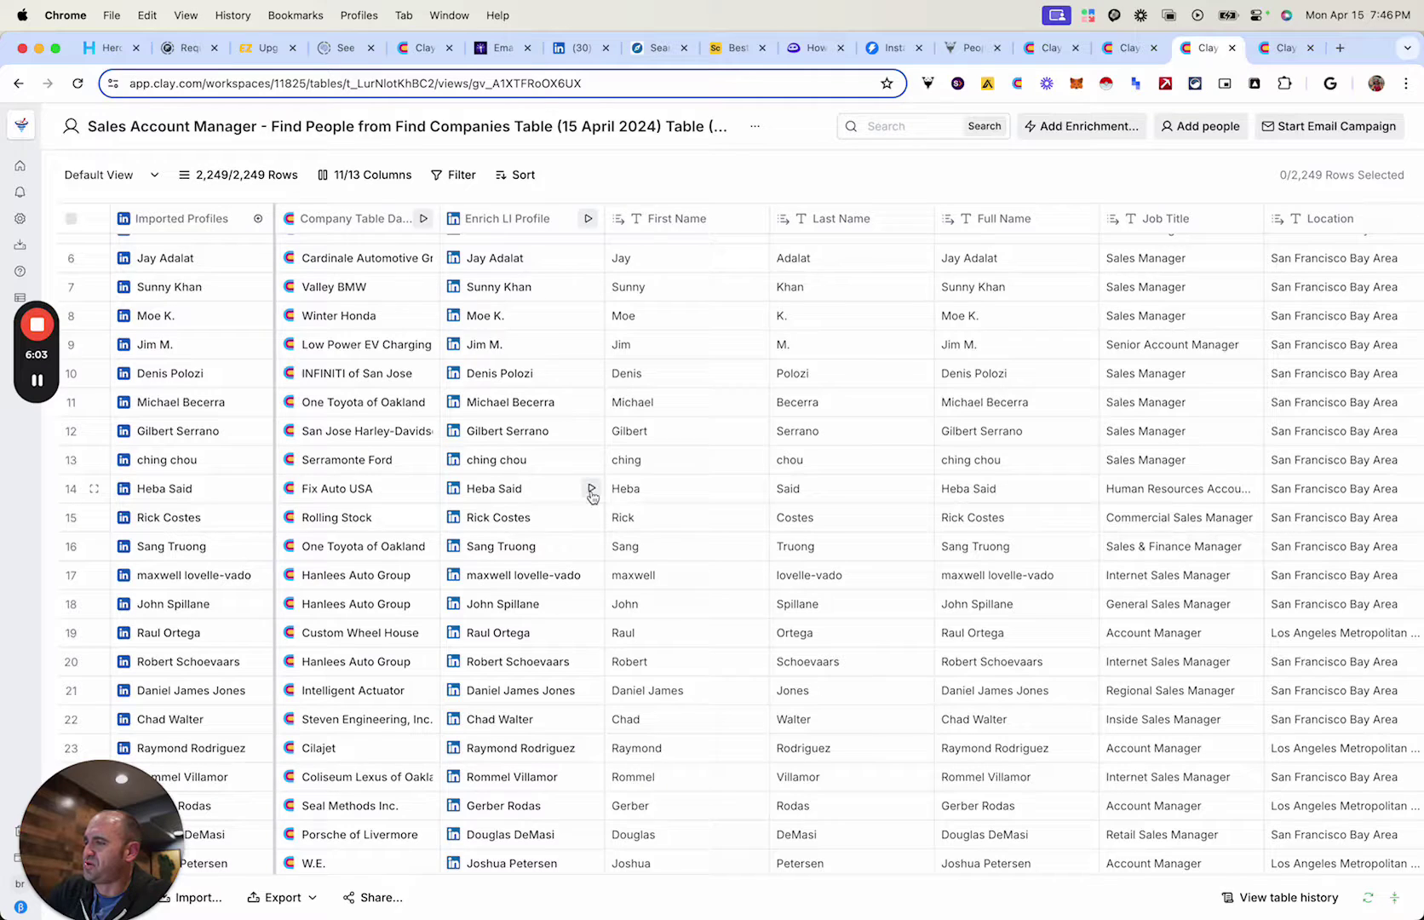
scroll(603, 502, right, 5)
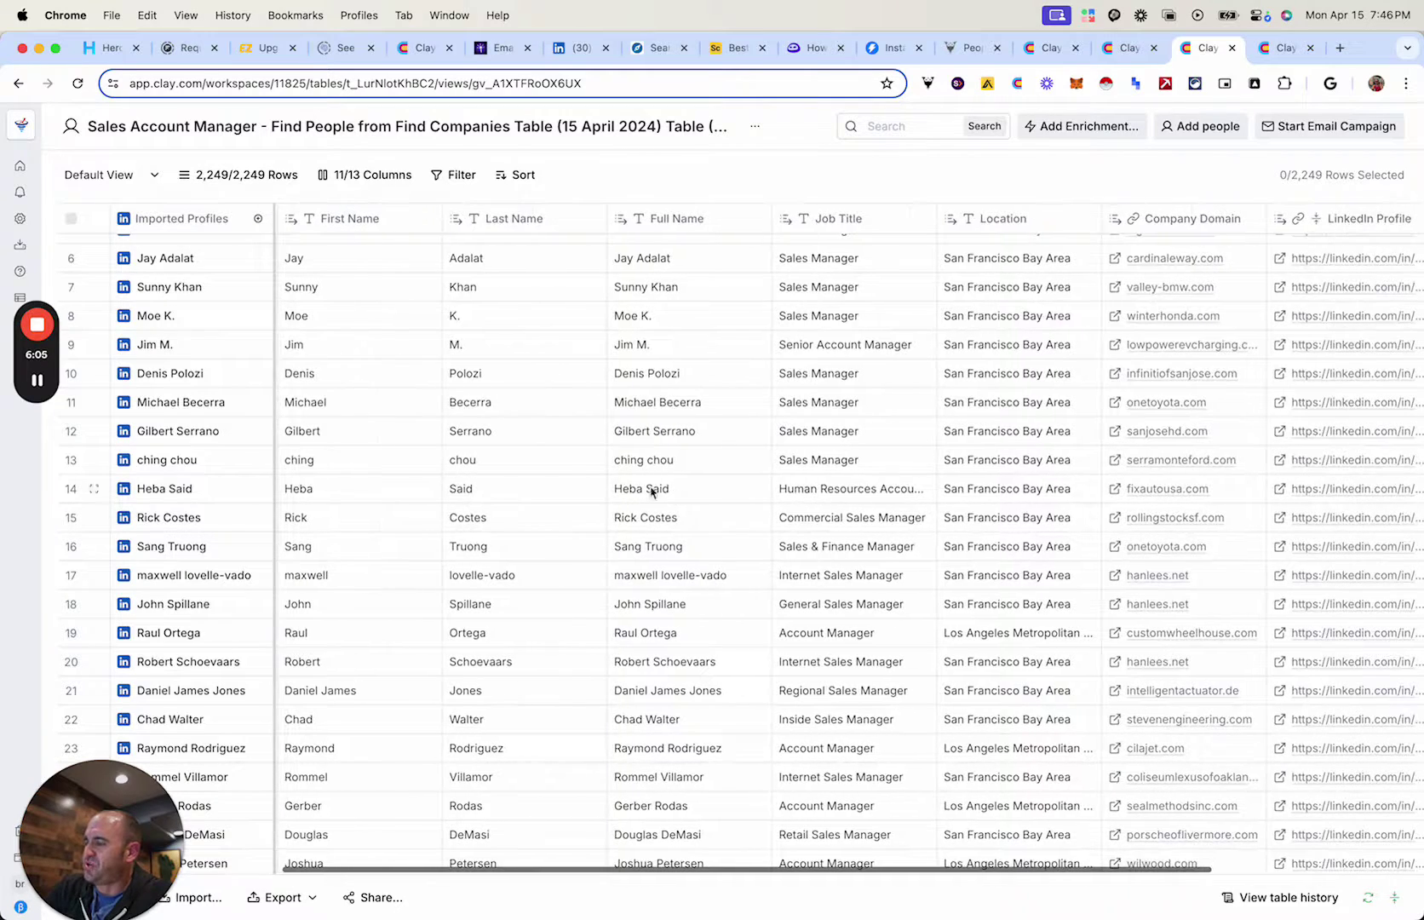
scroll(682, 381, right, 5)
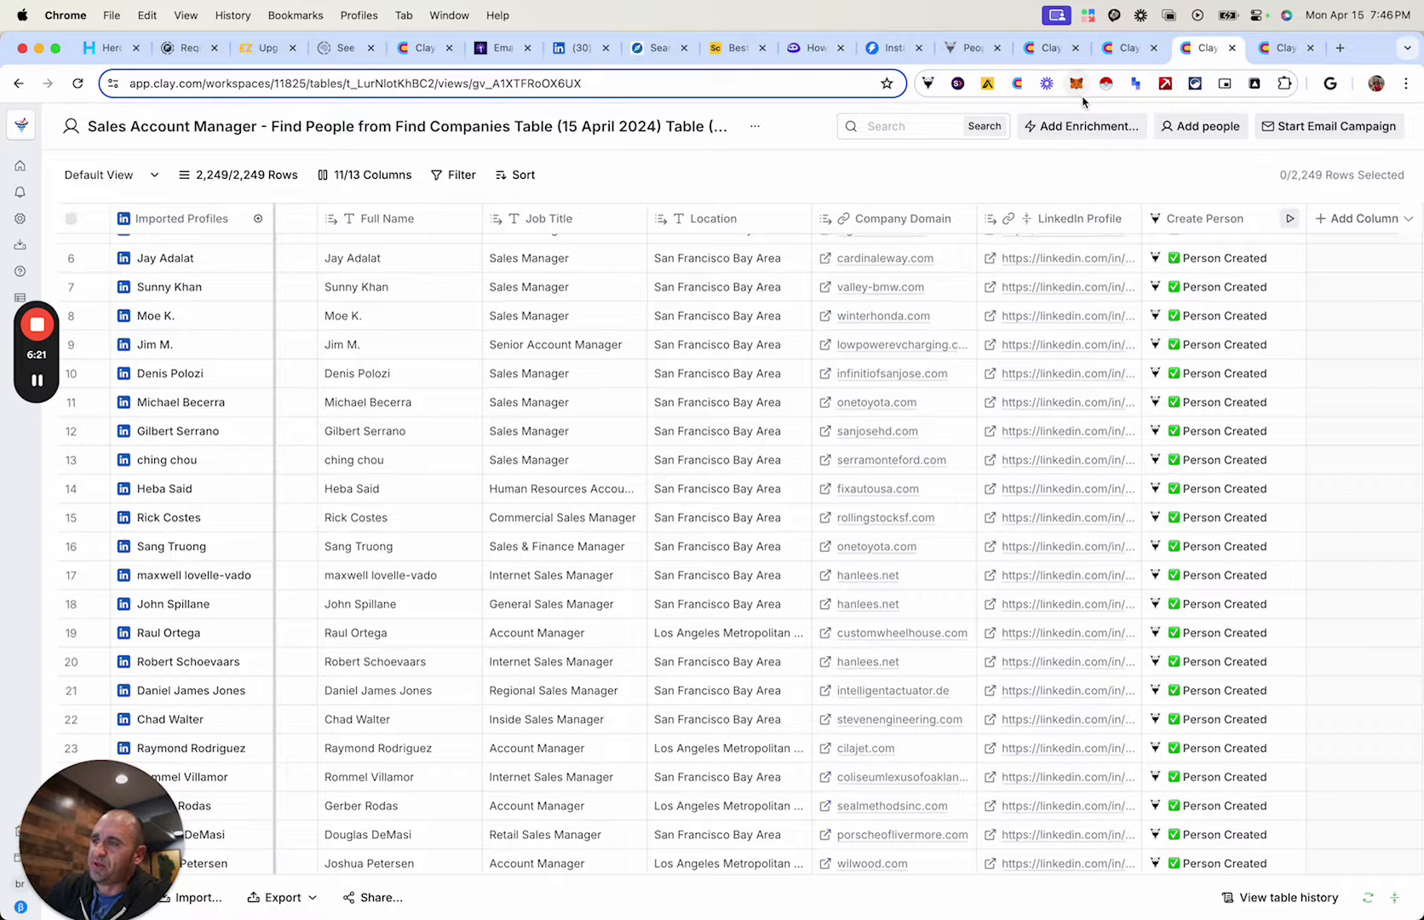
In Loxo, open a Create List dialog, close it unnamed, and return to Clay's people table
click(964, 51)
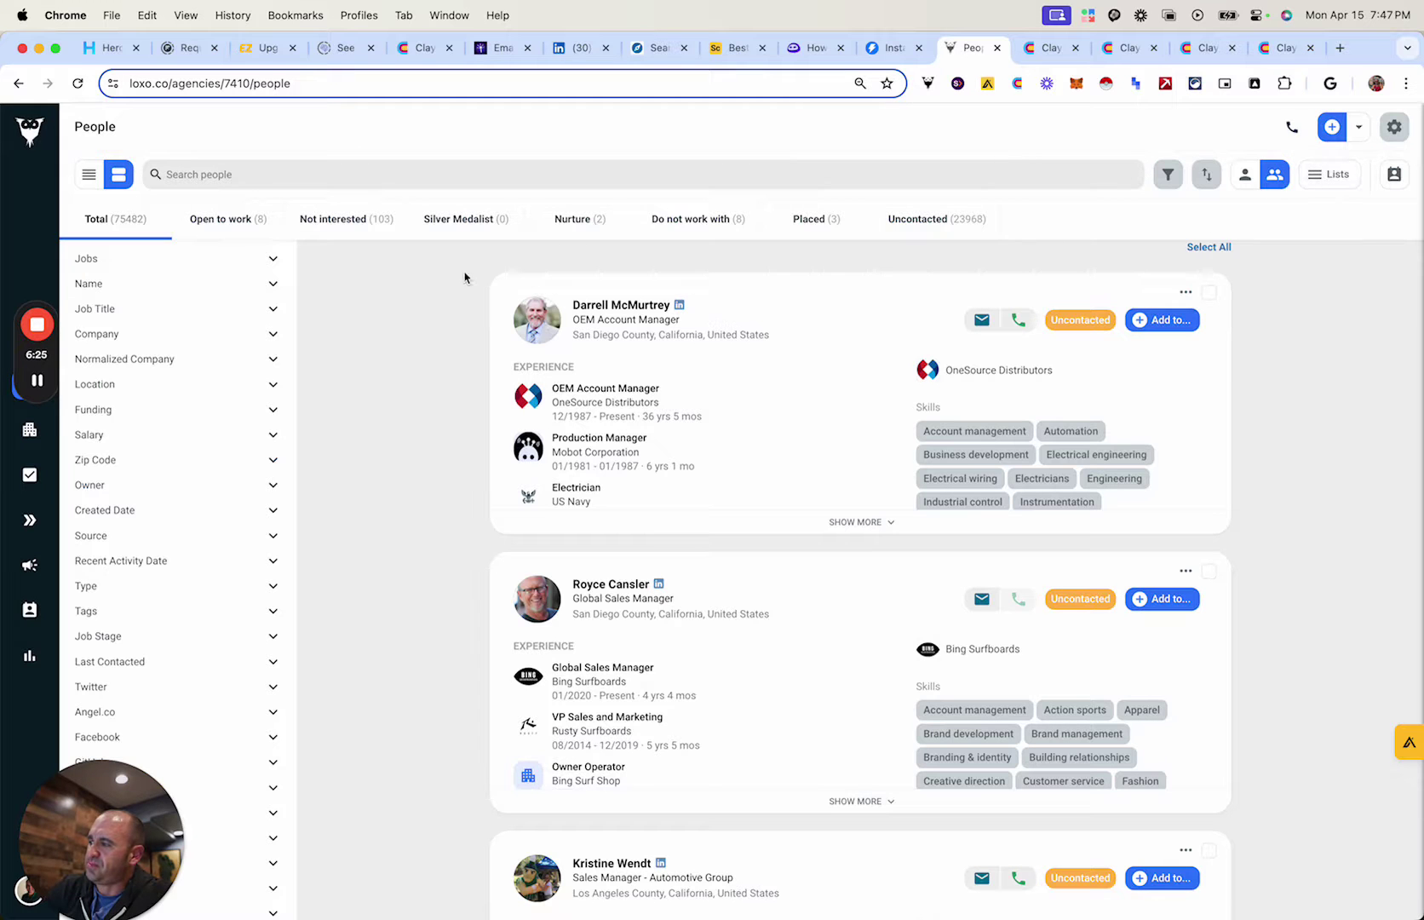
click(1335, 176)
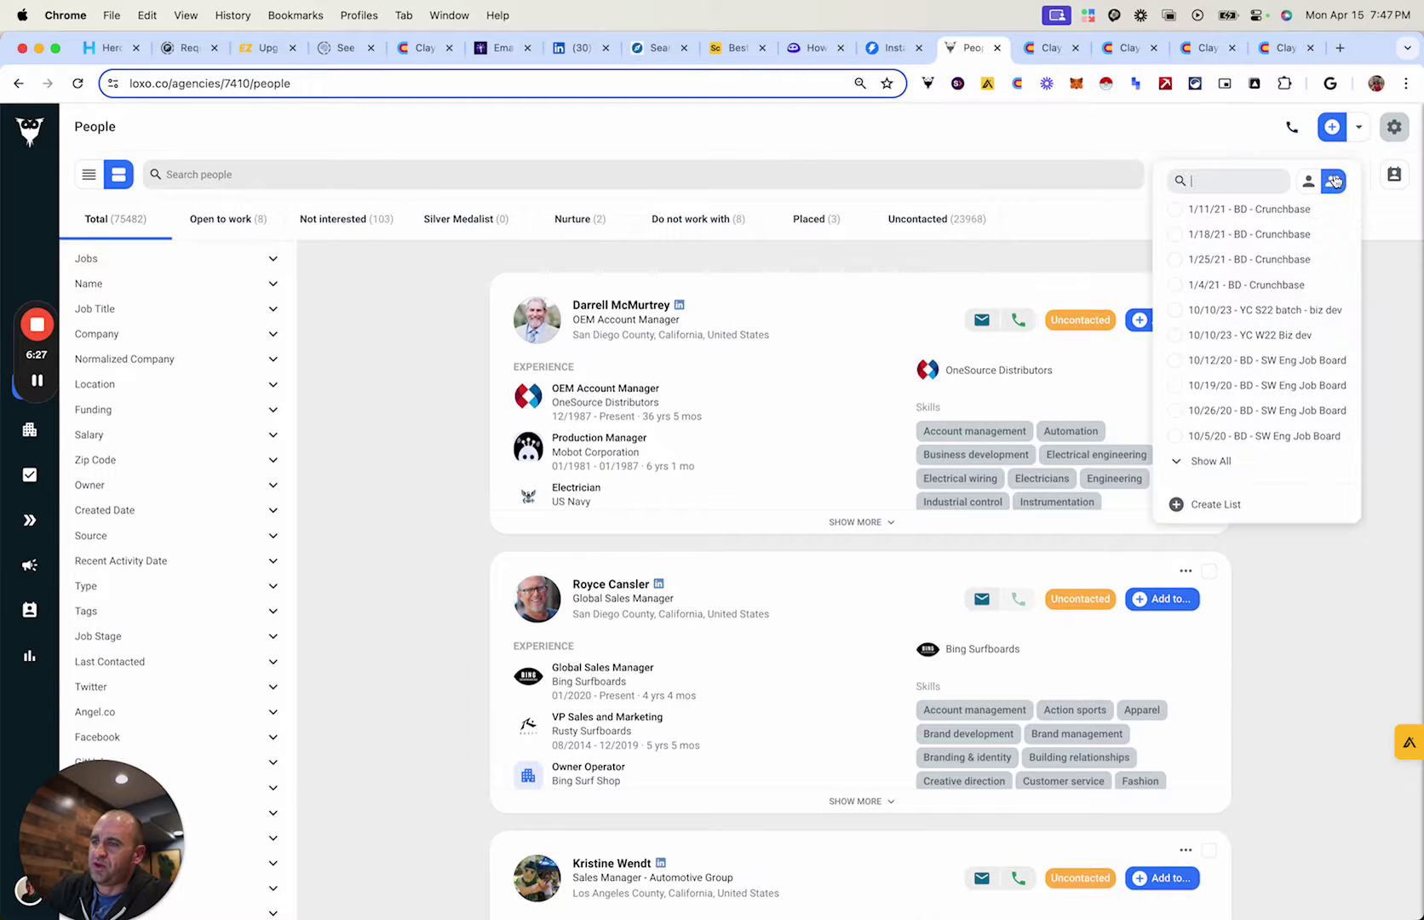
click(1205, 503)
click(725, 482)
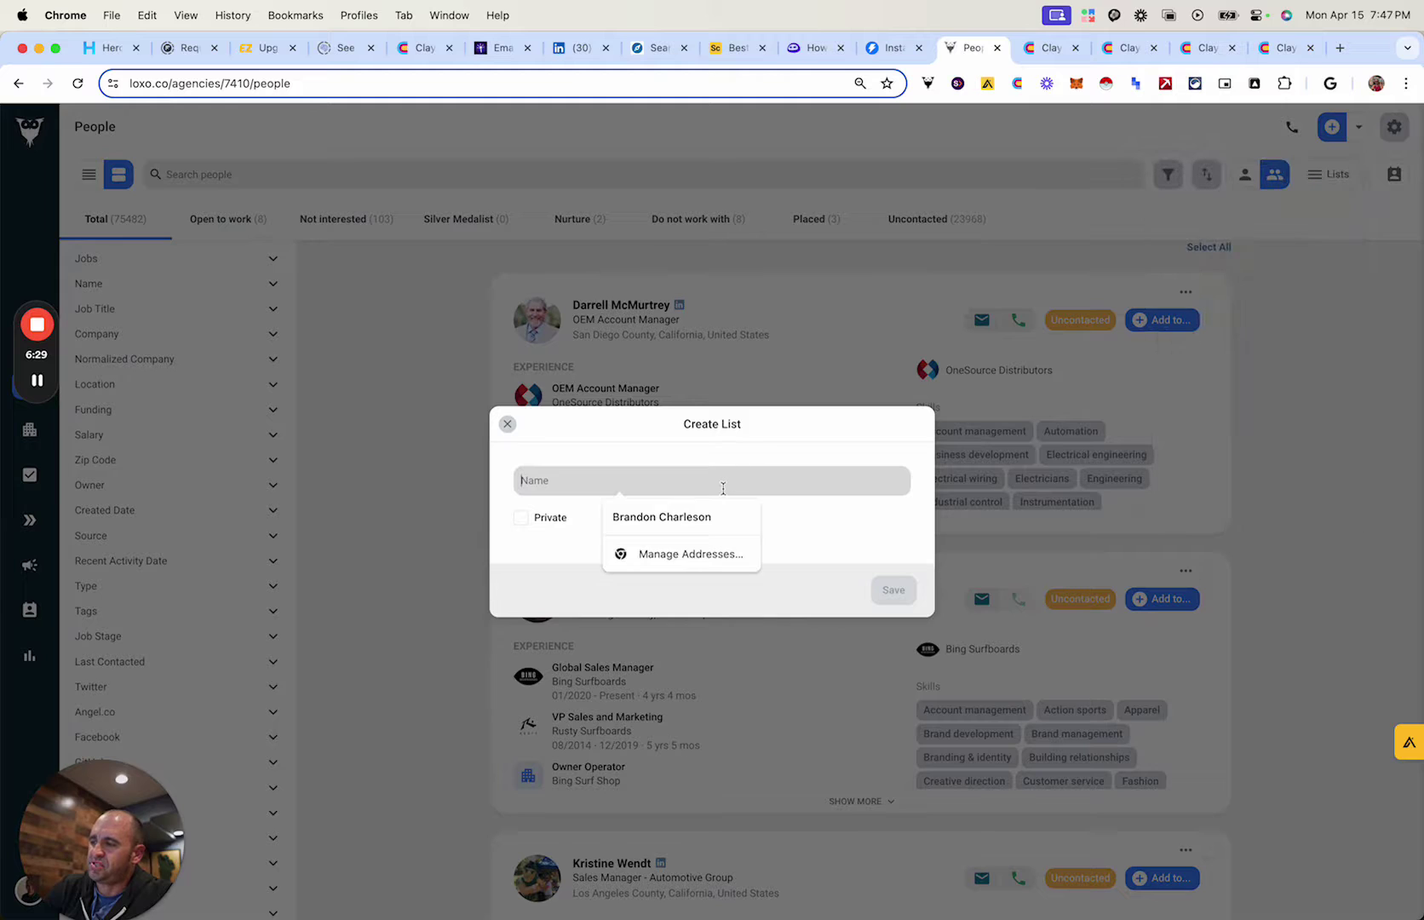
click(734, 422)
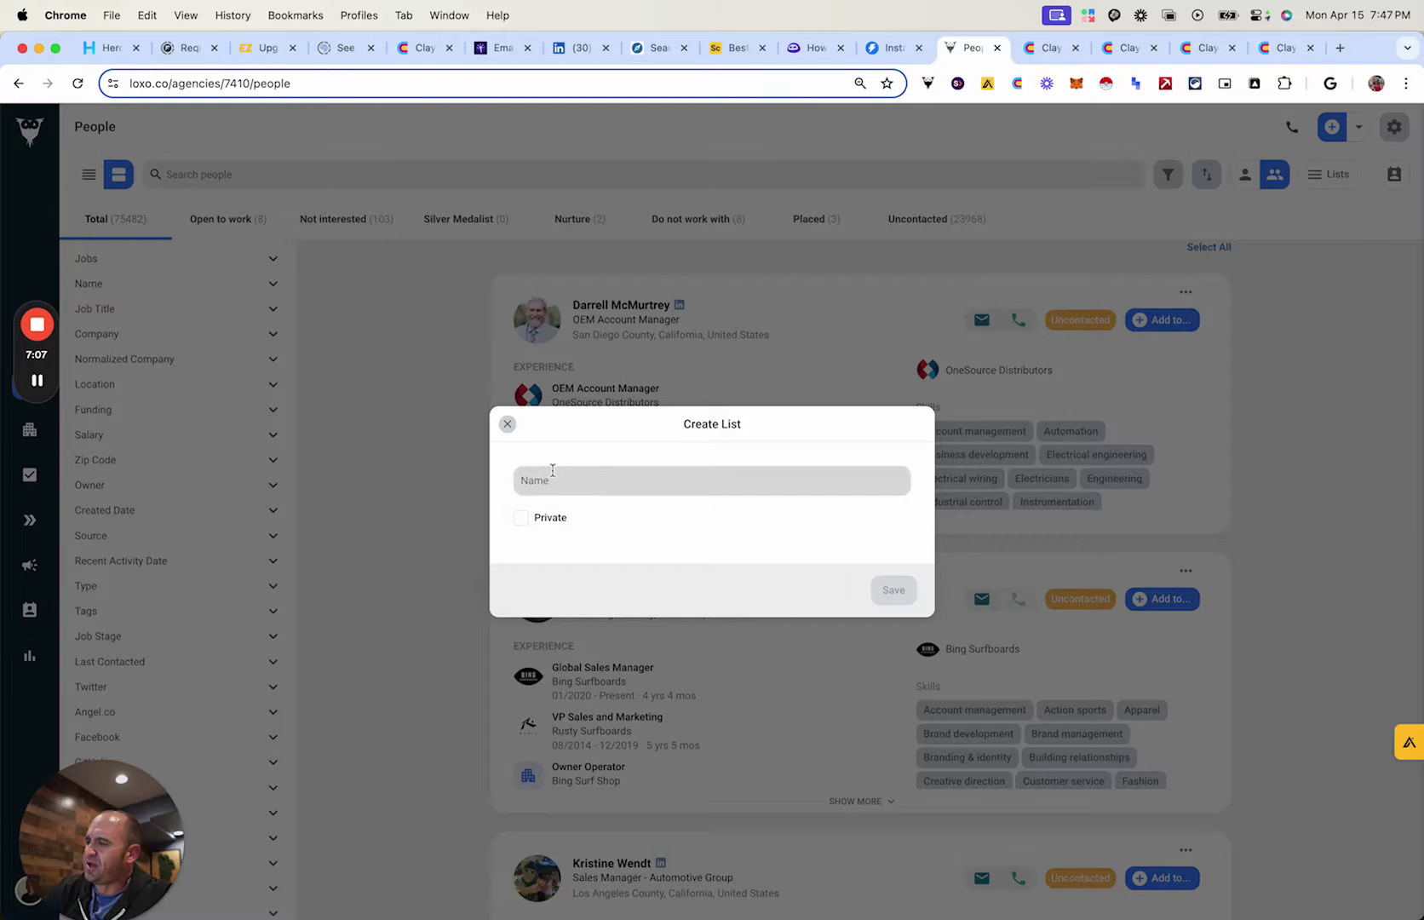
click(507, 425)
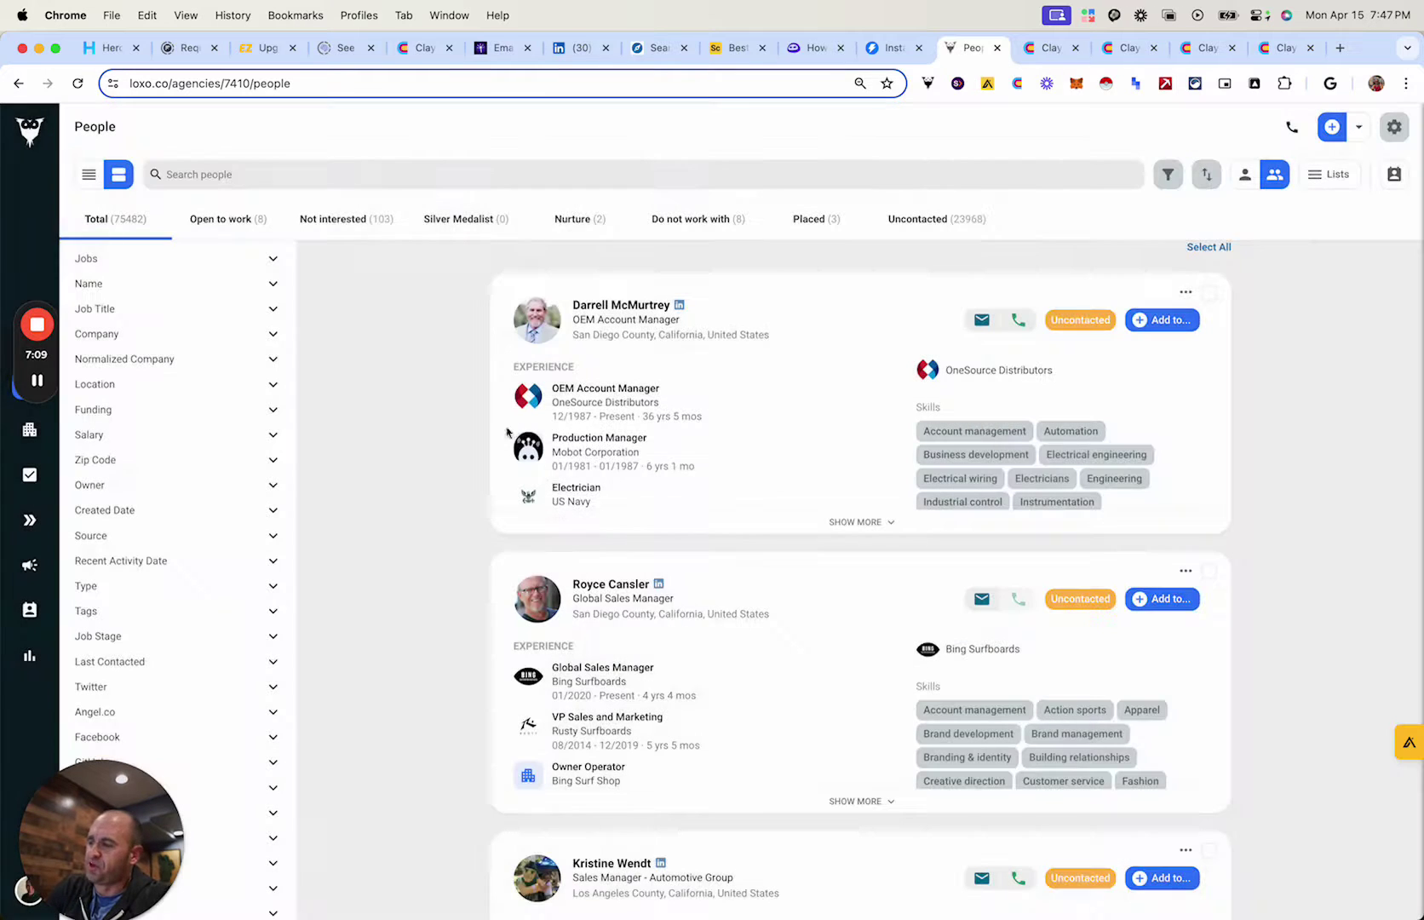
click(1204, 48)
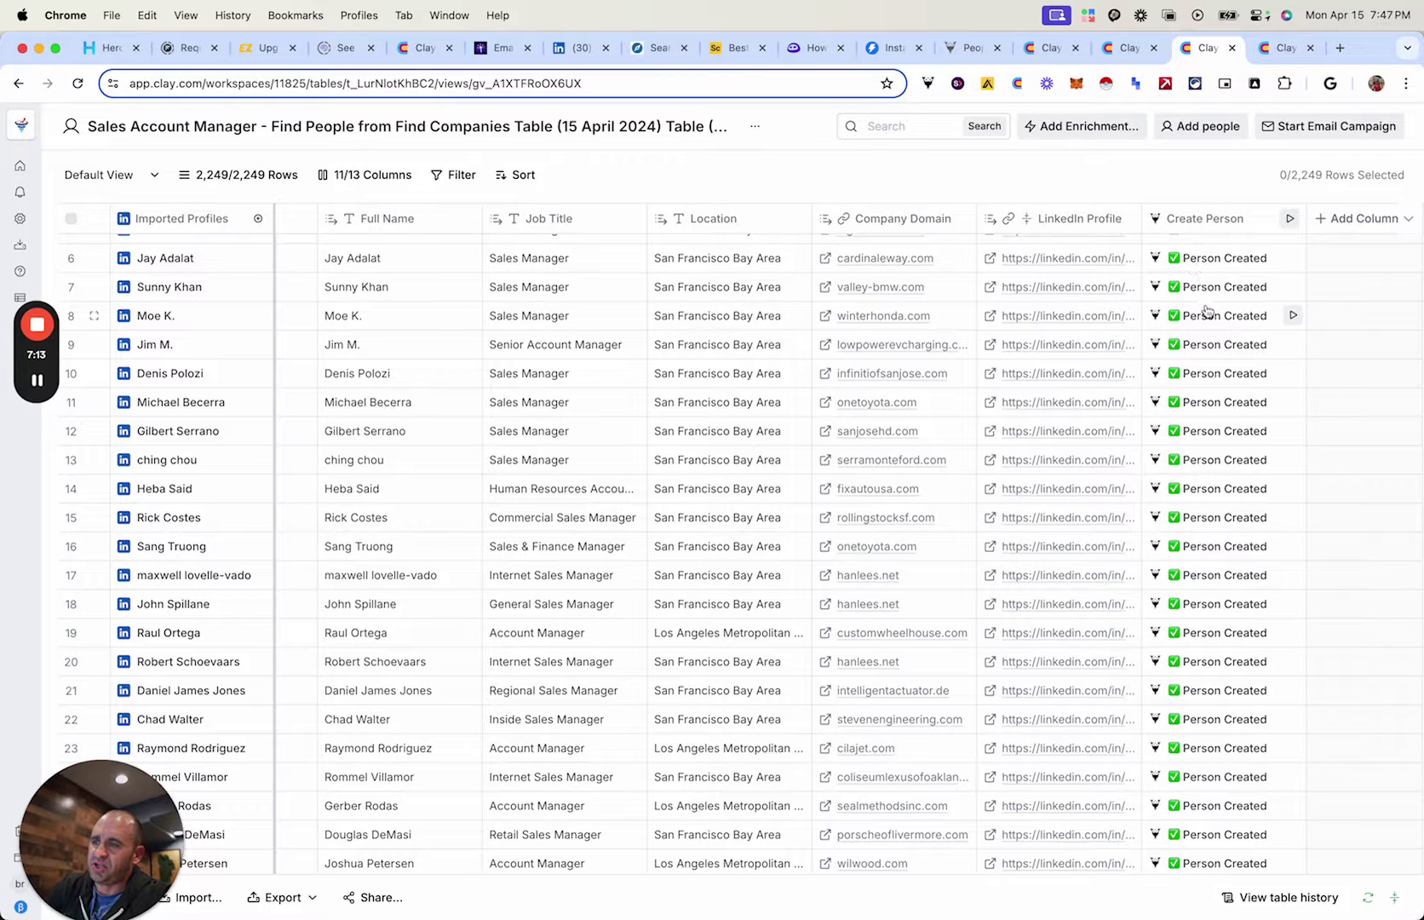
click(1095, 134)
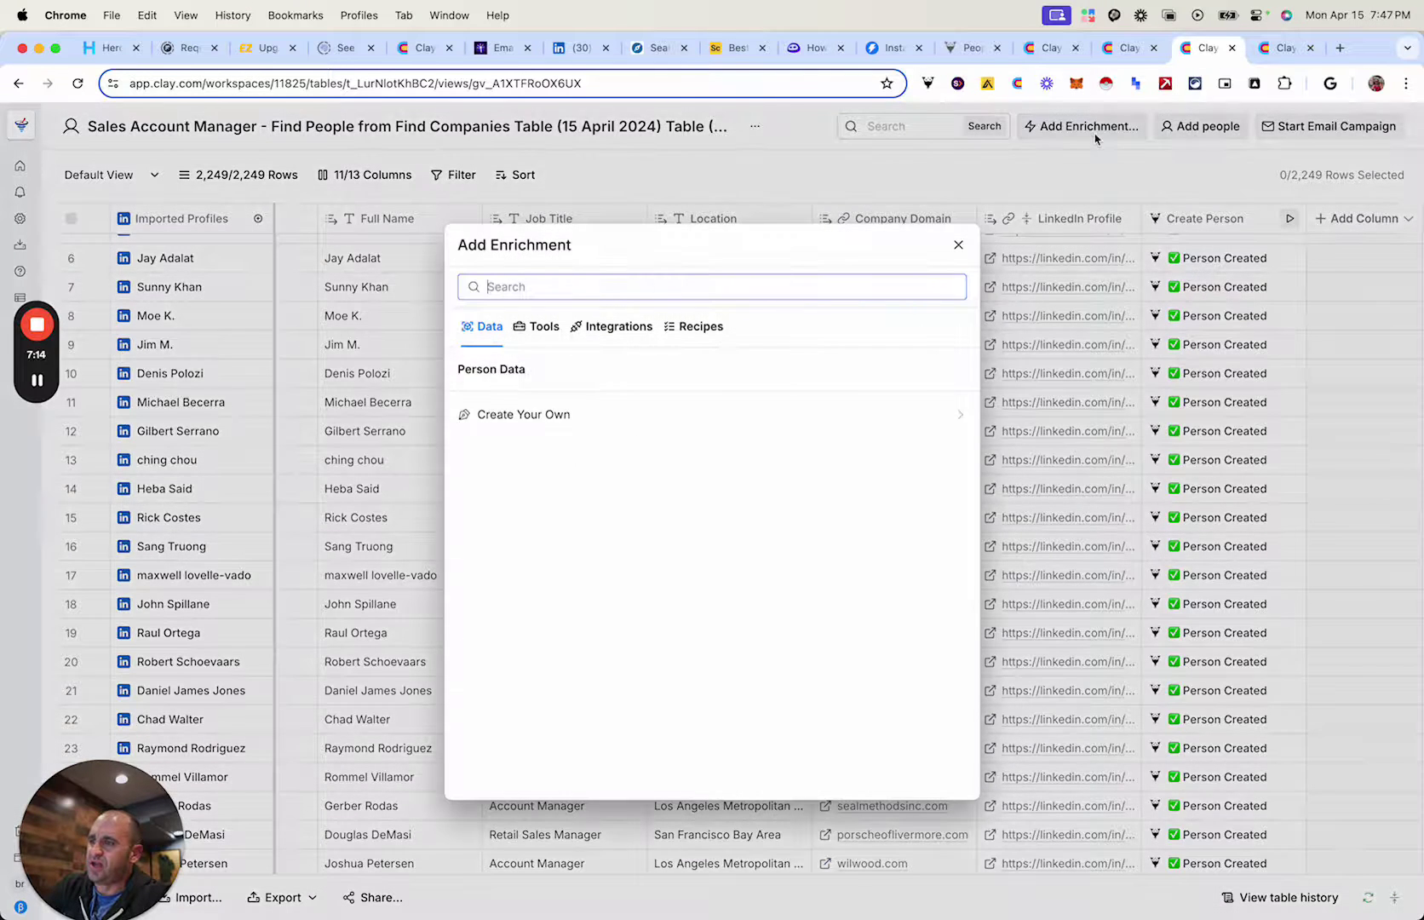
click(688, 297)
text(loxo)
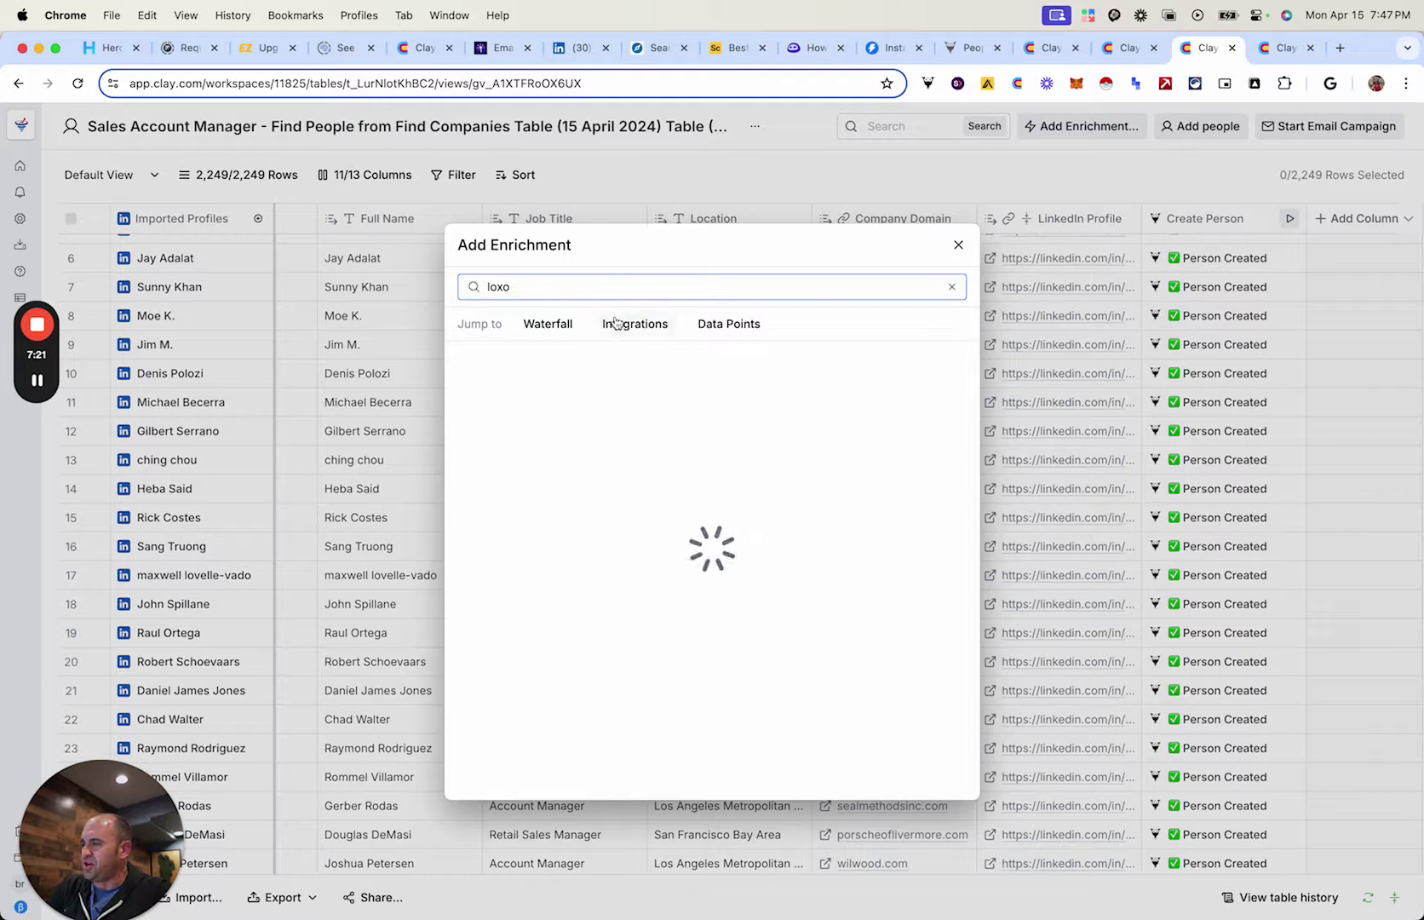
double_click(605, 290)
click(604, 290)
click(952, 287)
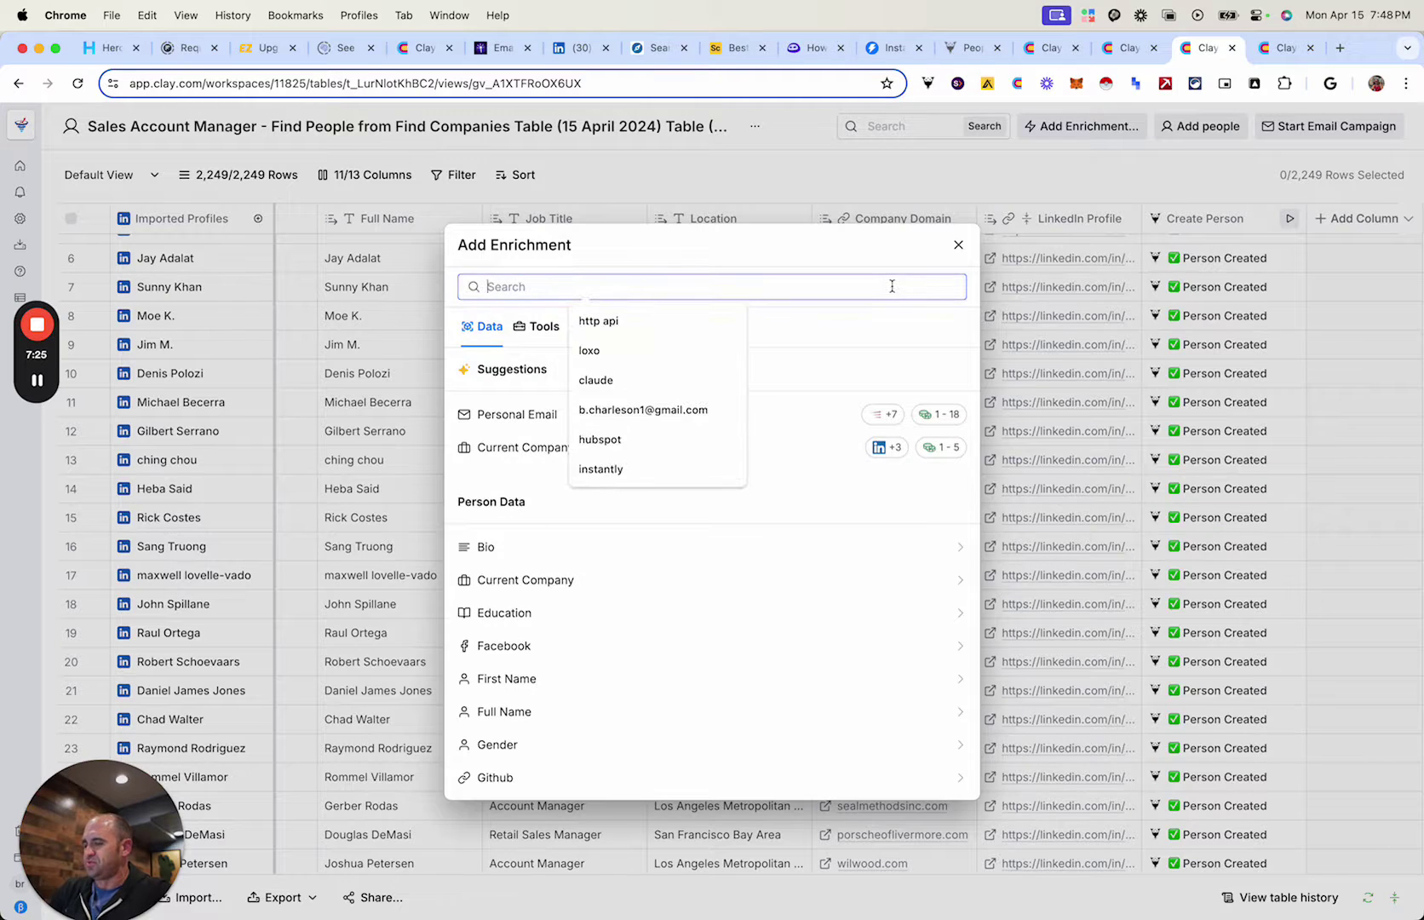
text(loxo)
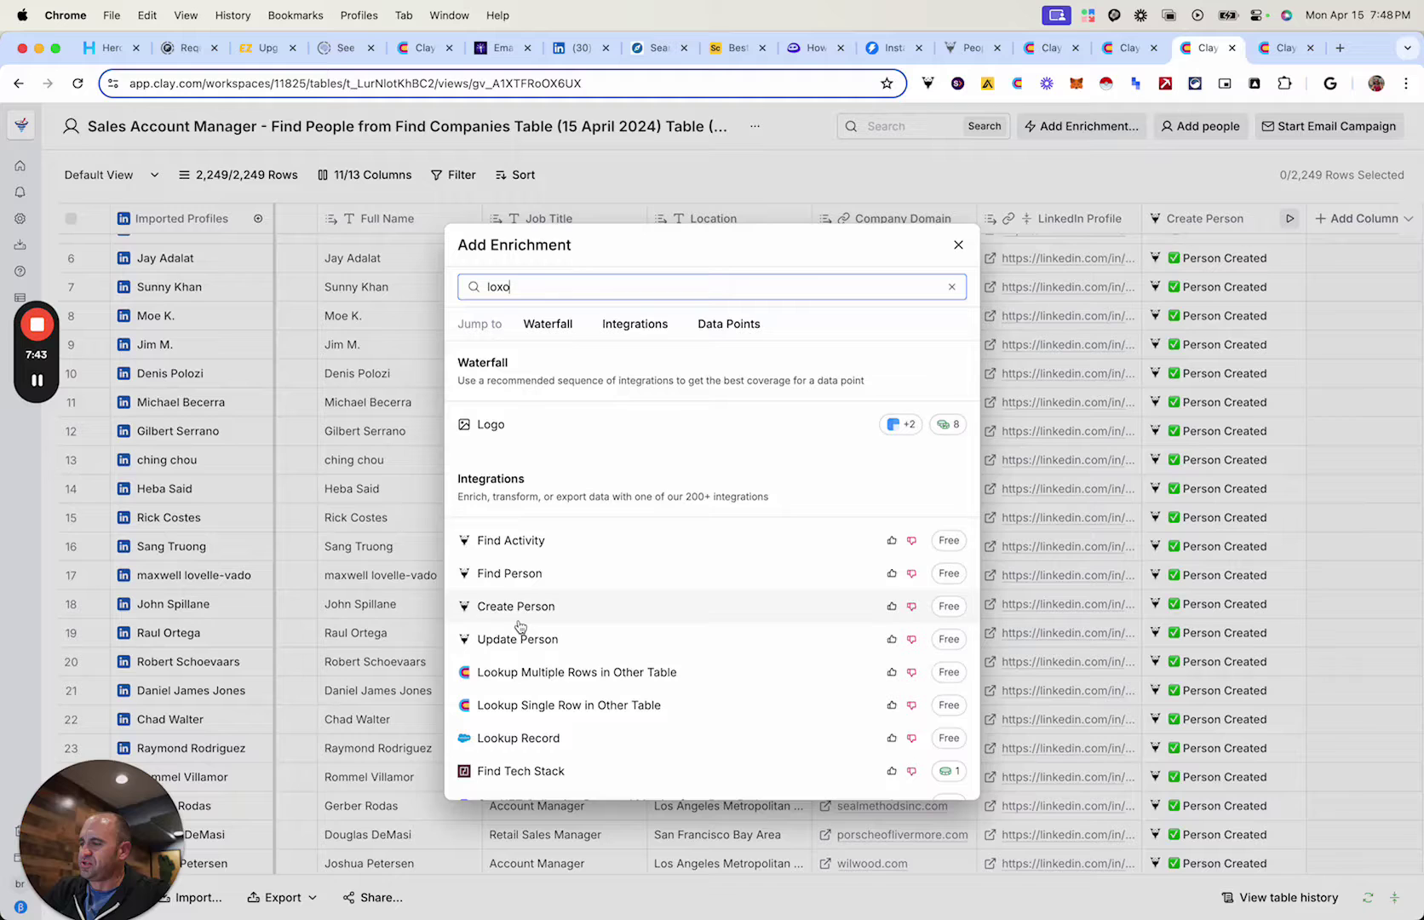
click(957, 247)
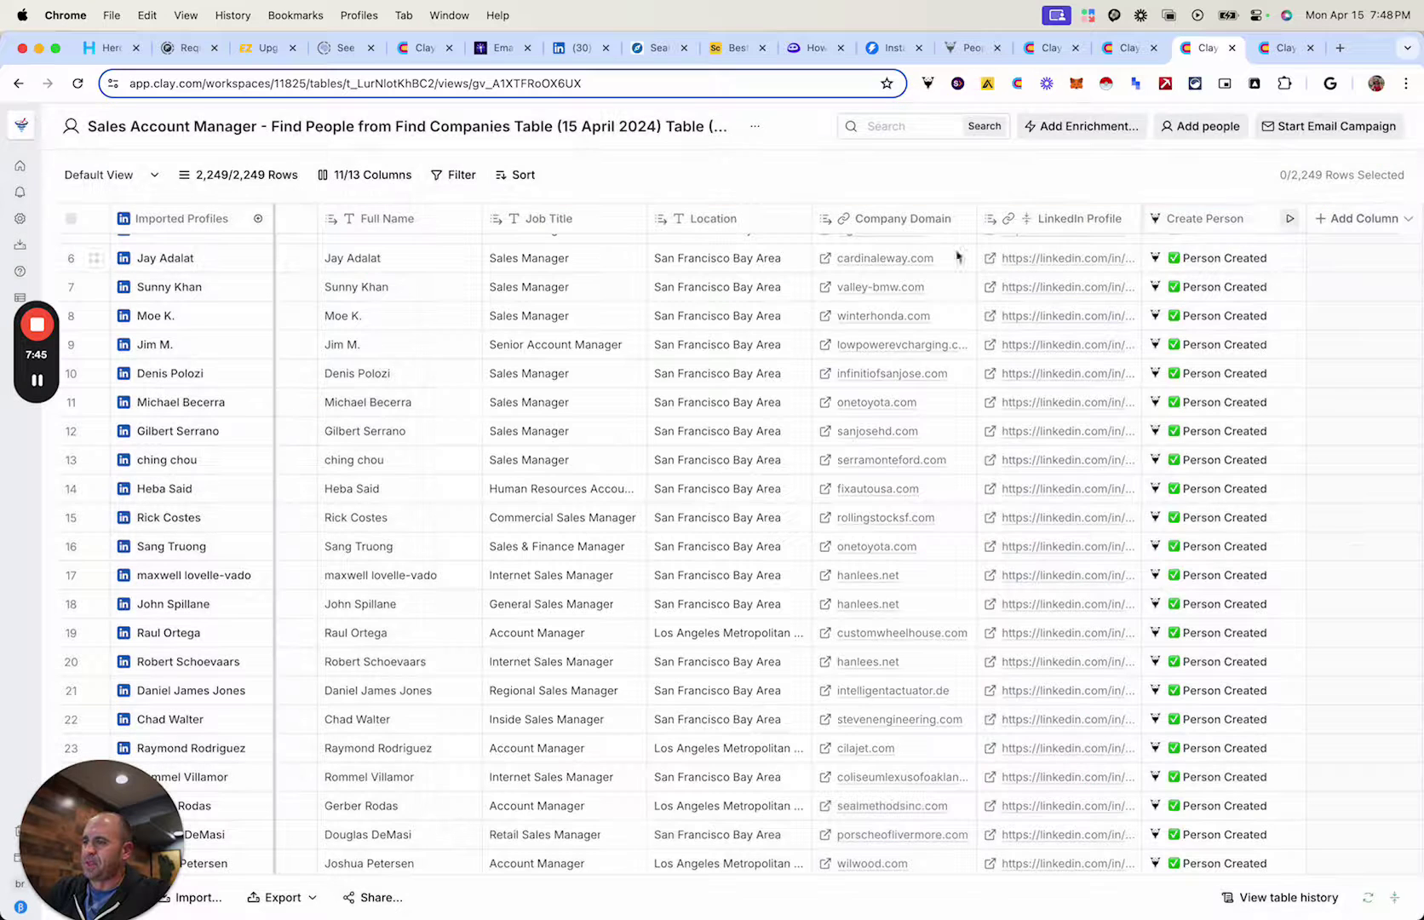
Open Edit Column for Create Person and scroll through its Loxo field mapping
click(1210, 223)
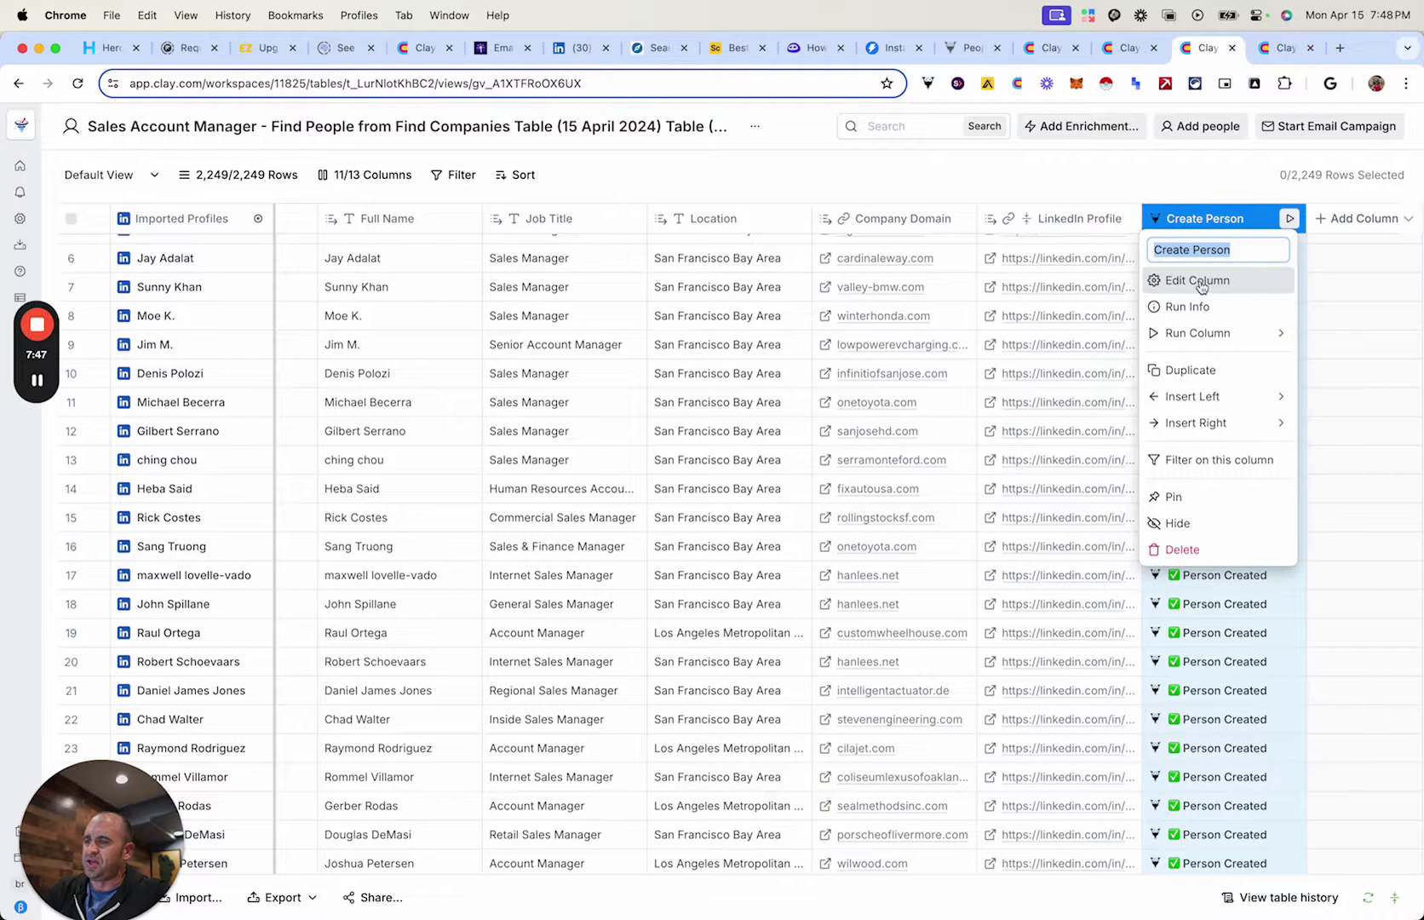
click(1200, 284)
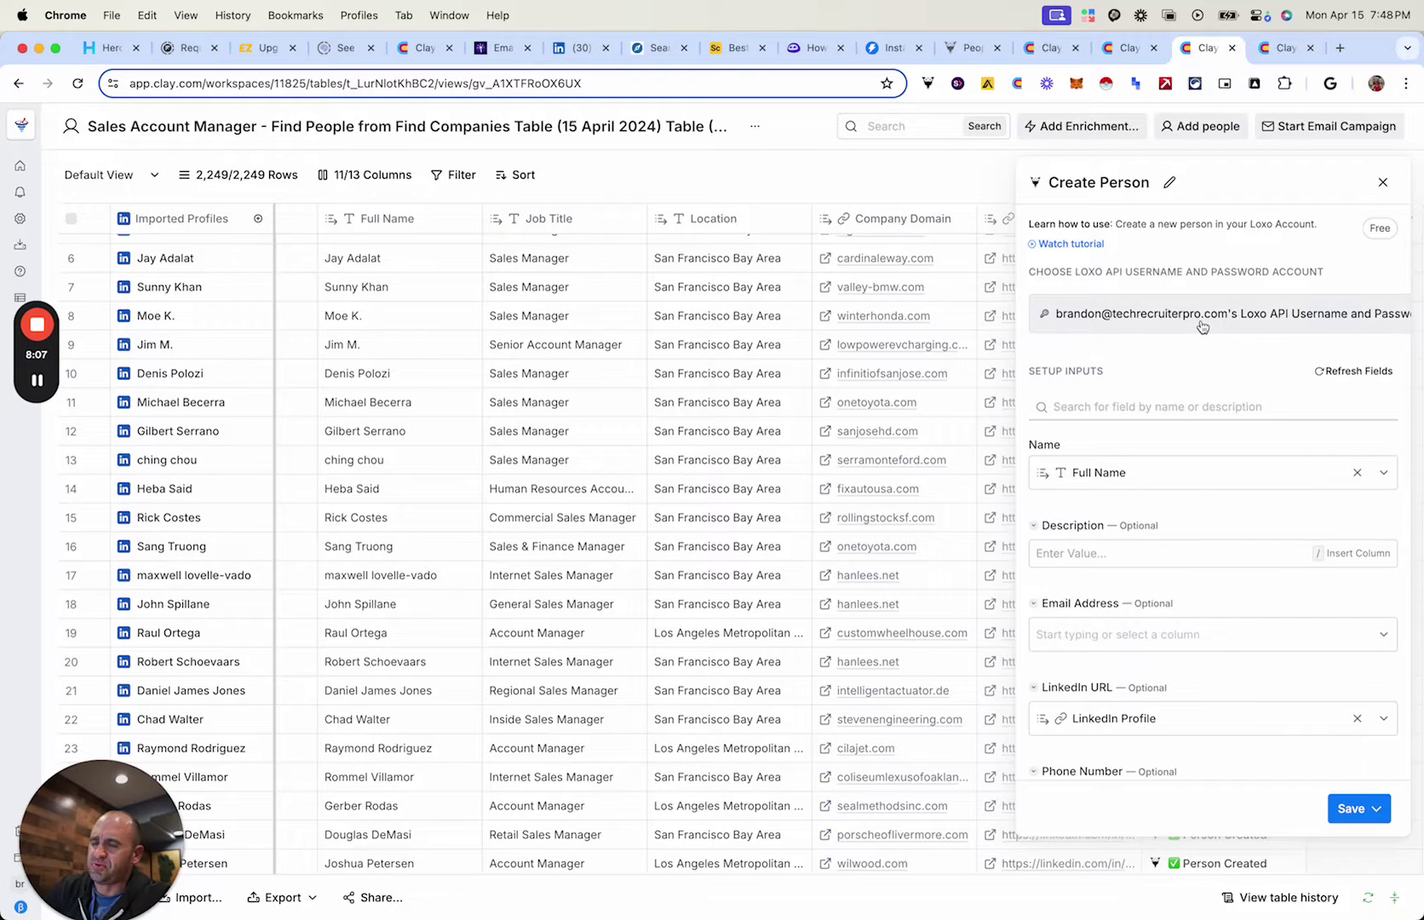
scroll(1151, 396, down, 3)
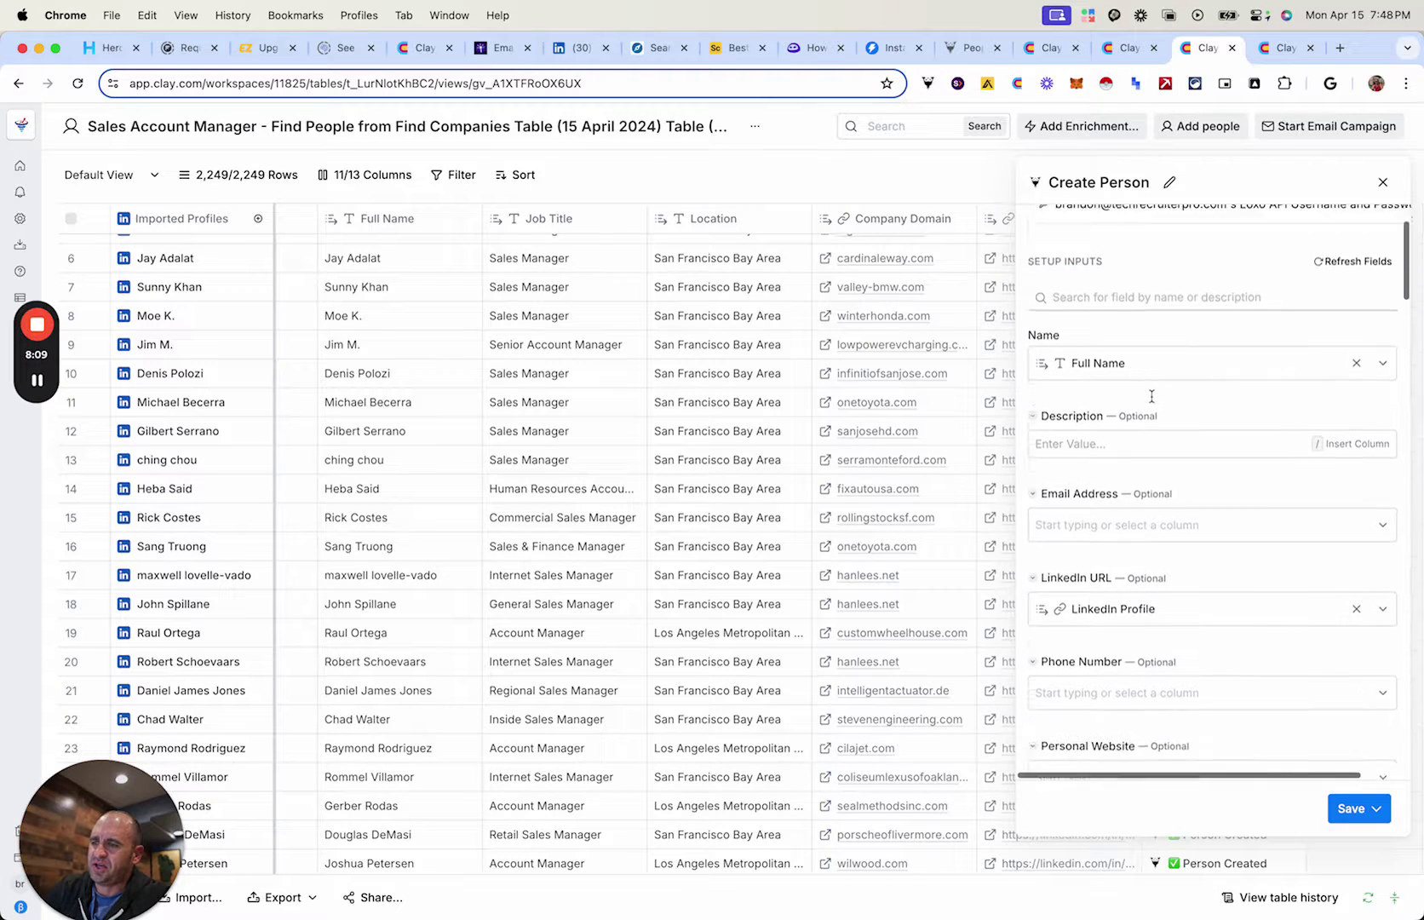
scroll(1151, 396, up, 1)
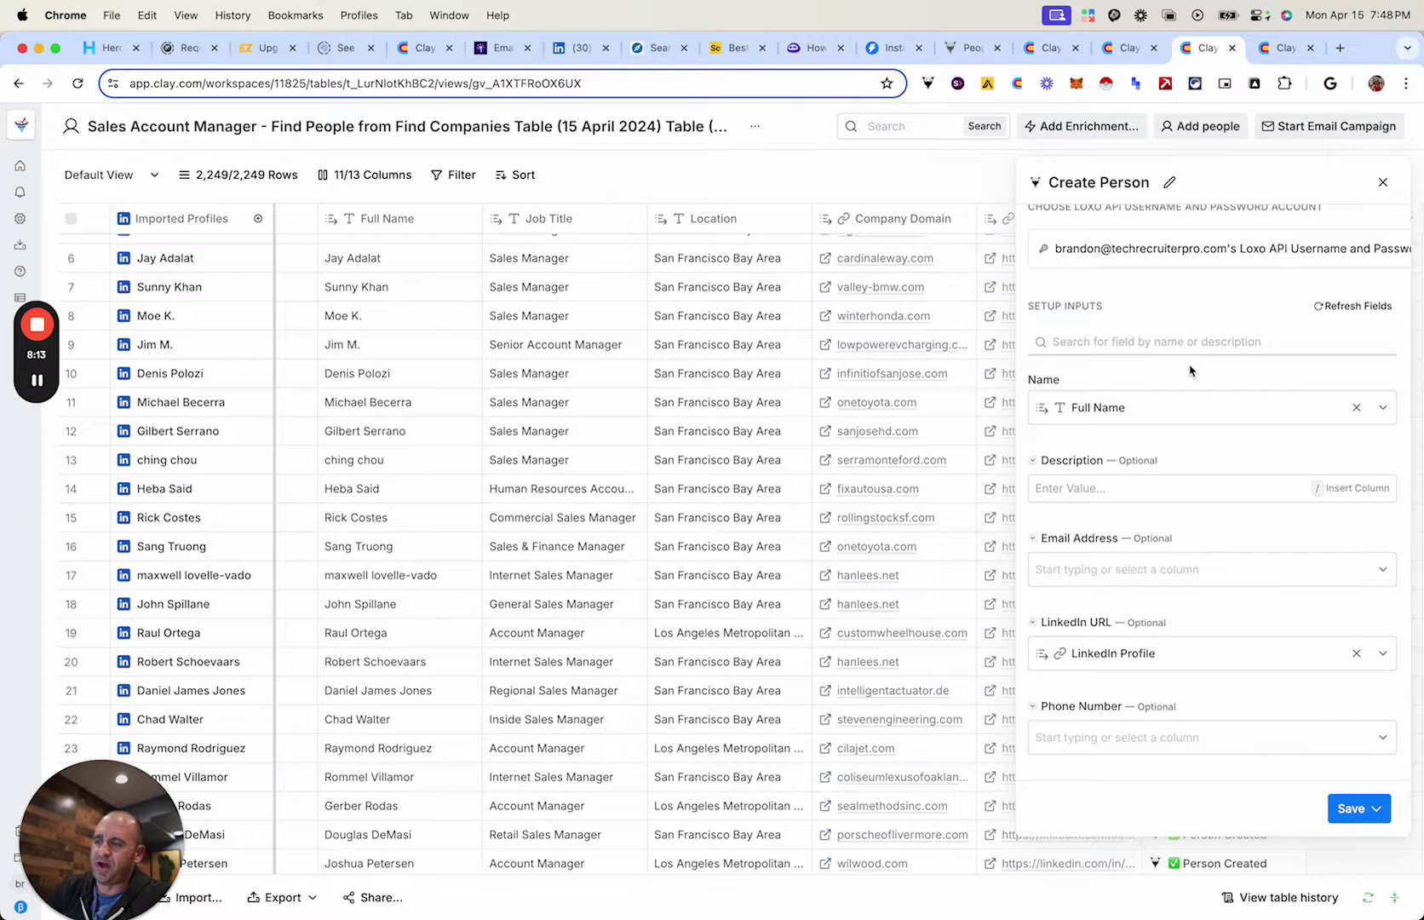
scroll(1190, 370, down, 15)
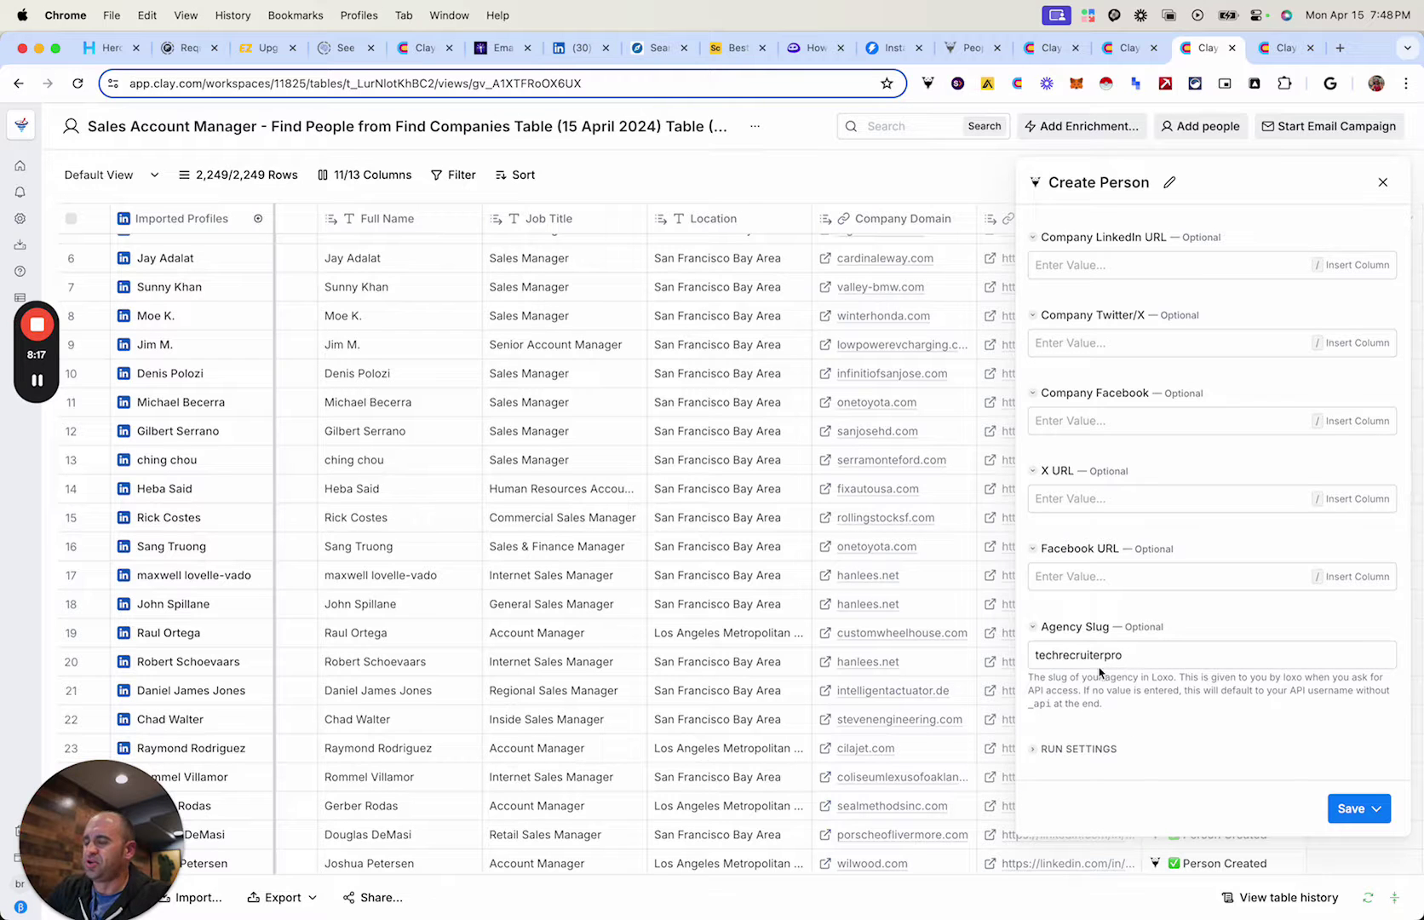
scroll(1099, 672, up, 15)
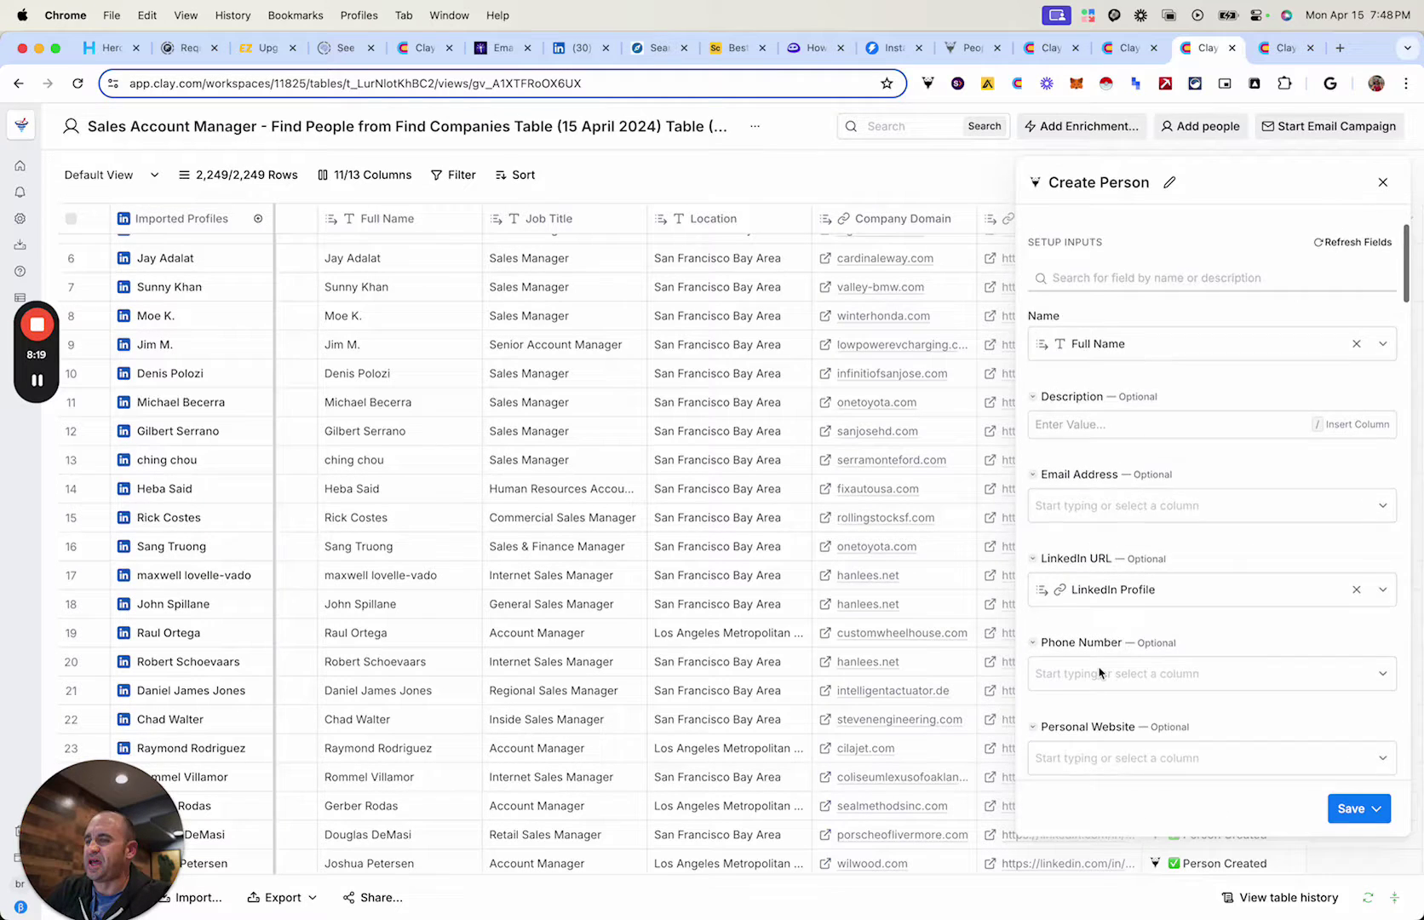
scroll(1099, 673, up, 1)
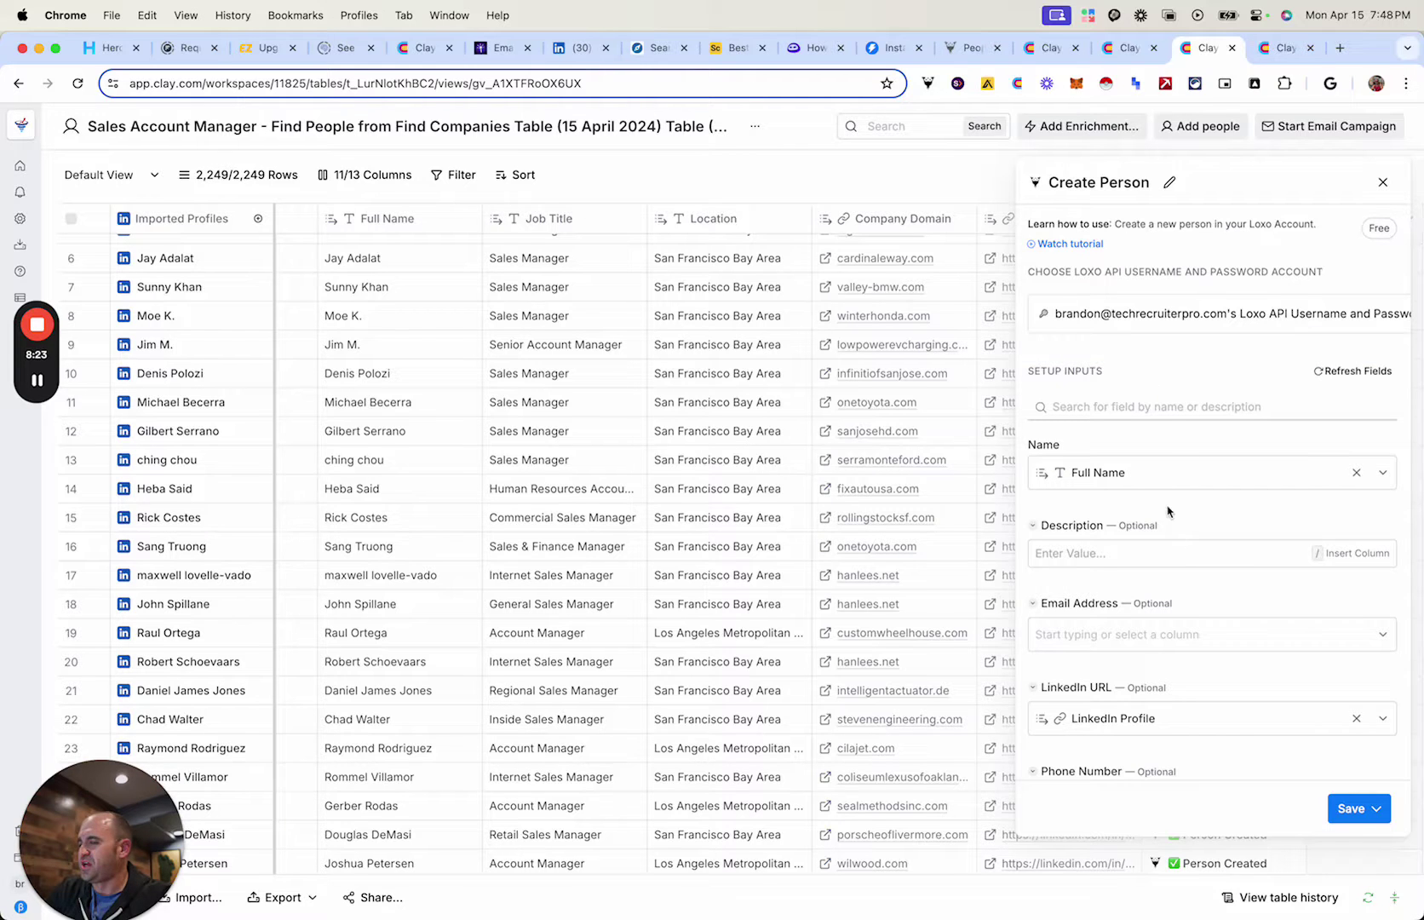
scroll(1183, 557, down, 2)
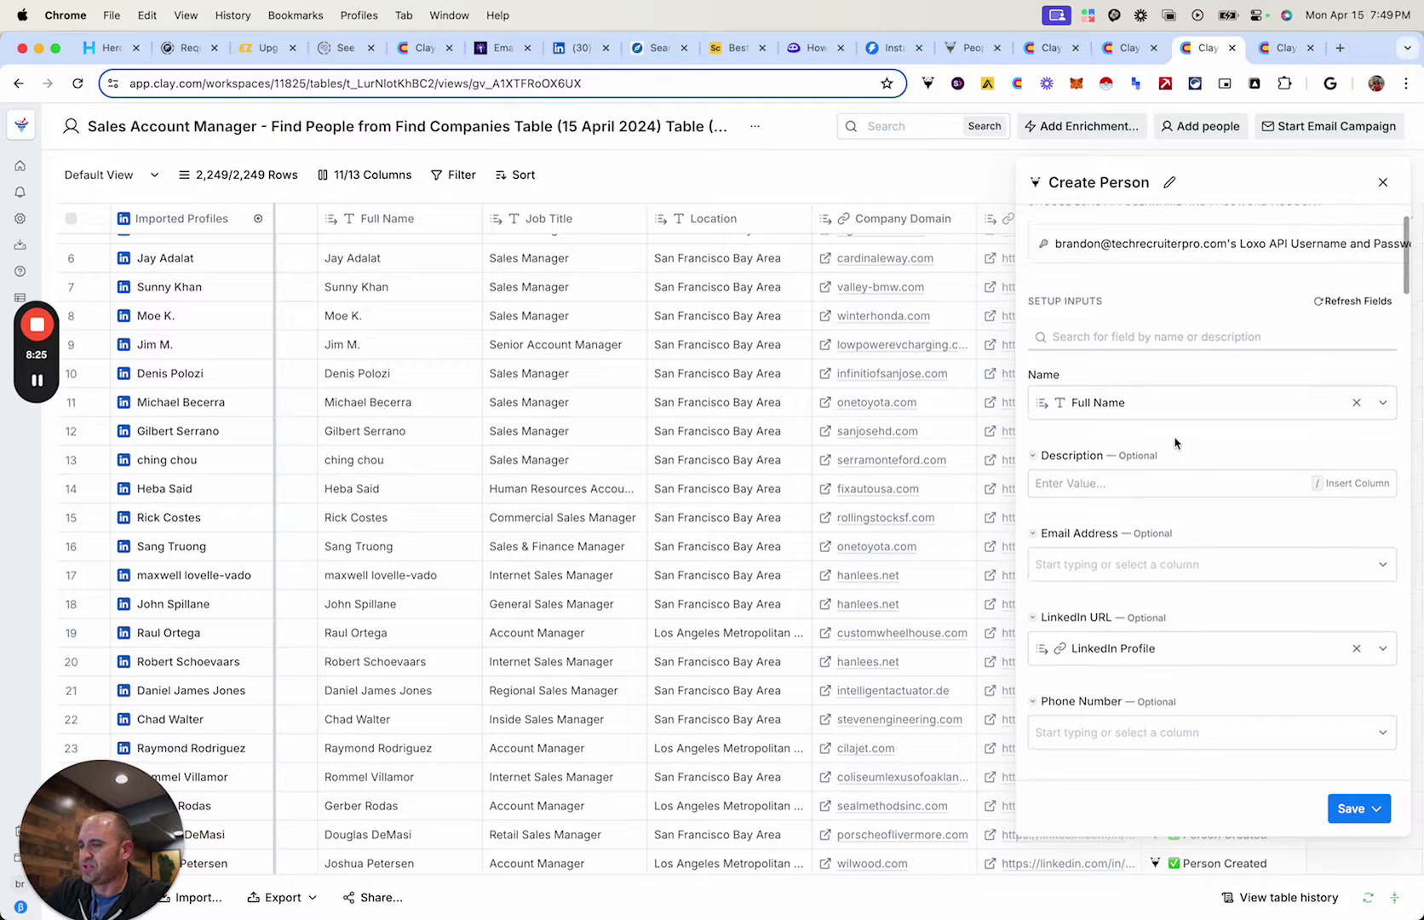
Scroll down to check the assigned owner and the Inteva Fremont, CA target list
mouse_move(1116, 415)
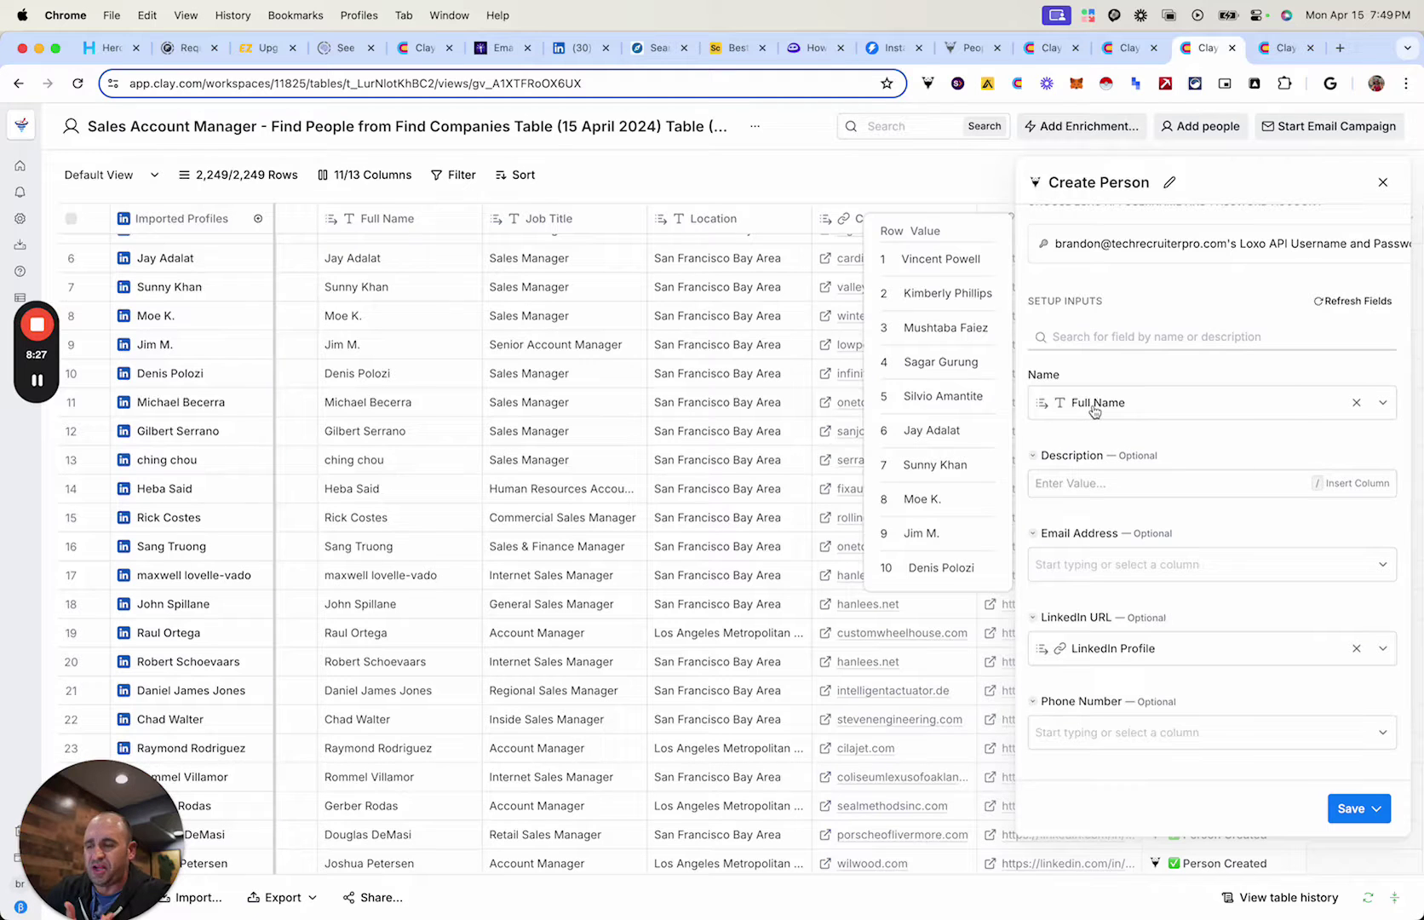
scroll(1155, 483, down, 5)
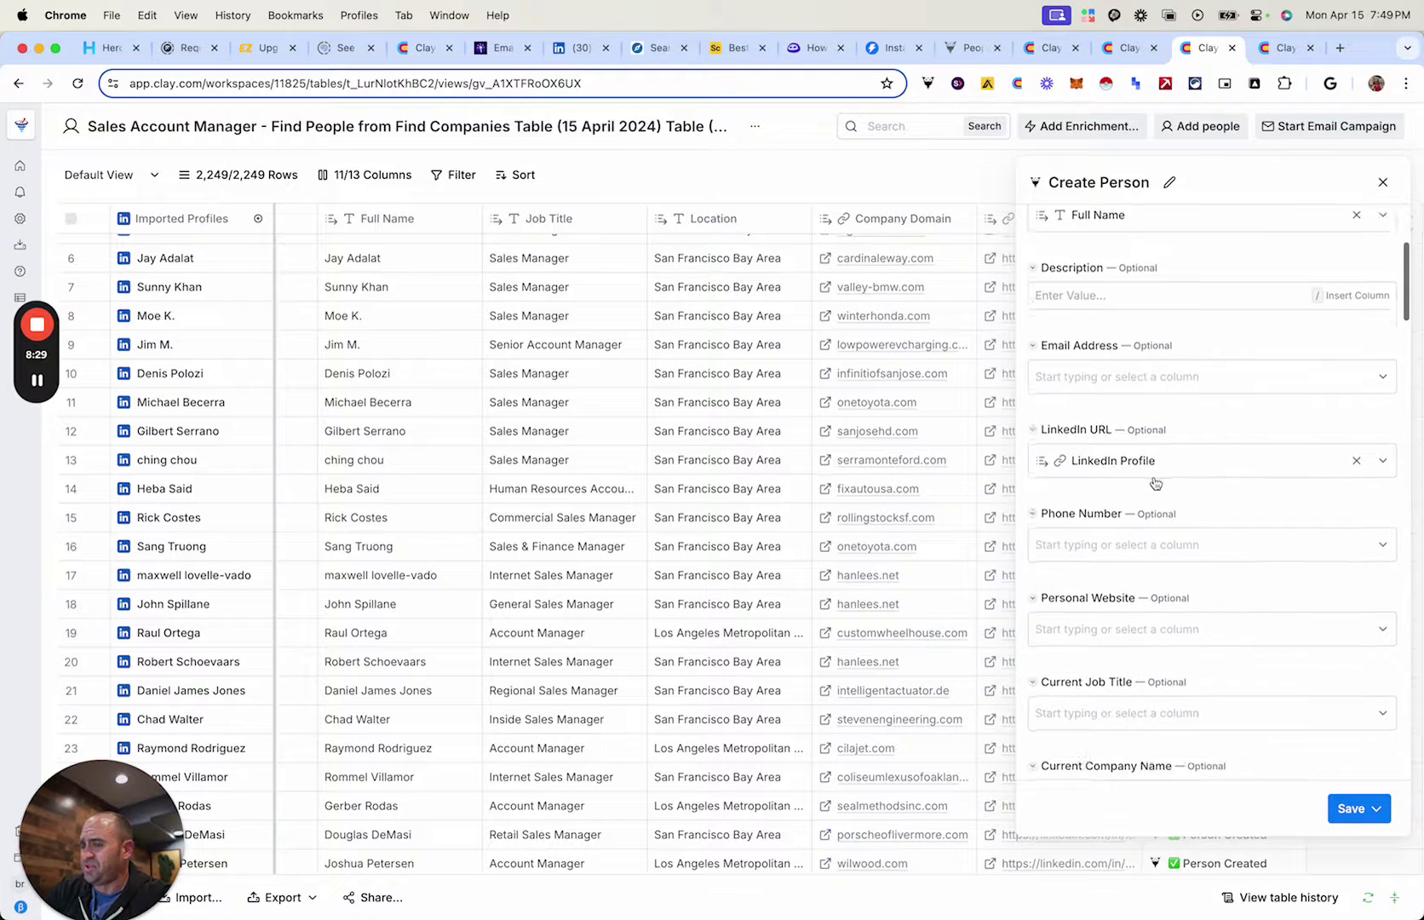
scroll(1155, 483, down, 14)
scroll(1155, 483, up, 12)
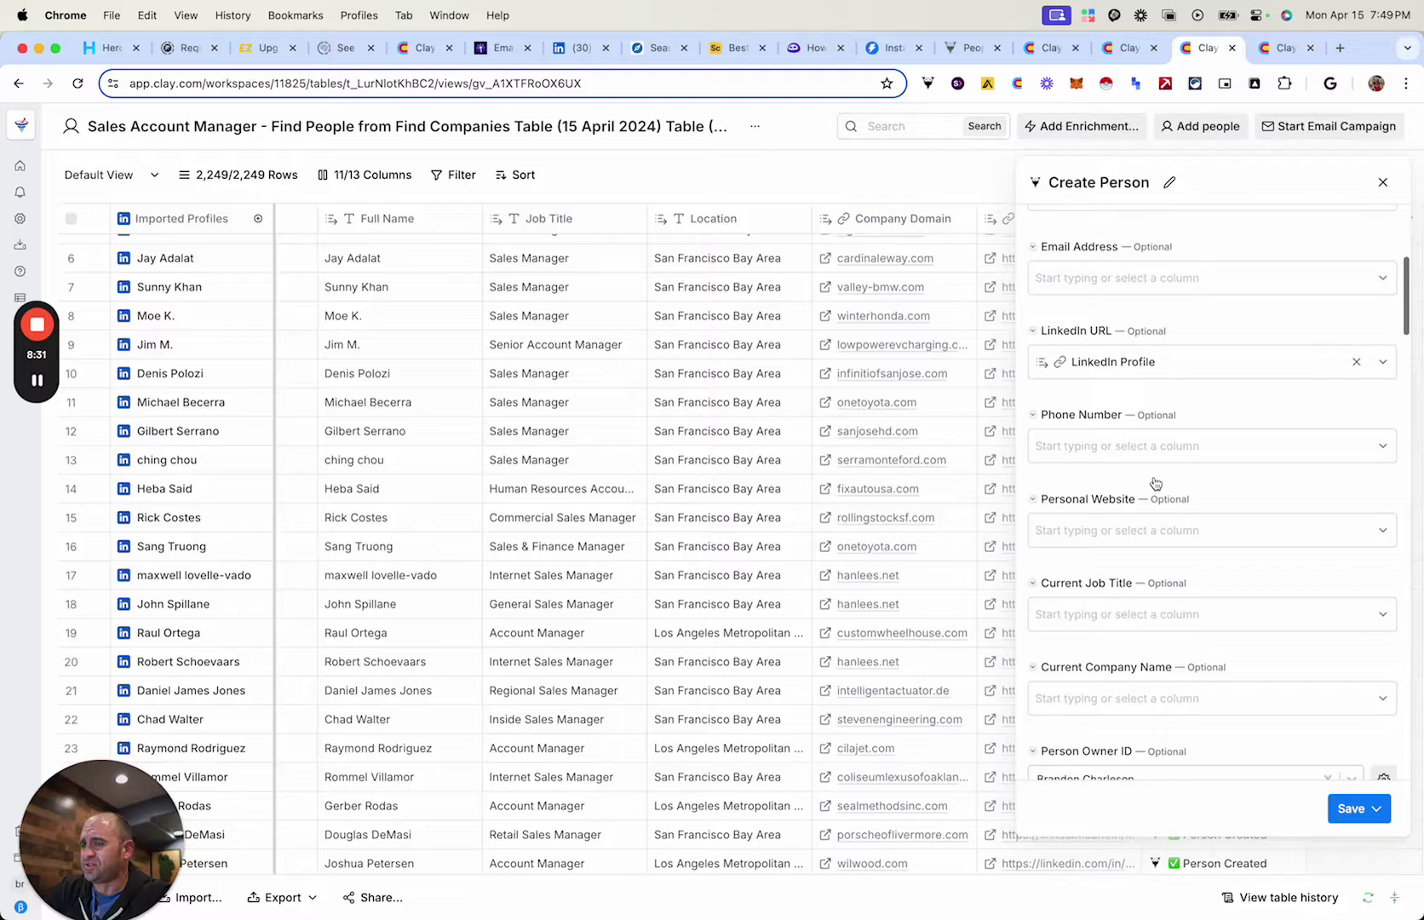
scroll(1154, 483, up, 3)
mouse_move(1129, 471)
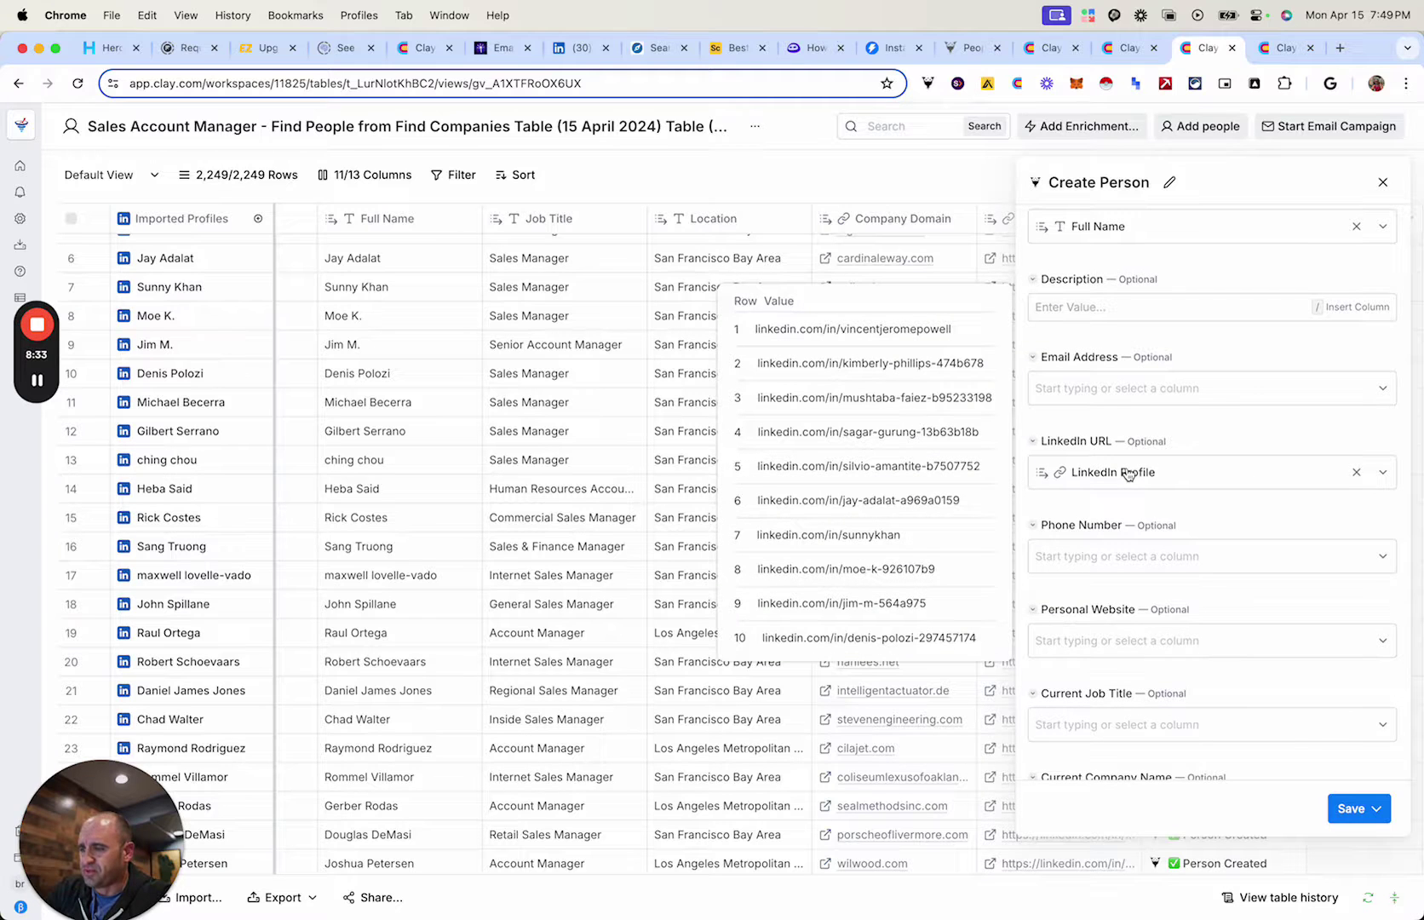
scroll(1173, 502, down, 10)
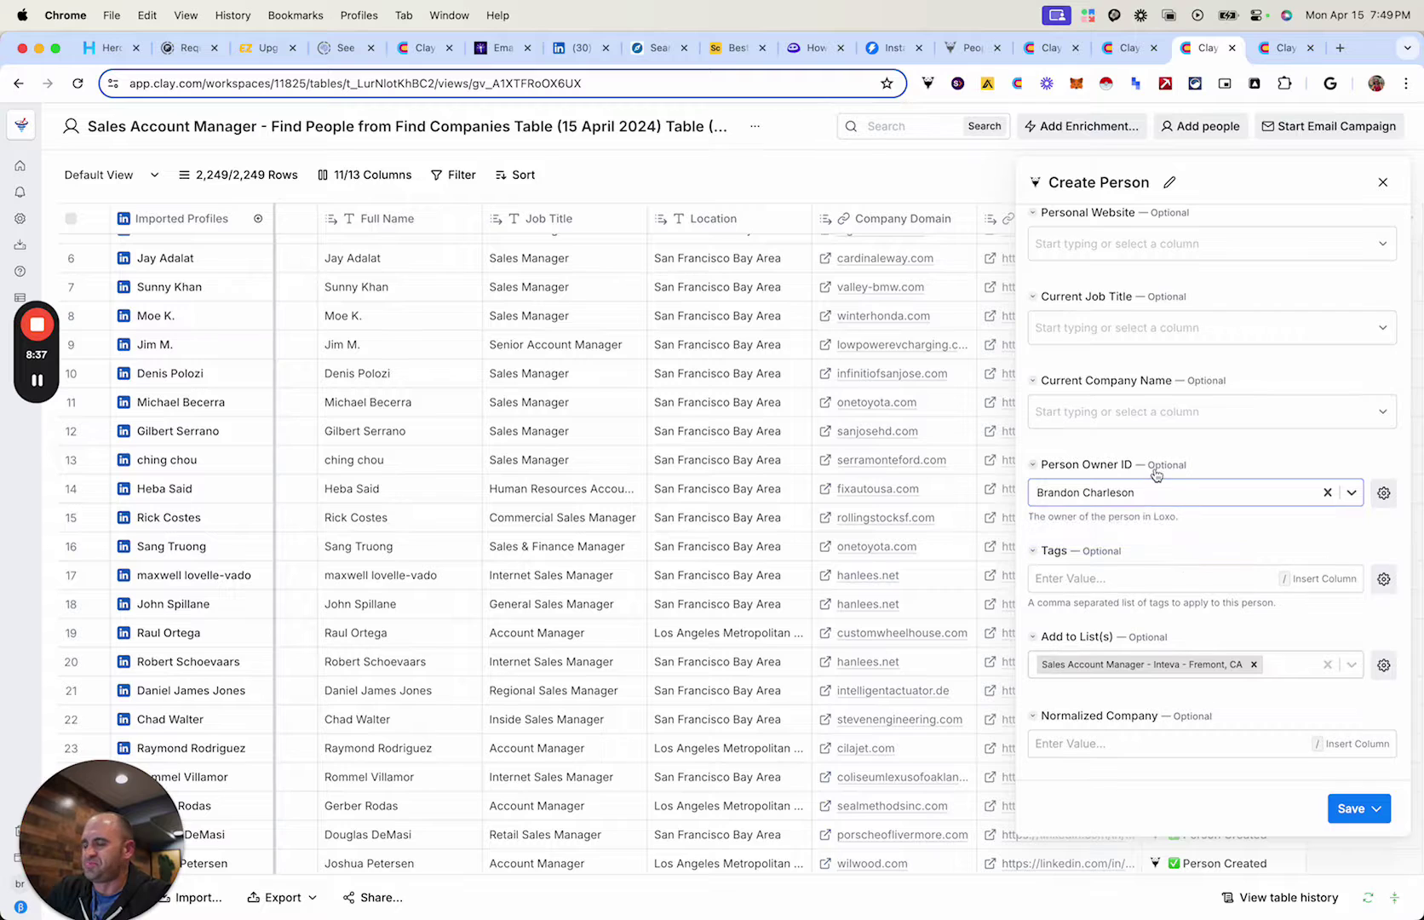
scroll(1150, 468, down, 4)
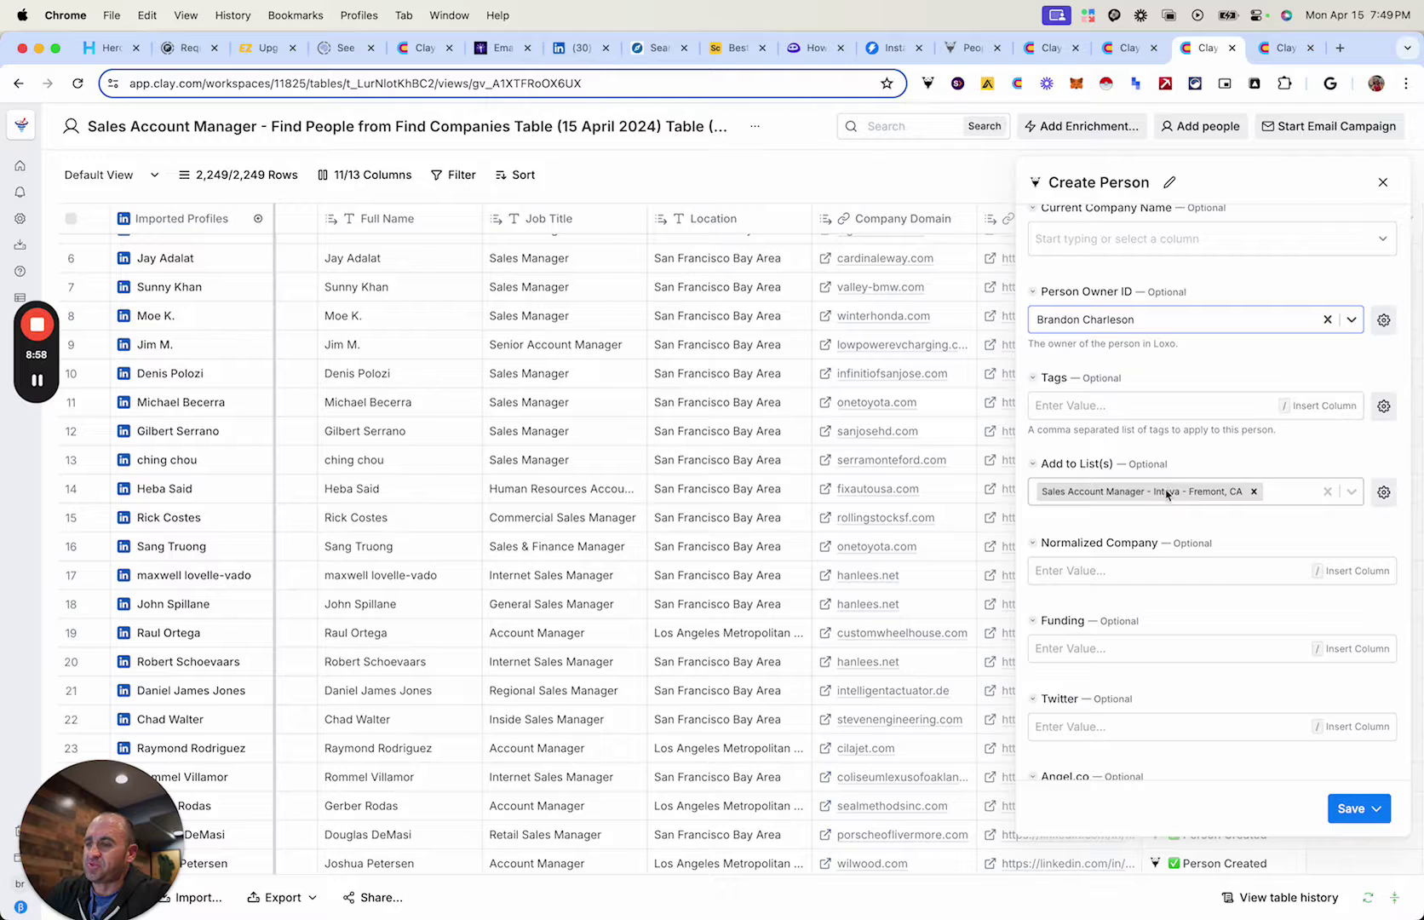
scroll(1241, 592, down, 3)
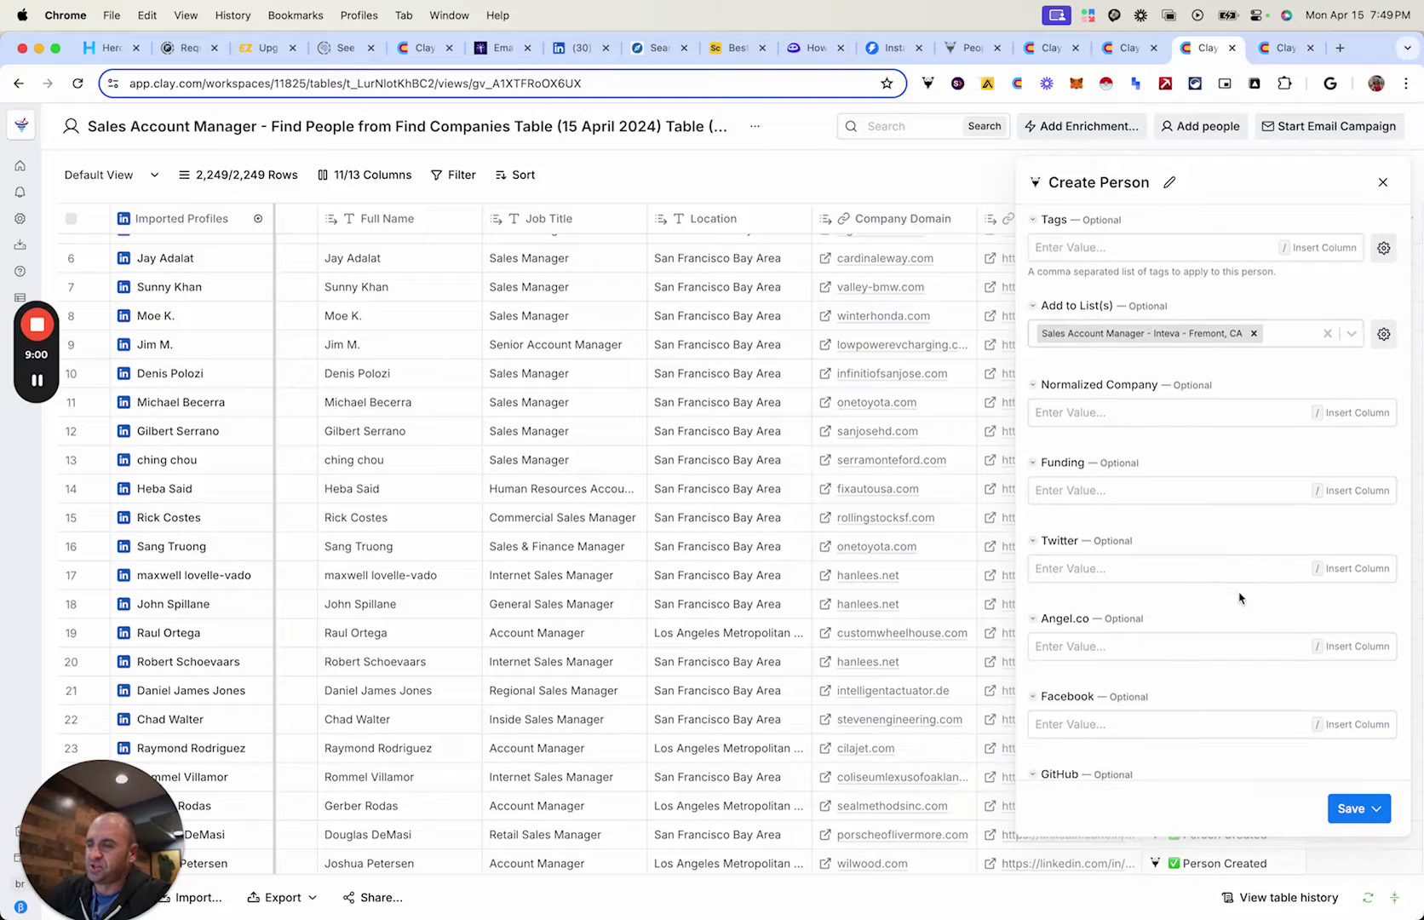
scroll(1192, 499, down, 15)
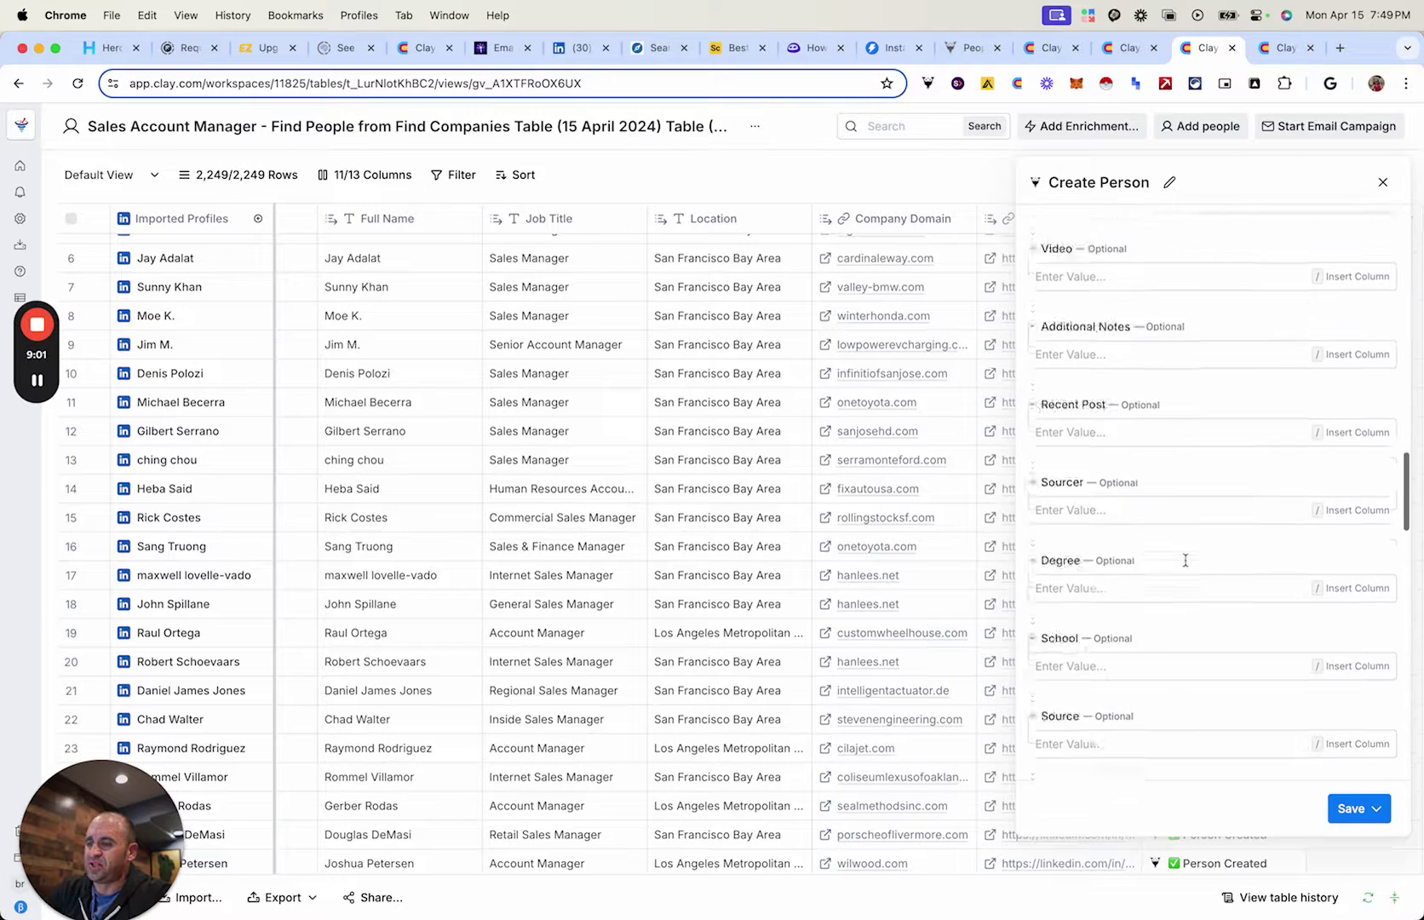
click(1382, 182)
scroll(1290, 430, down, 5)
scroll(1195, 443, down, 5)
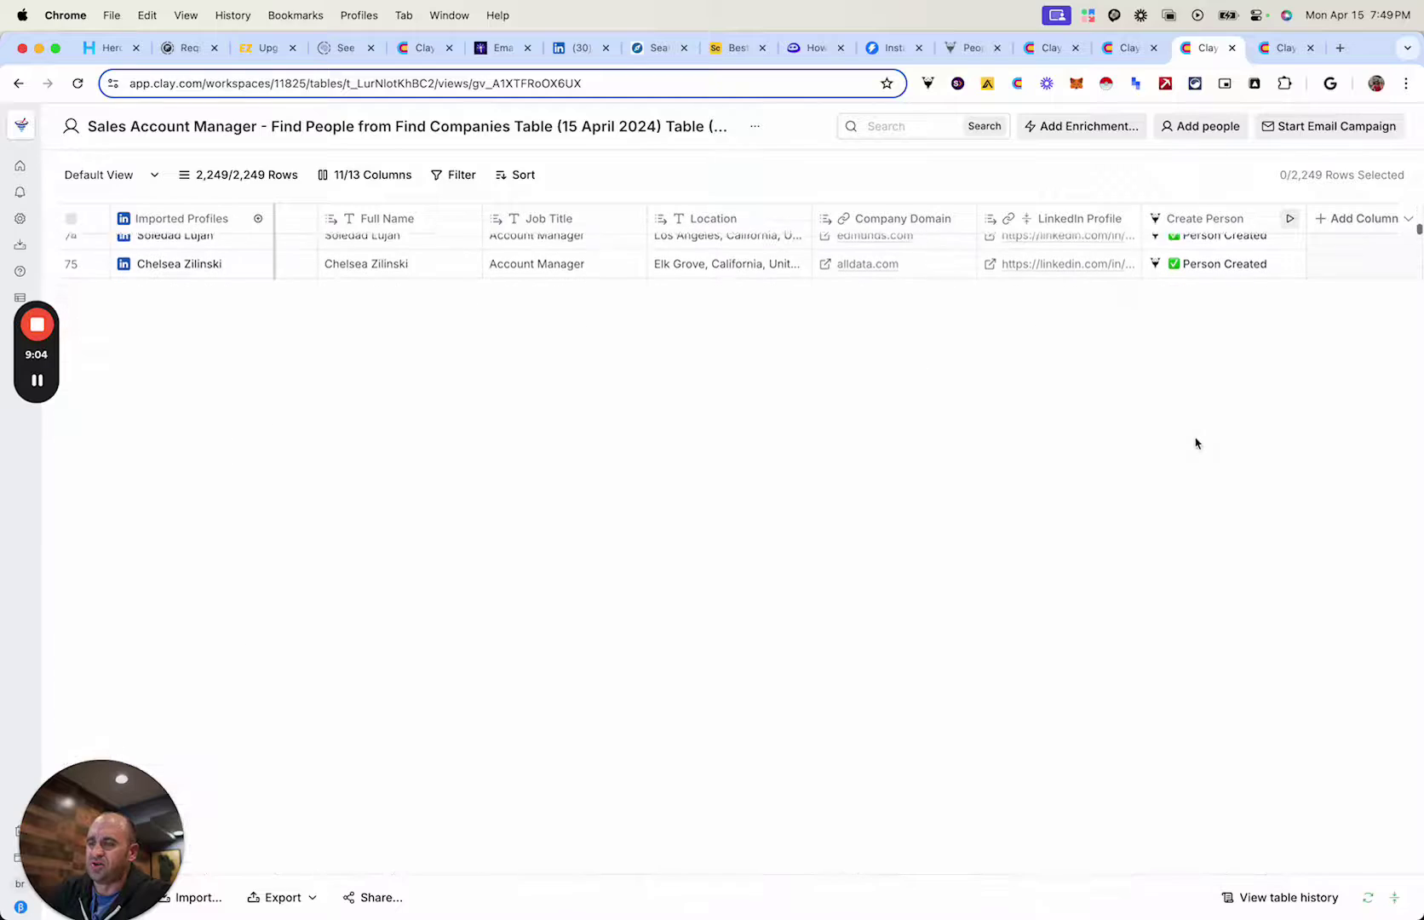
click(986, 48)
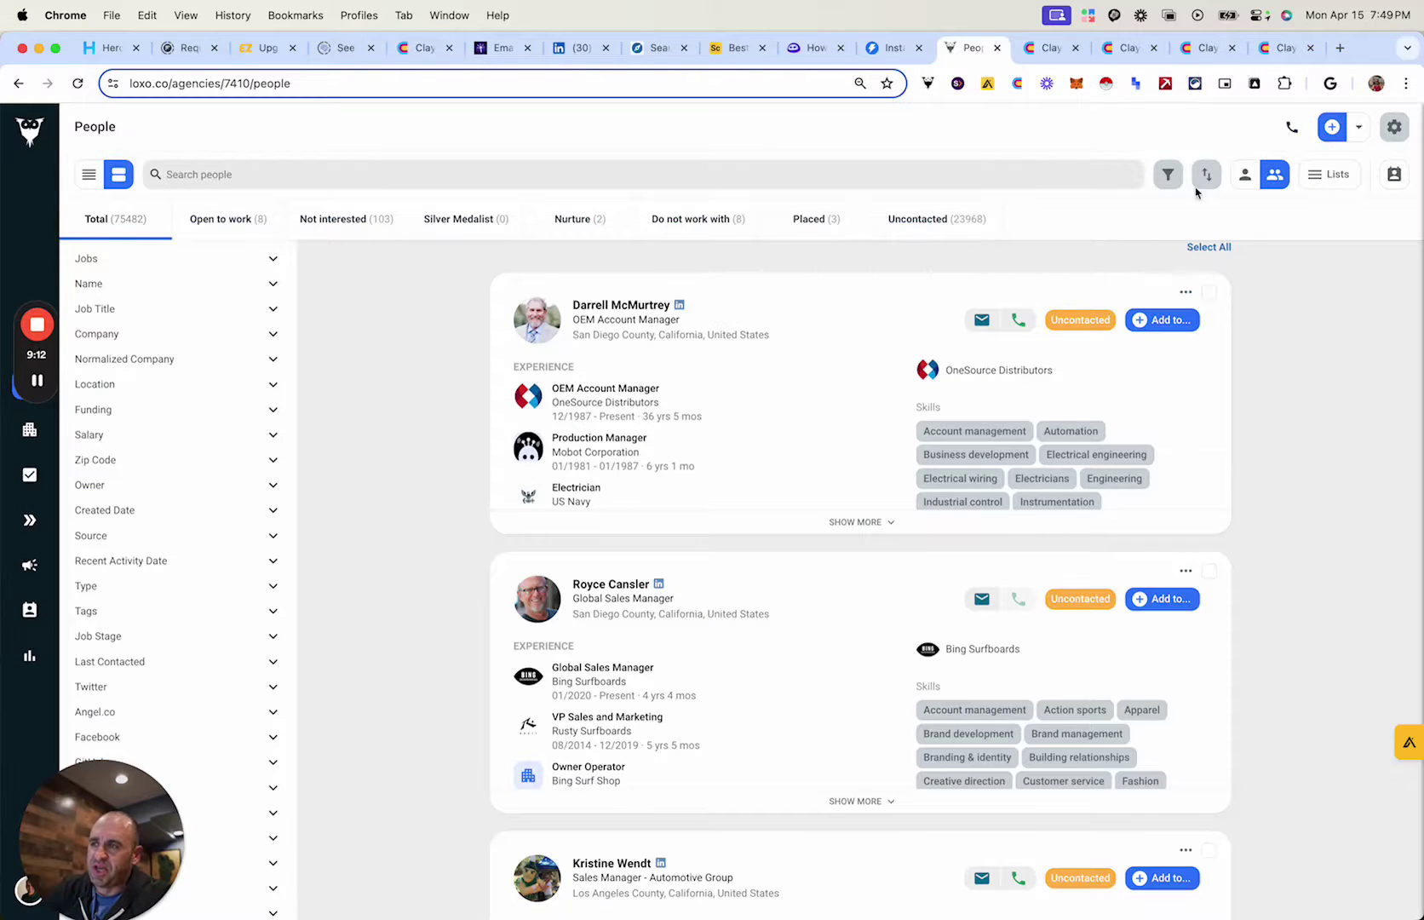
click(1201, 48)
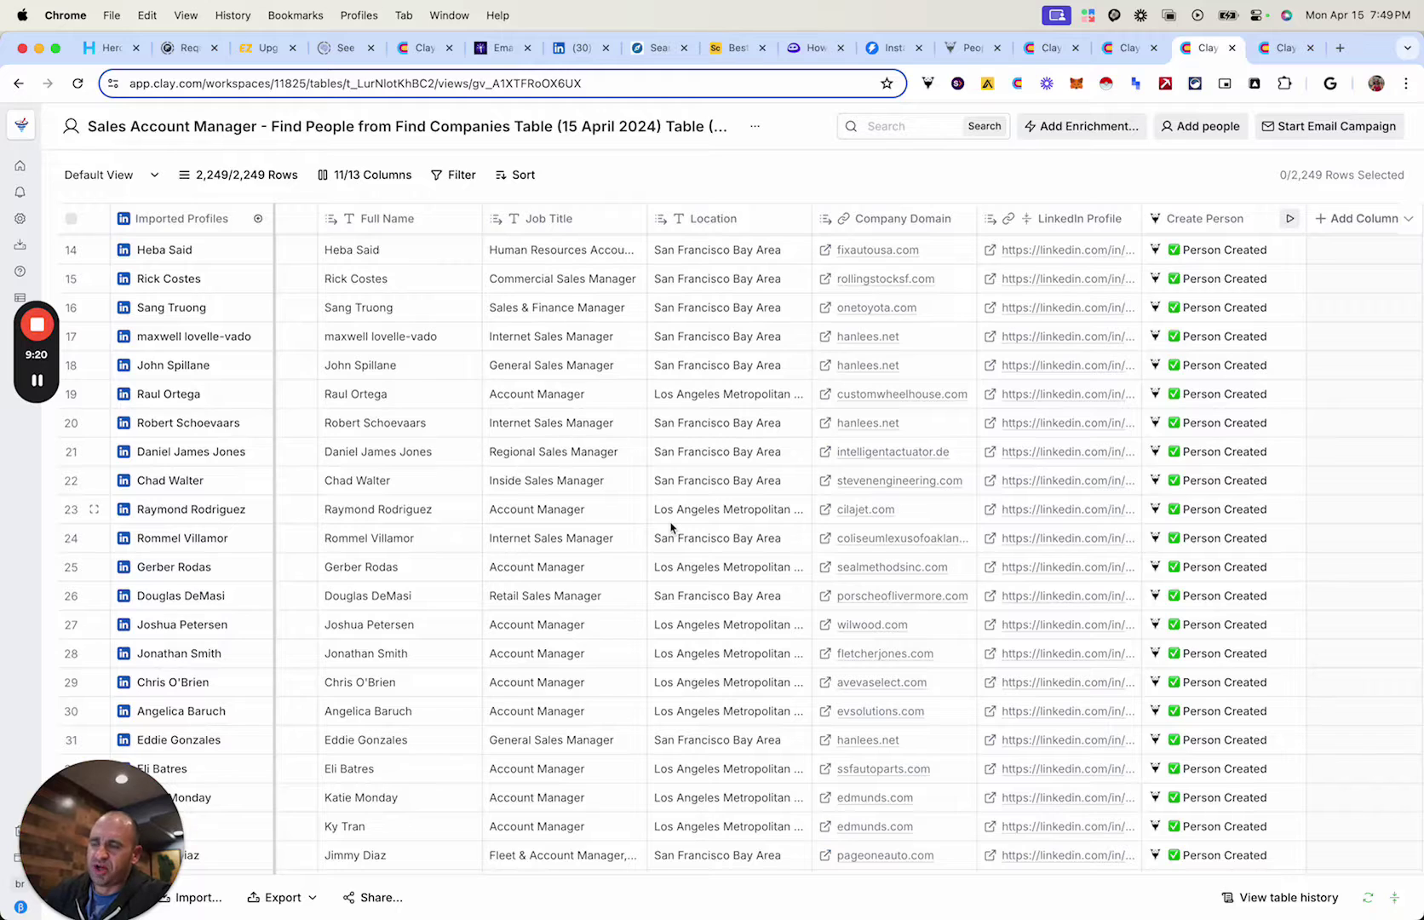
In Loxo People, tick and untick the first two pushed candidate cards to confirm they arrived
click(968, 53)
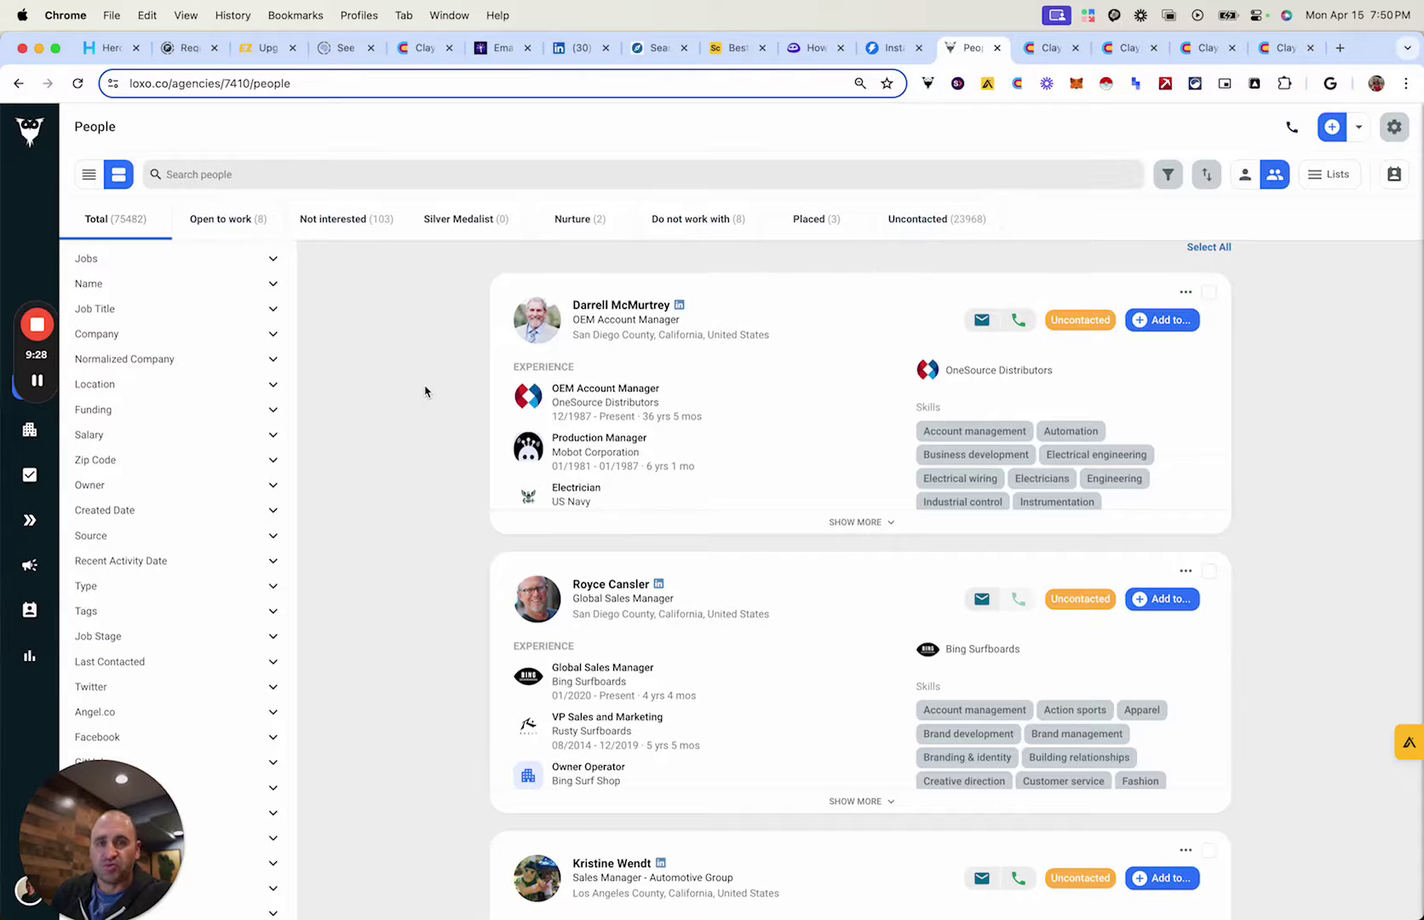
click(1208, 293)
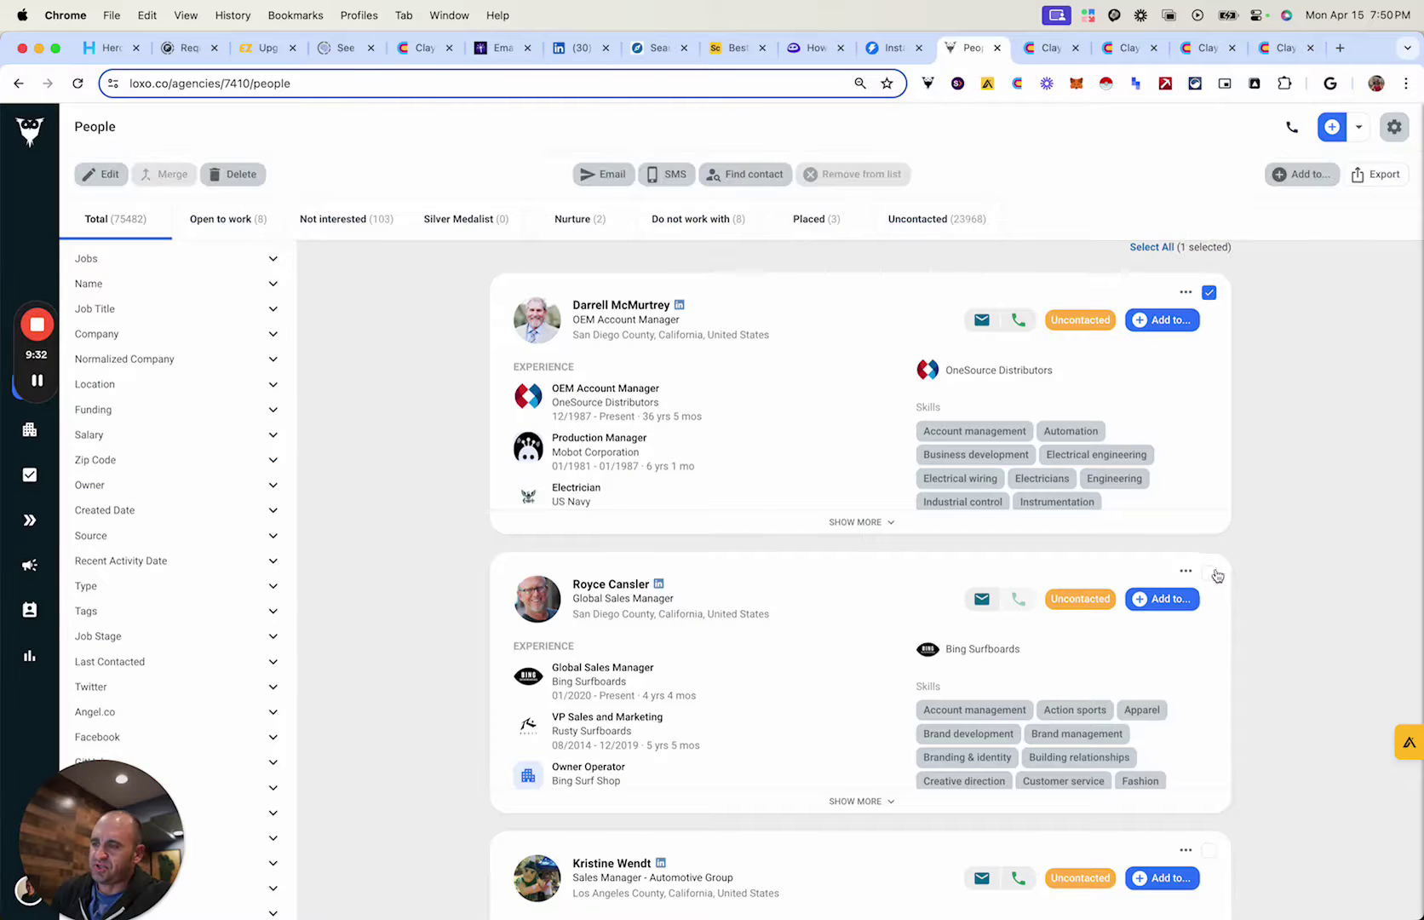
click(1209, 571)
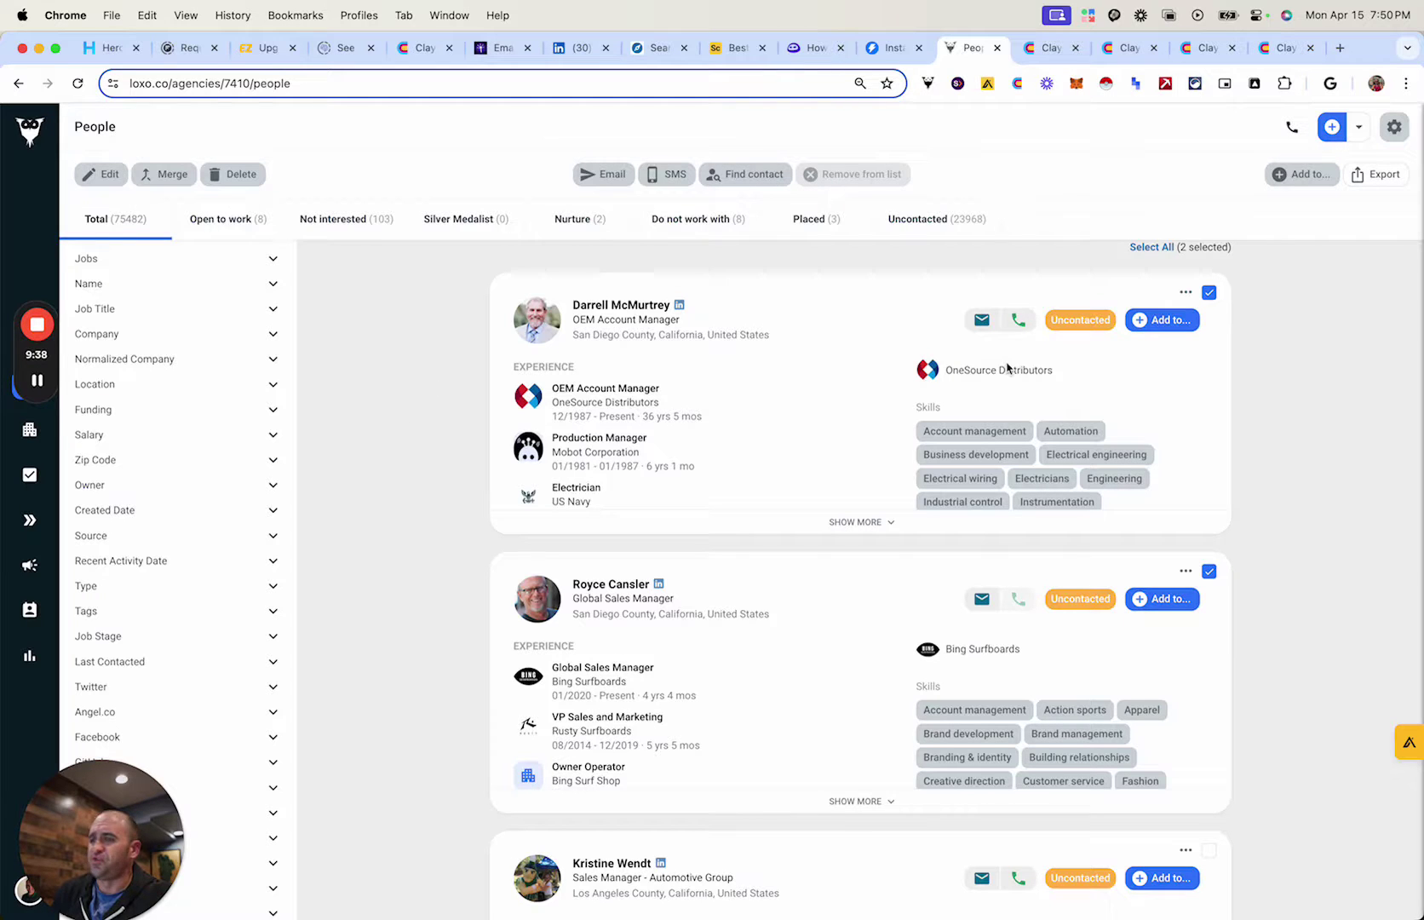
click(1207, 293)
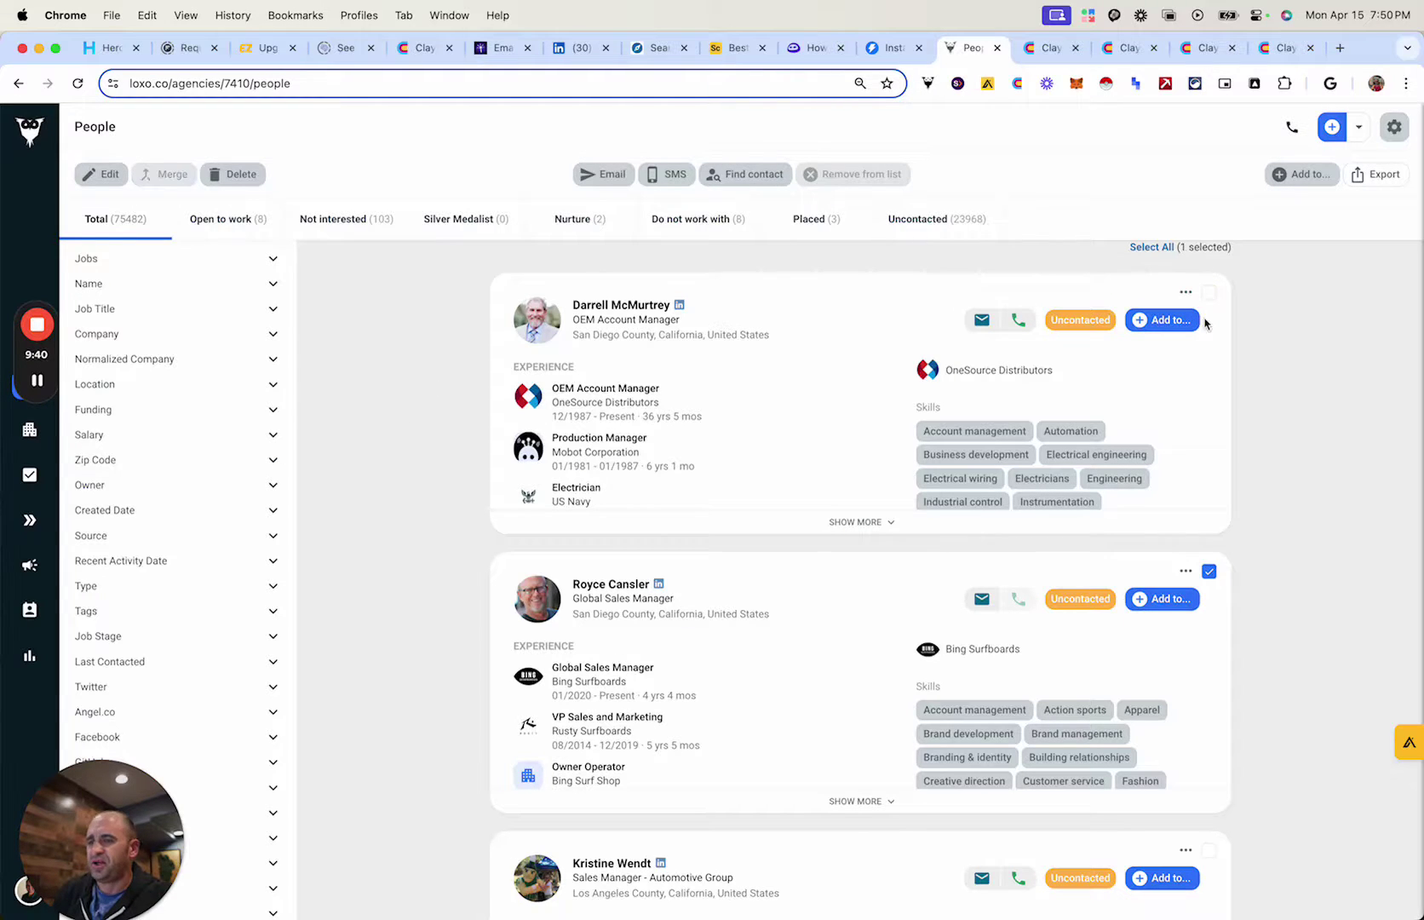
click(1208, 570)
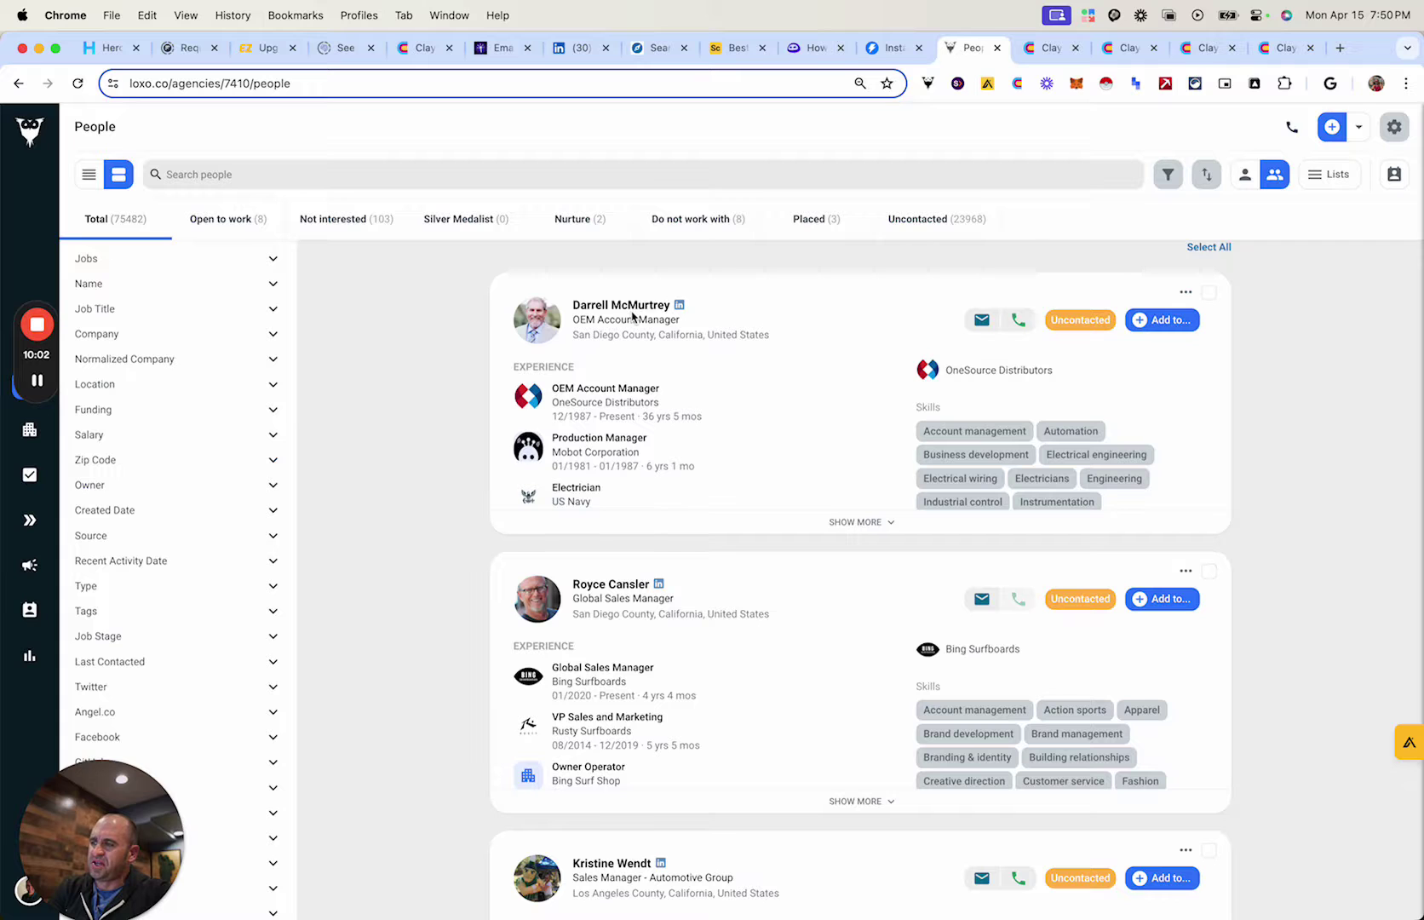
scroll(516, 492, down, 3)
scroll(503, 498, up, 3)
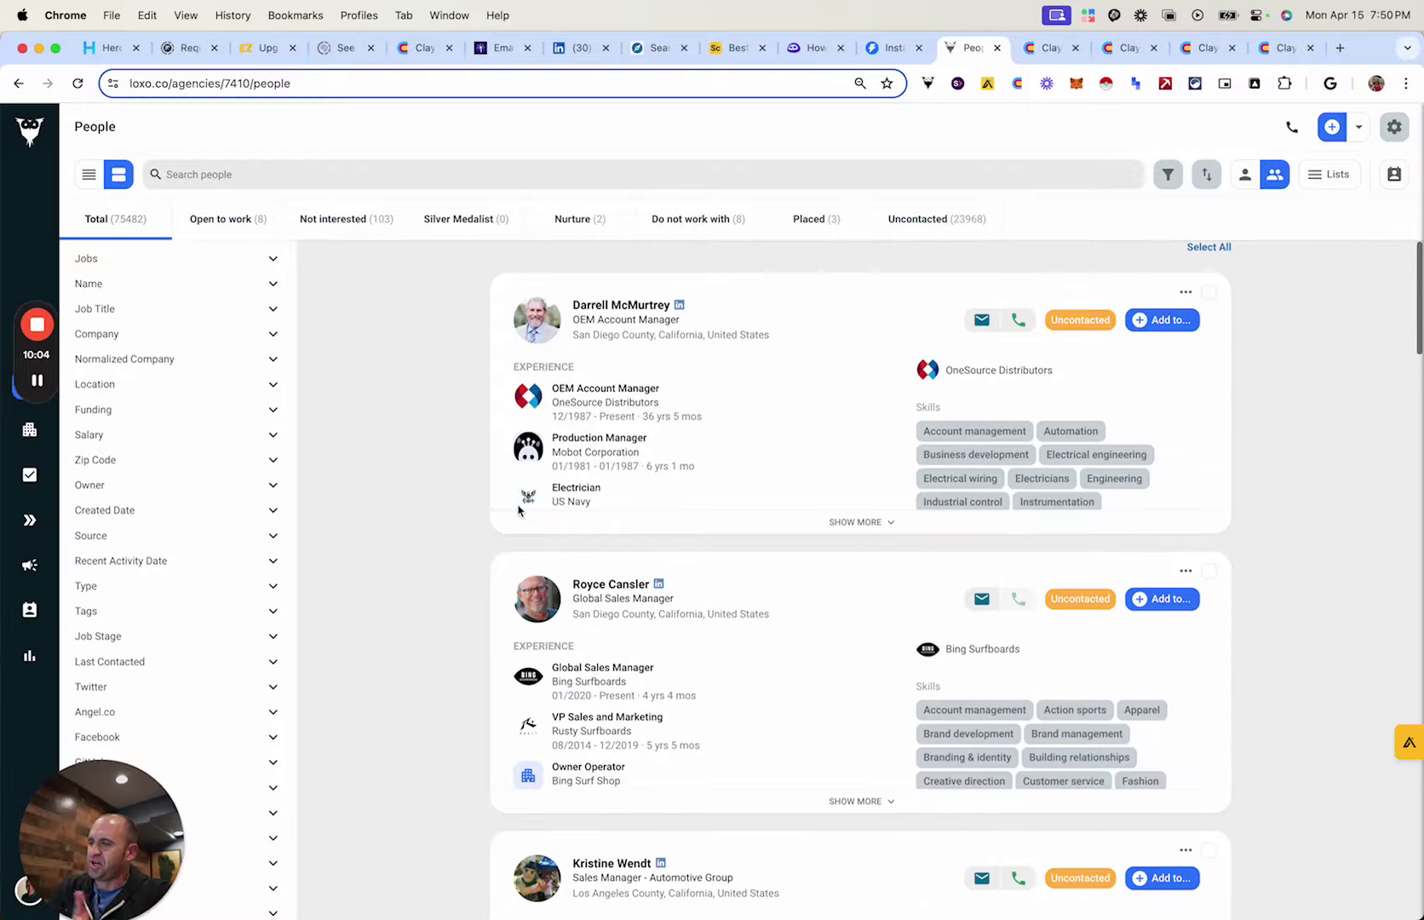
Go to My Workspace and start a new table from the Create new menu
click(1207, 50)
click(1282, 49)
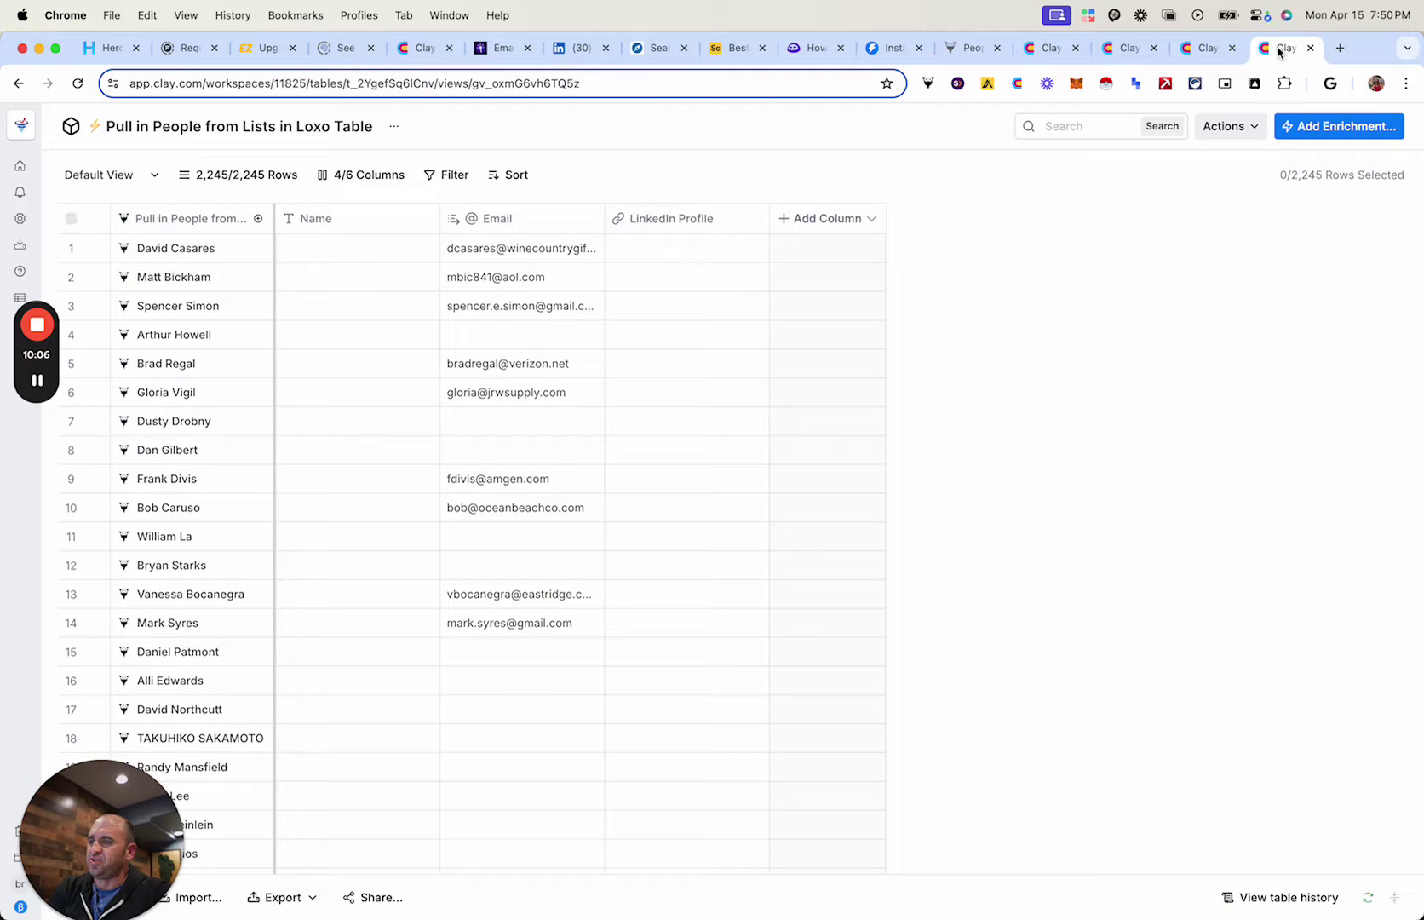
click(1049, 48)
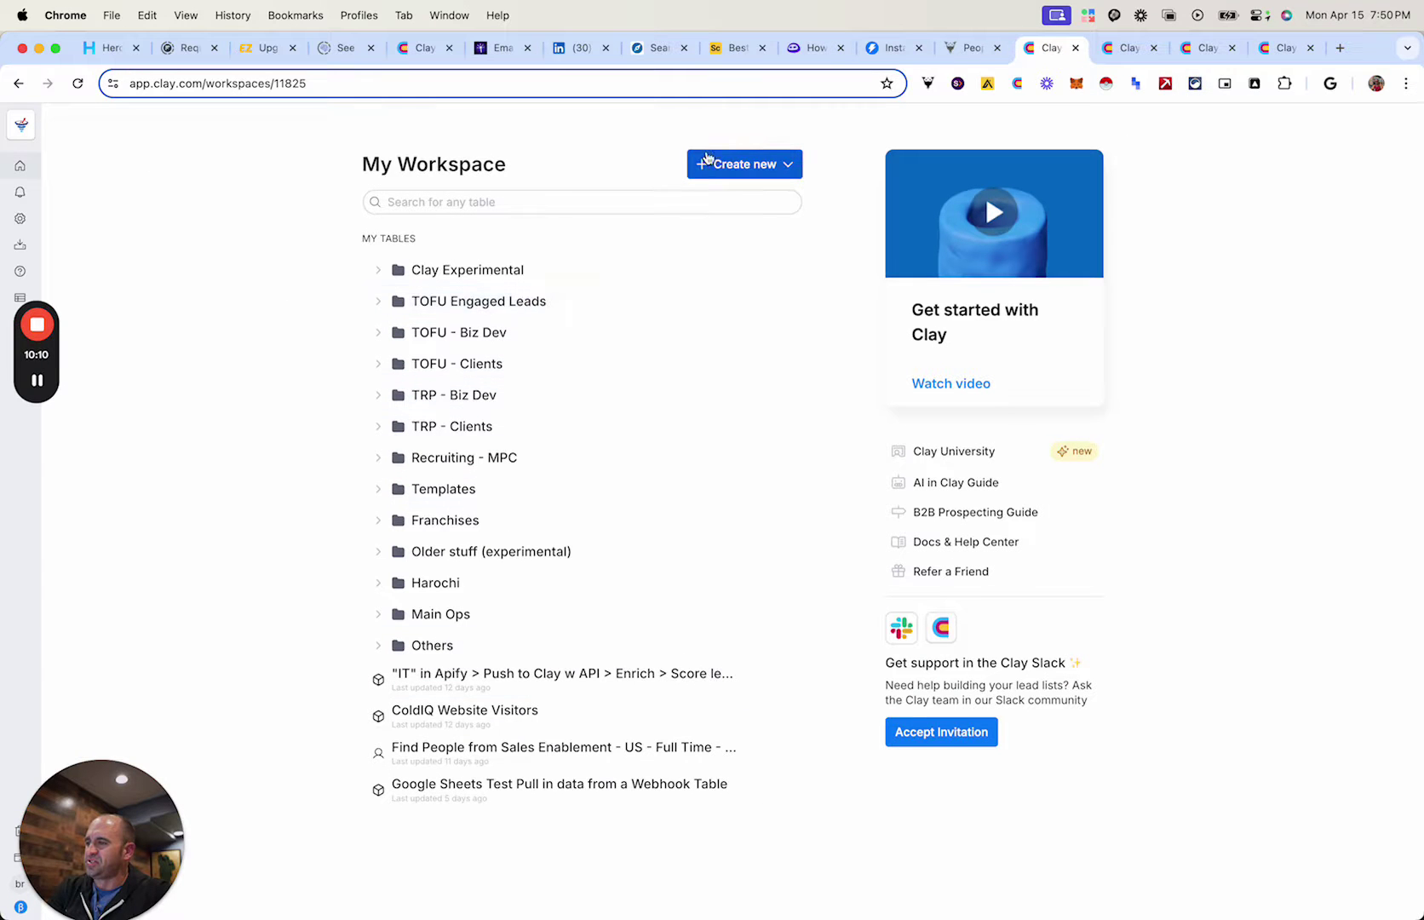
click(722, 166)
click(715, 237)
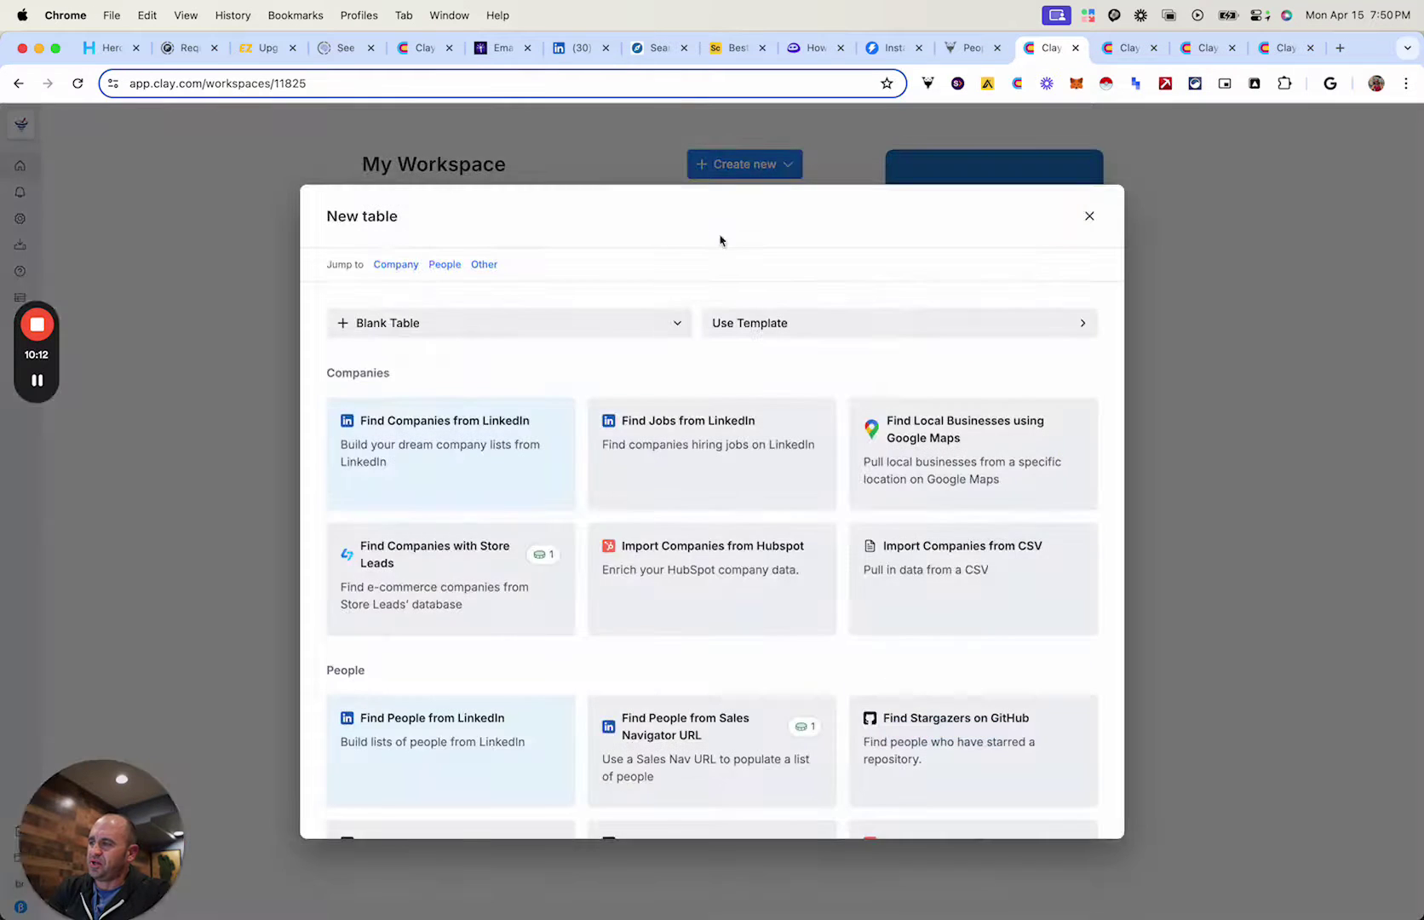
scroll(609, 513, down, 3)
scroll(609, 513, down, 4)
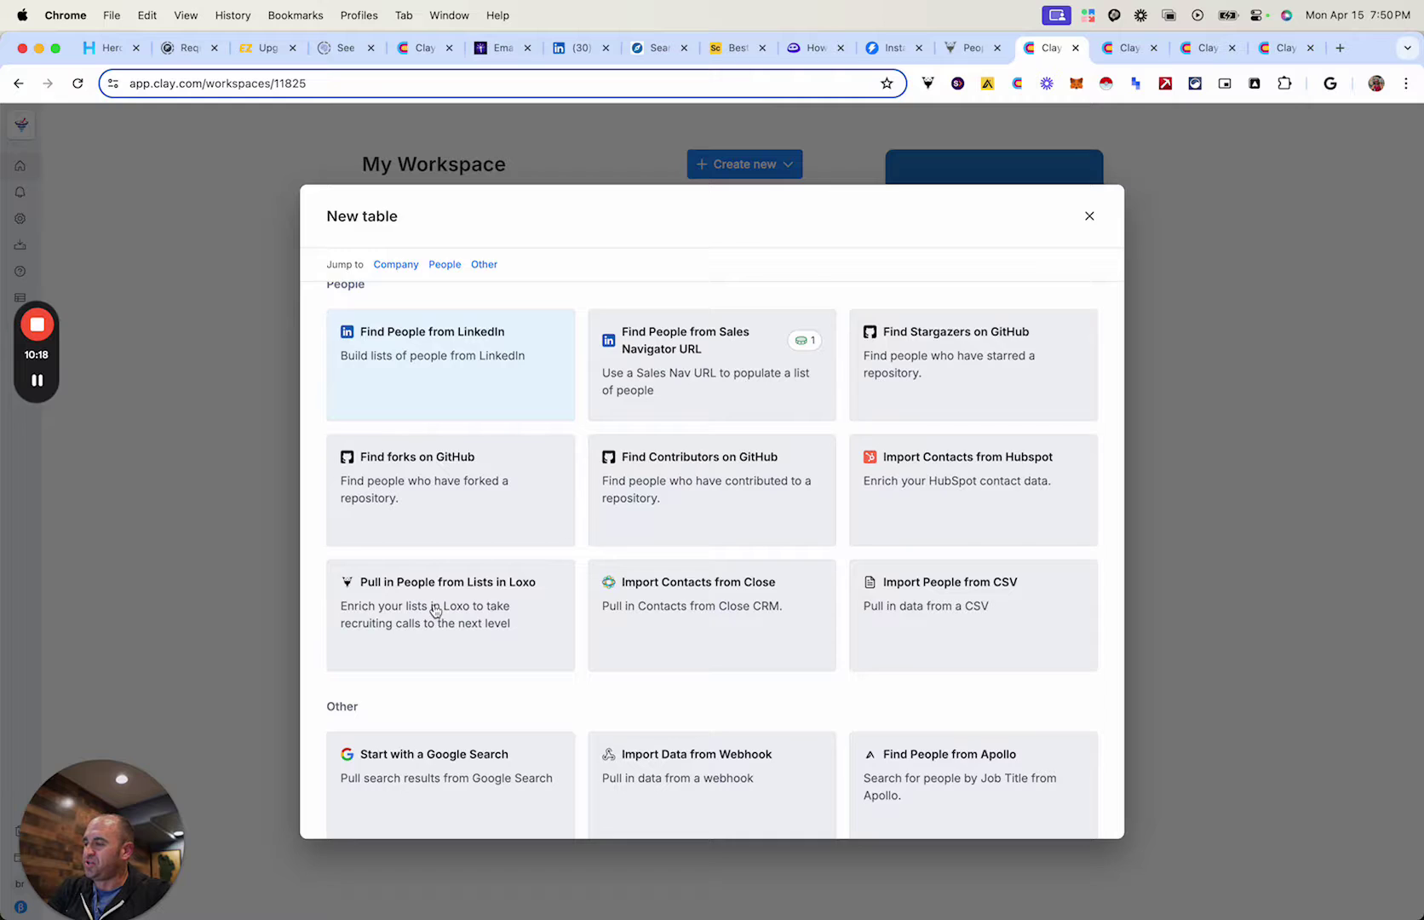
Set up Pull in People from Lists in Loxo with agency slug techrecruiterpro, then discard it
click(435, 610)
click(559, 515)
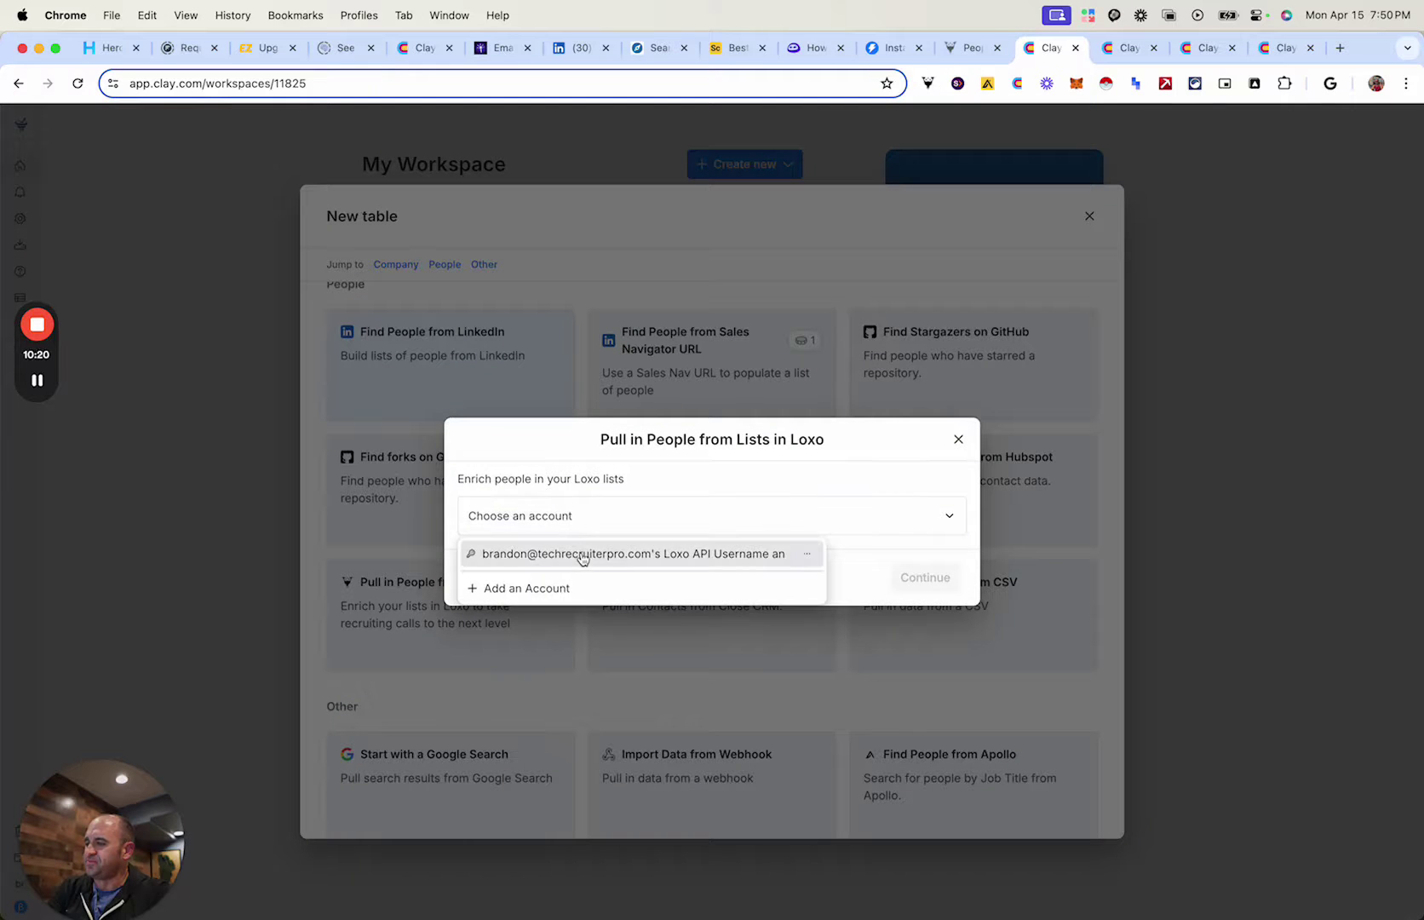
click(583, 554)
click(923, 580)
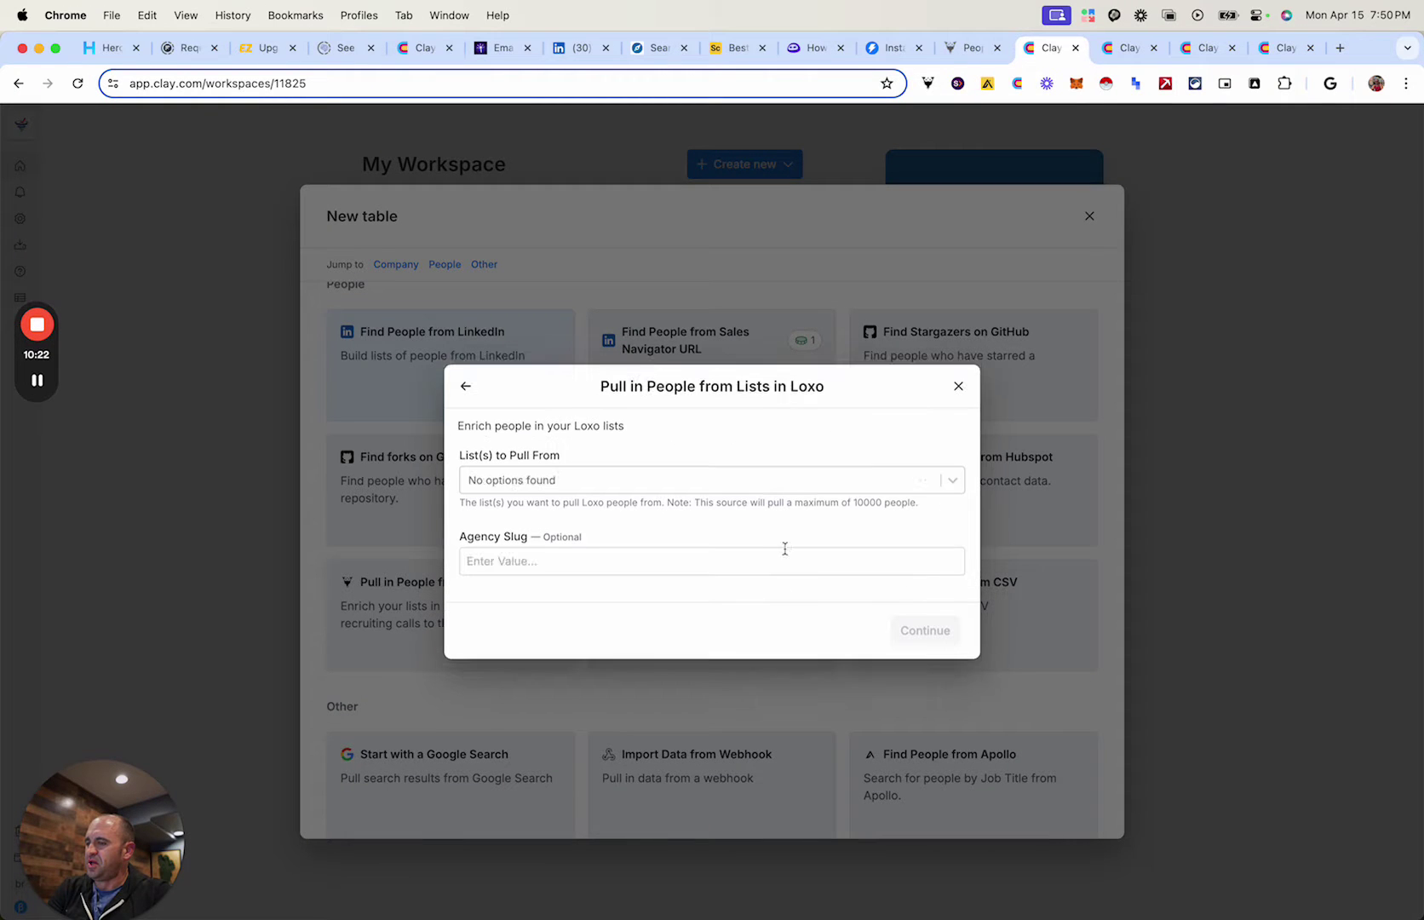
click(759, 562)
text(teh)
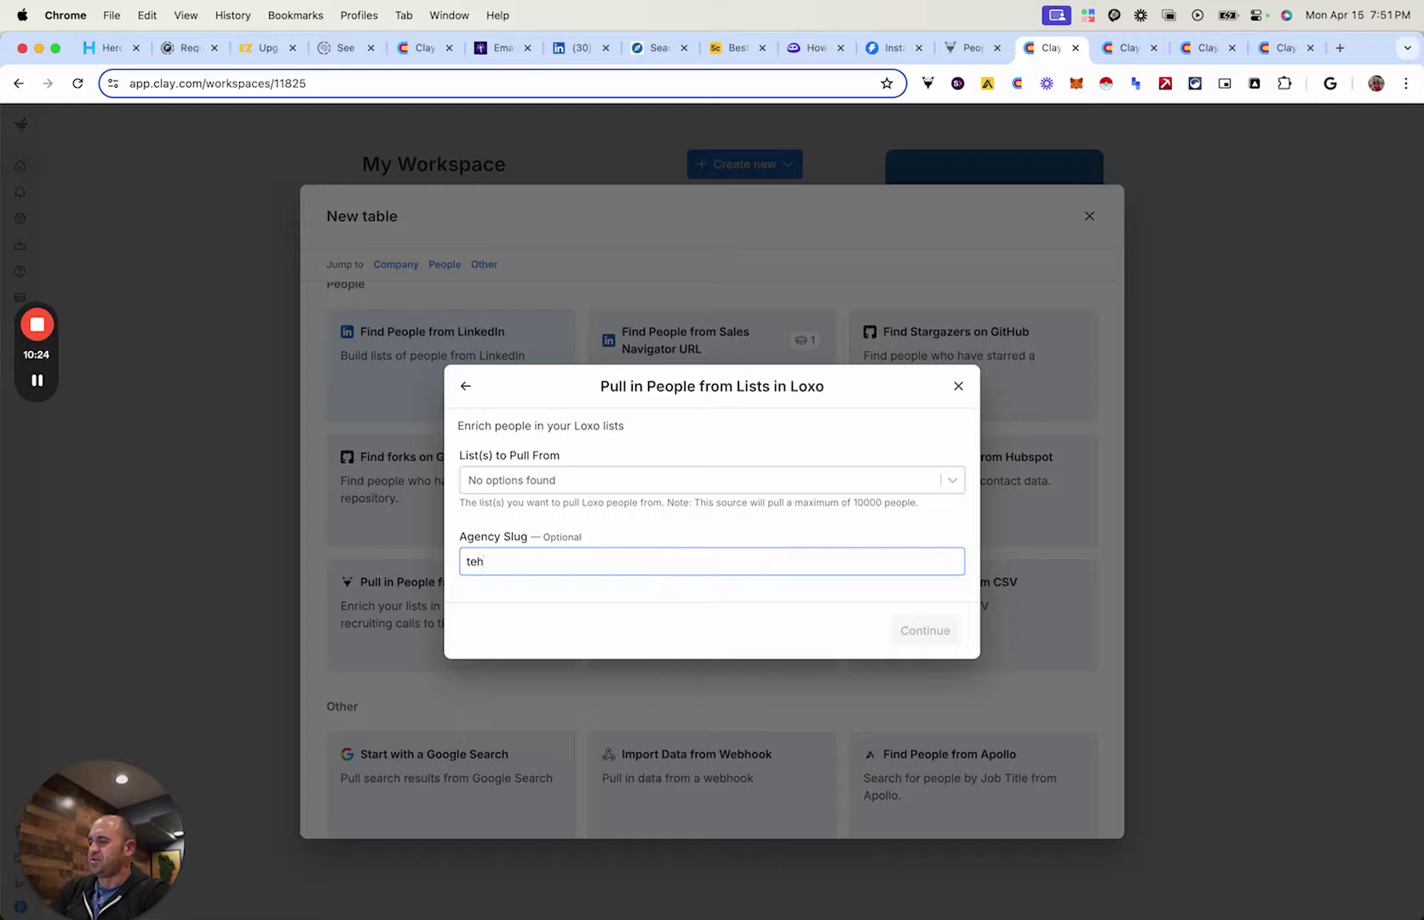
key(BackSpace)
text(chrecruiterpro)
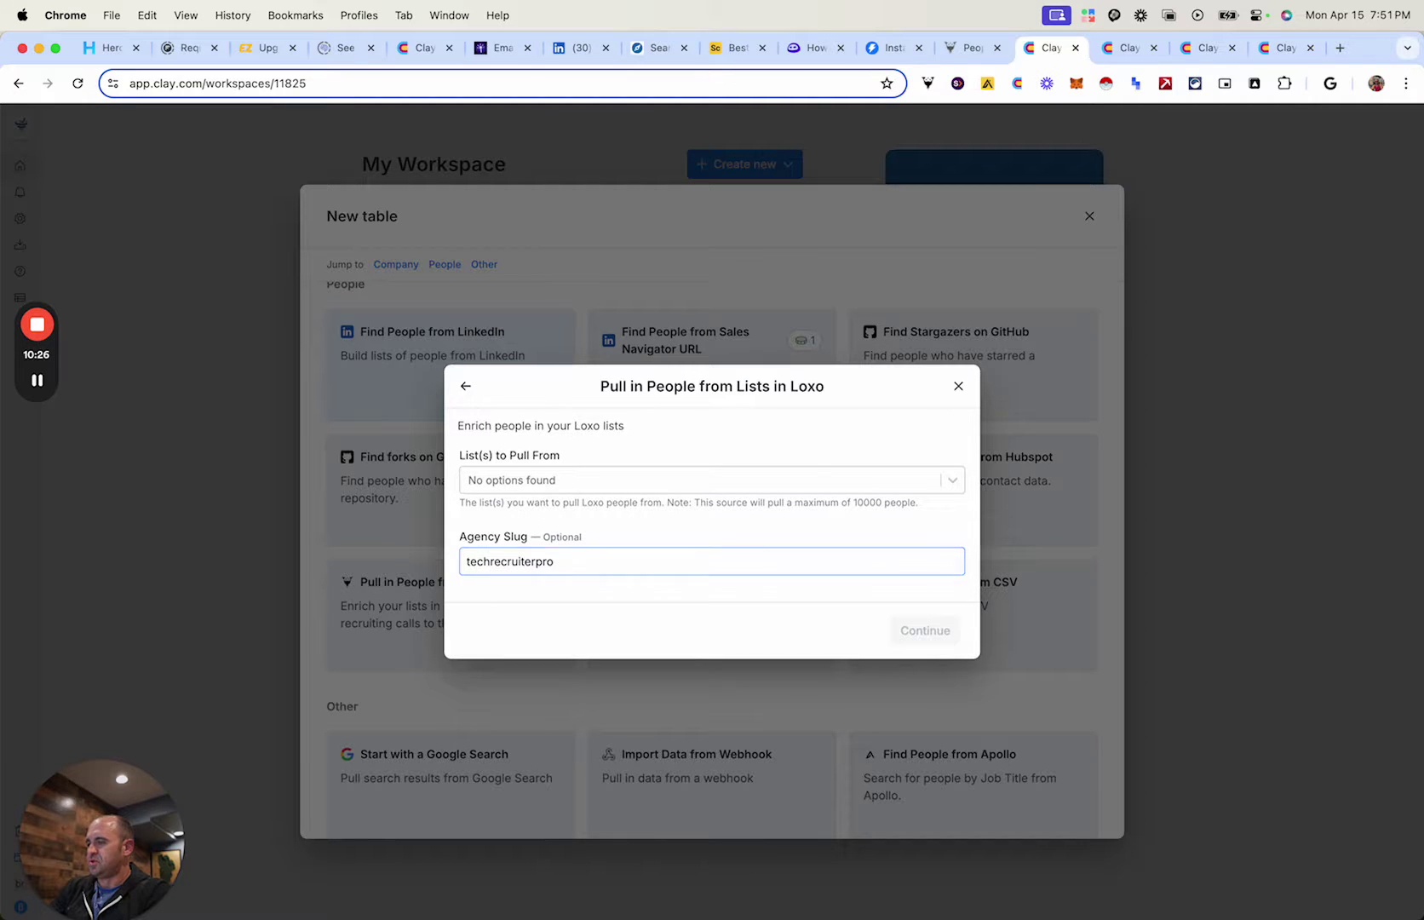
click(811, 487)
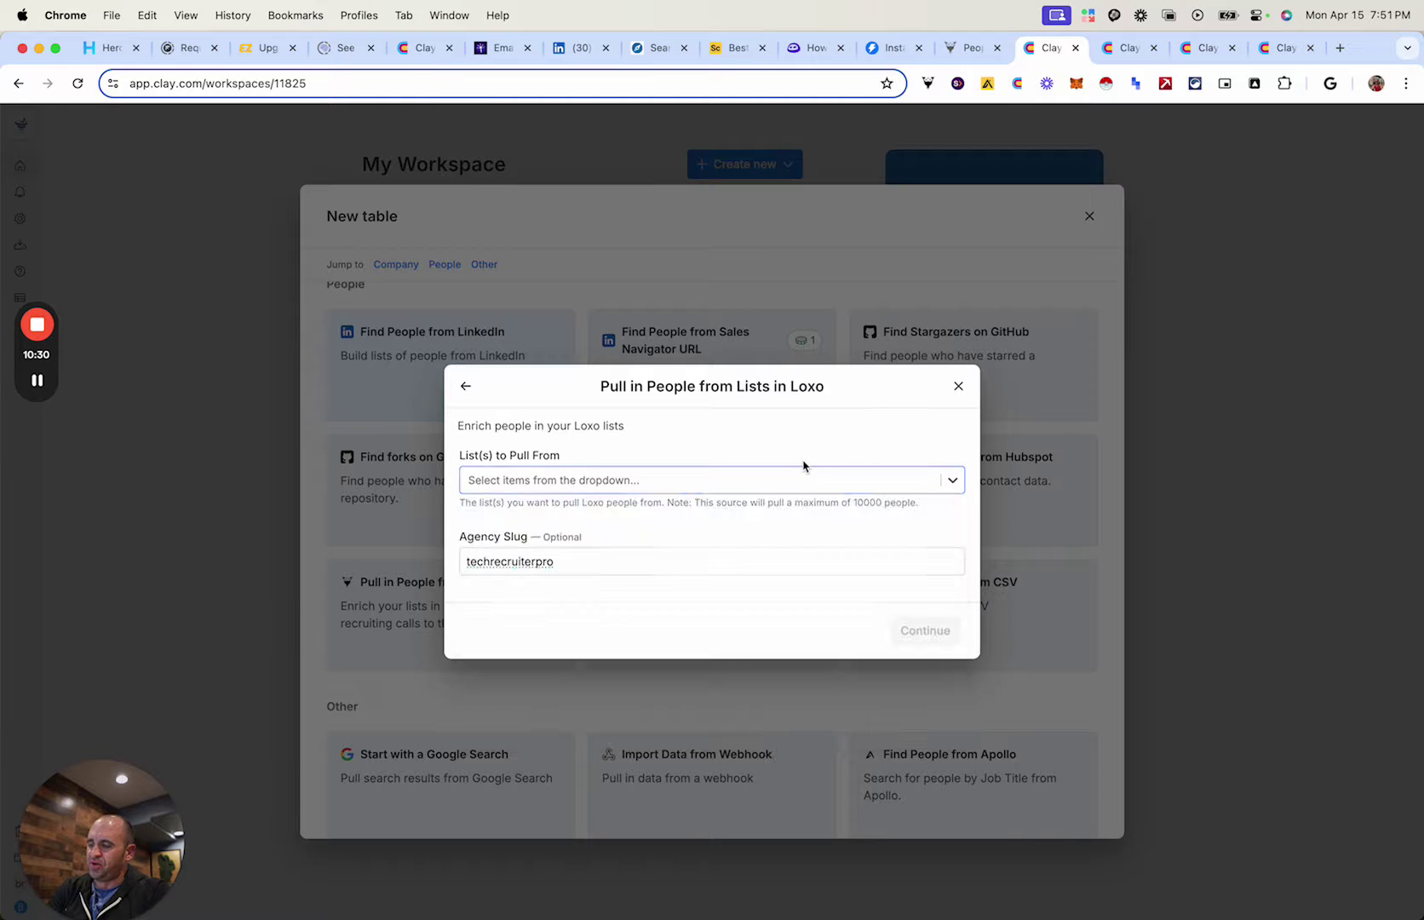
click(958, 385)
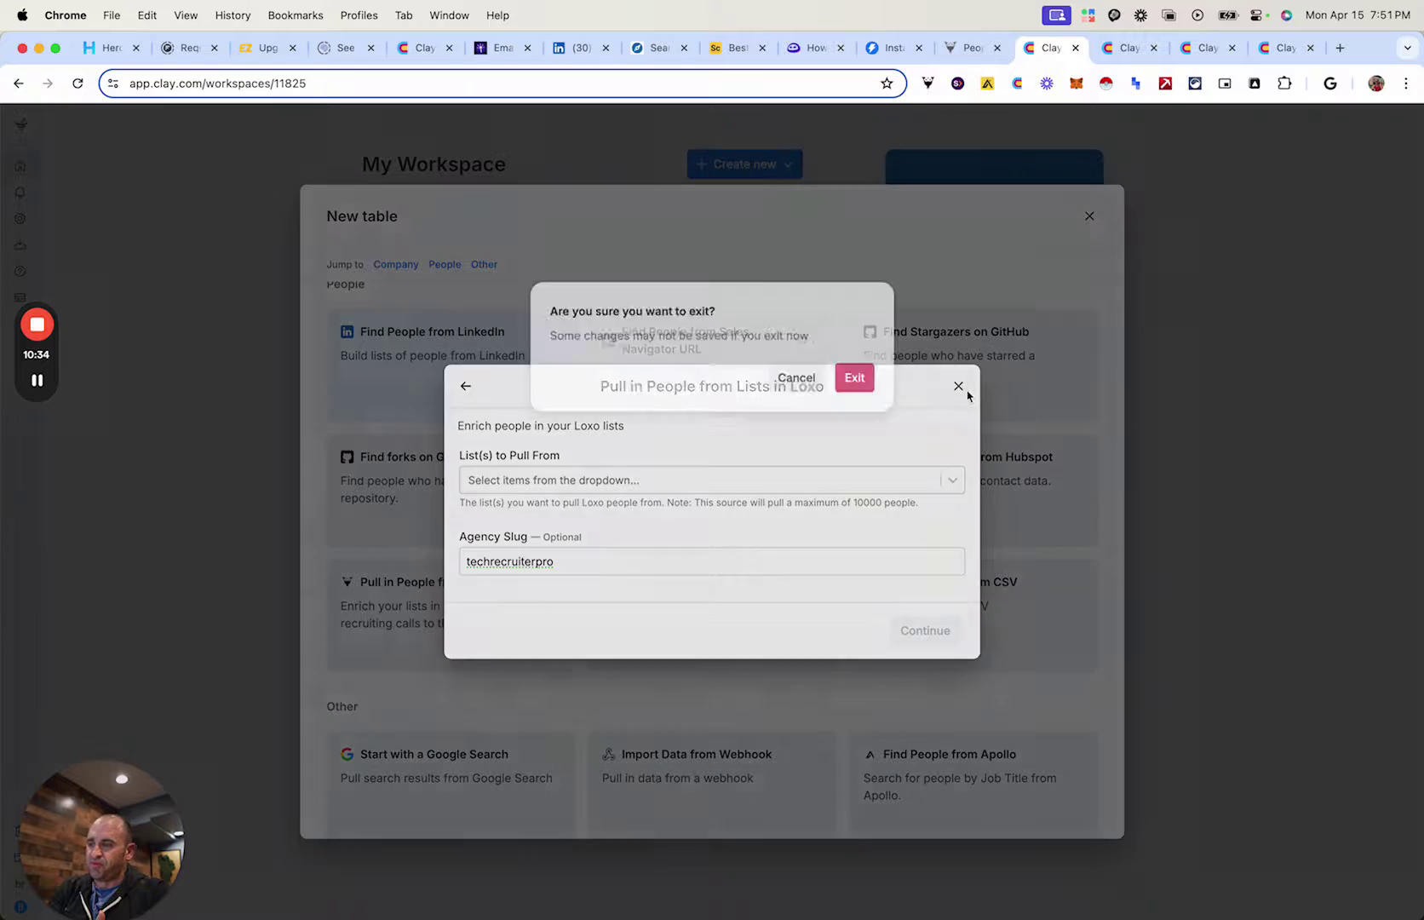
click(854, 379)
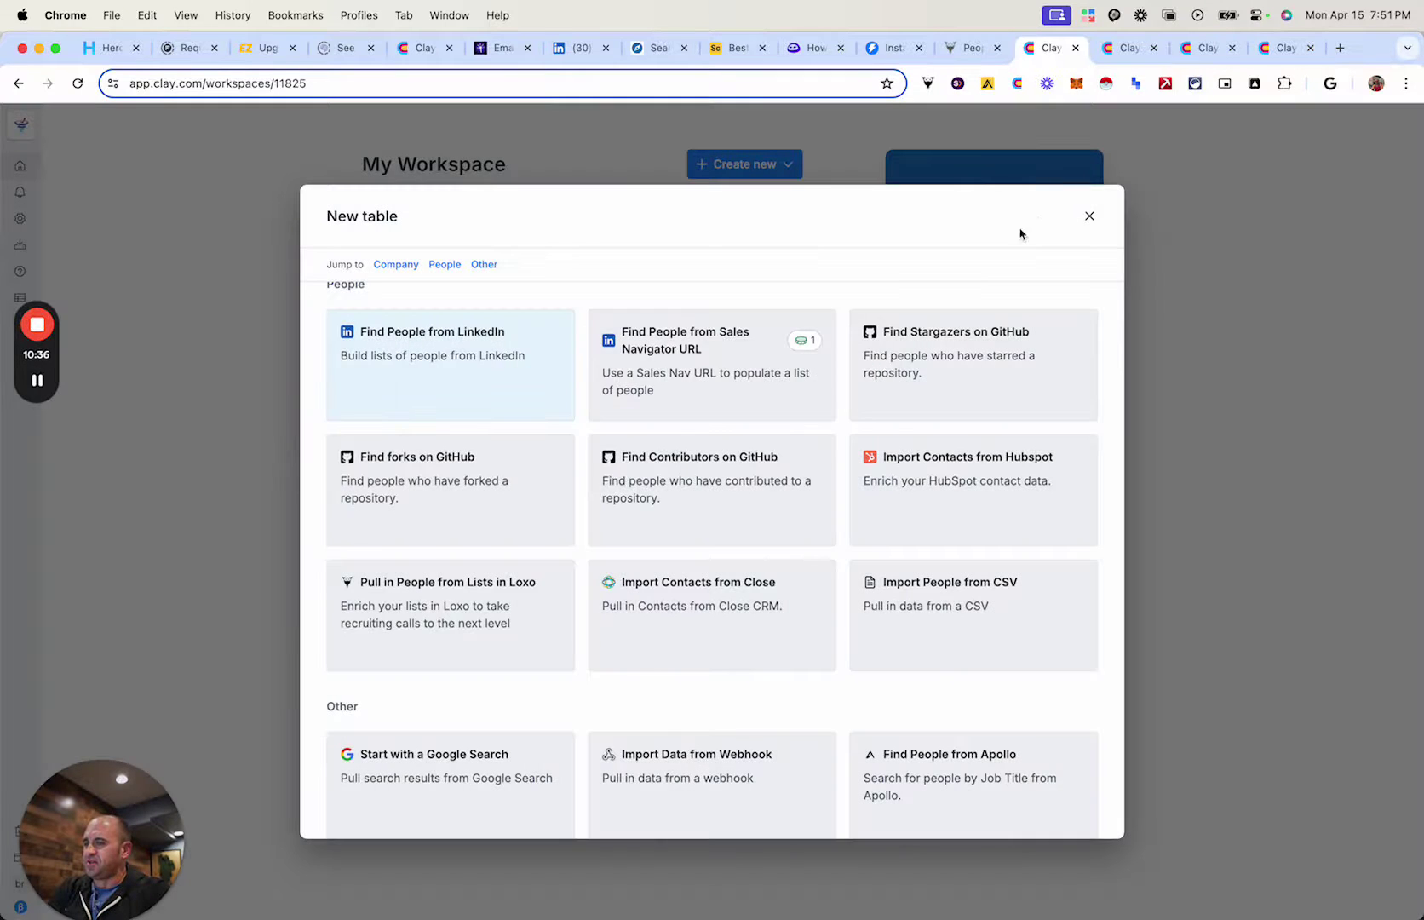
Dismiss the new-table template picker and return to the Pull in People from Lists in Loxo table
click(1089, 215)
click(1279, 49)
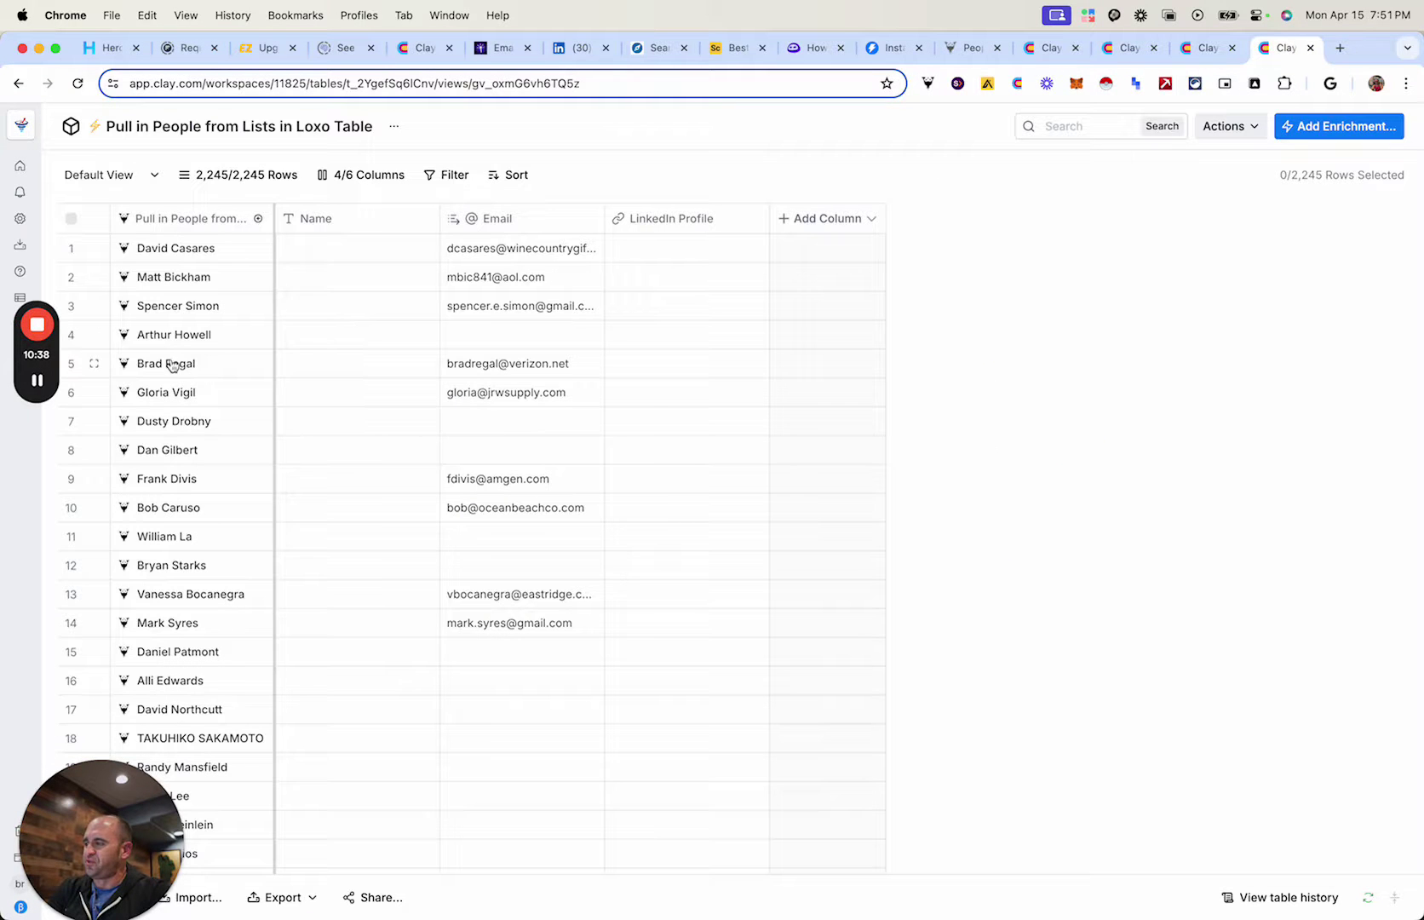
scroll(164, 271, down, 5)
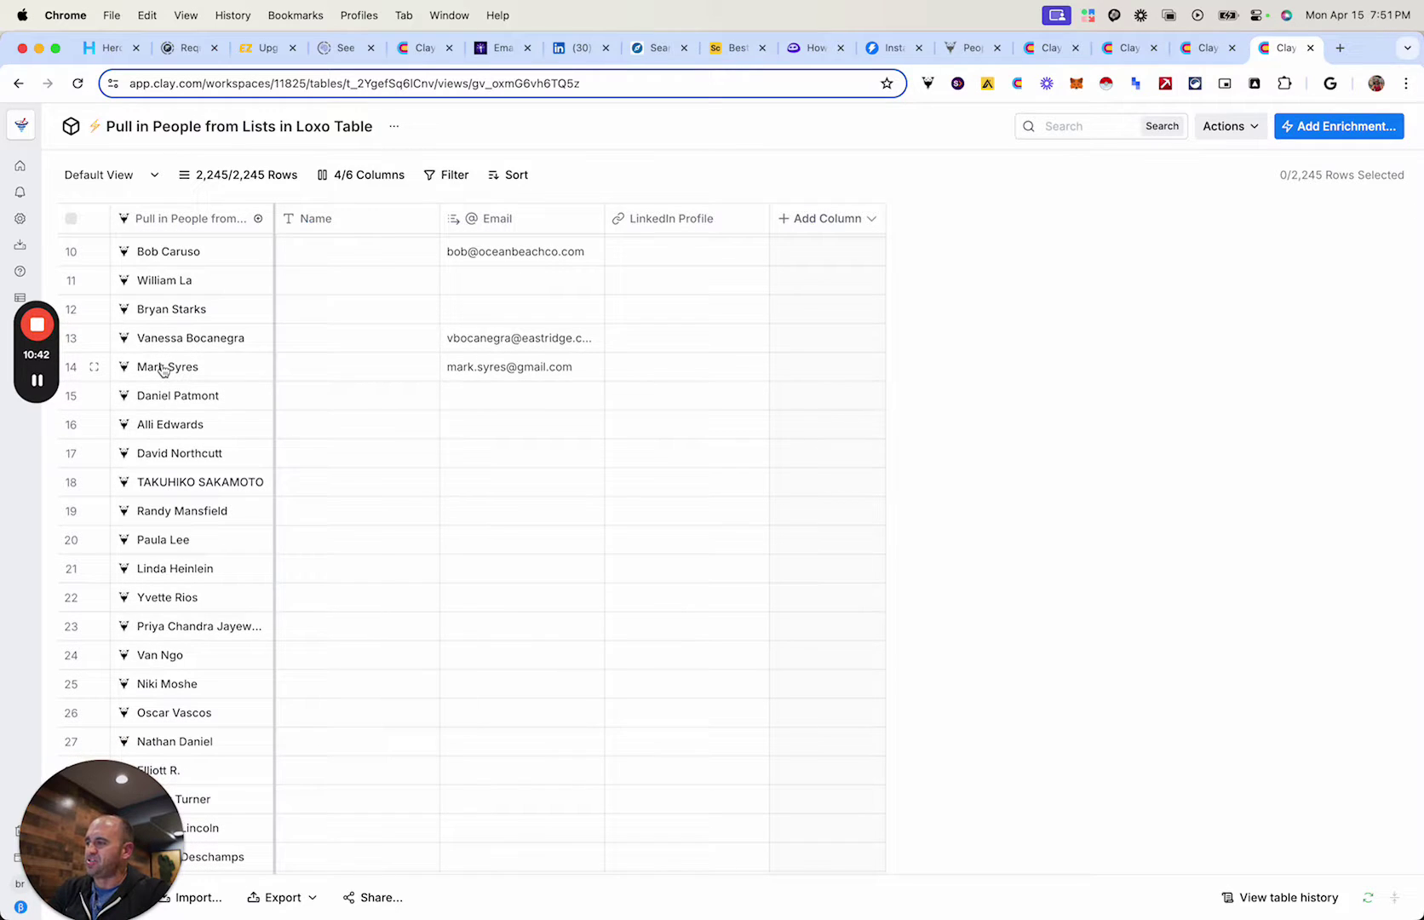
Review one pulled person's Loxo fields in Cell Details, then close the panel
click(163, 367)
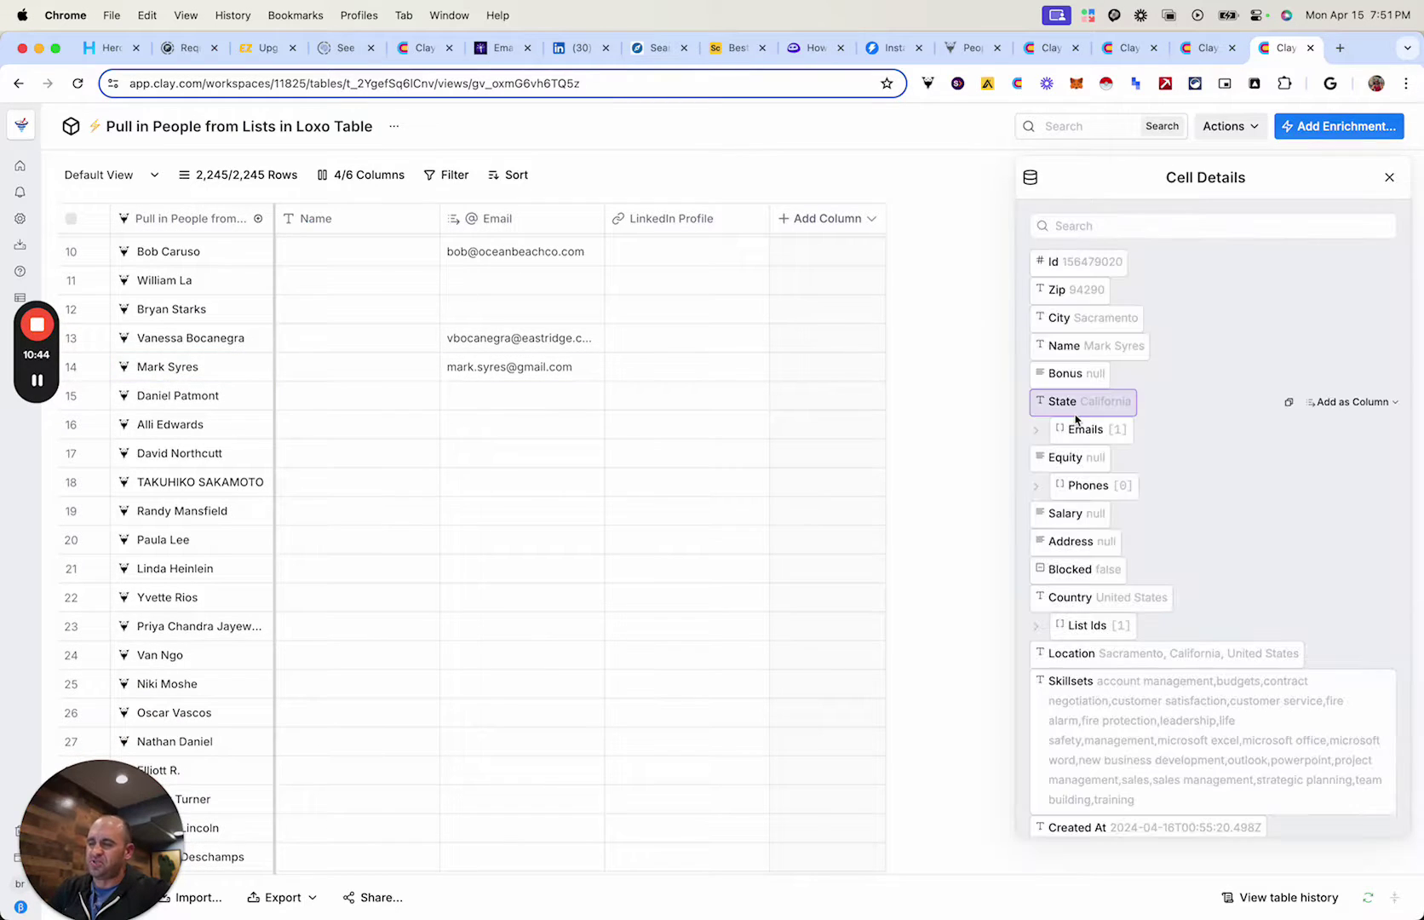
scroll(1079, 416, down, 4)
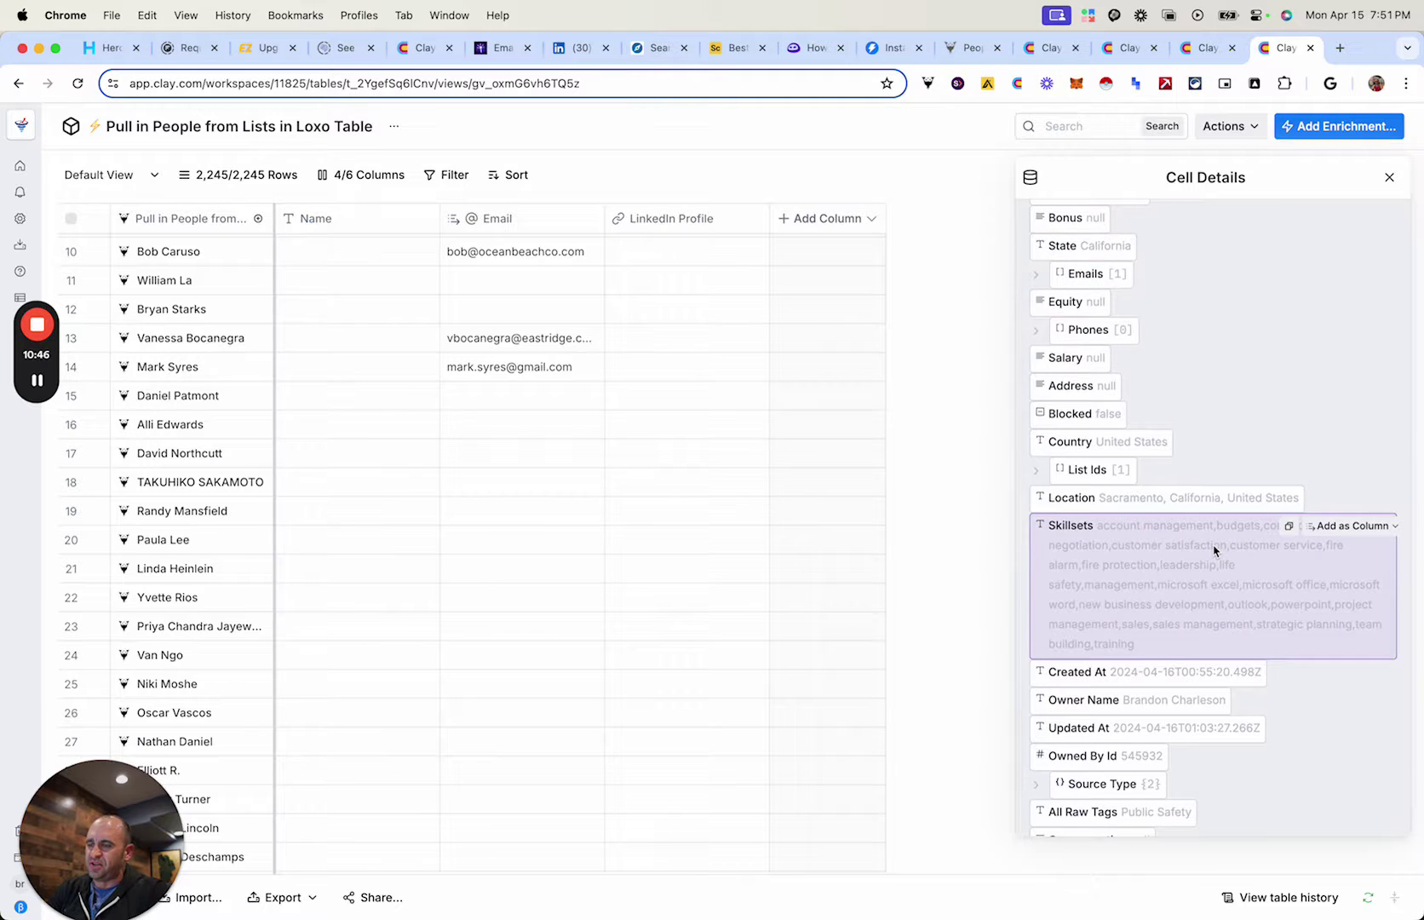
scroll(1213, 536, down, 8)
click(1389, 178)
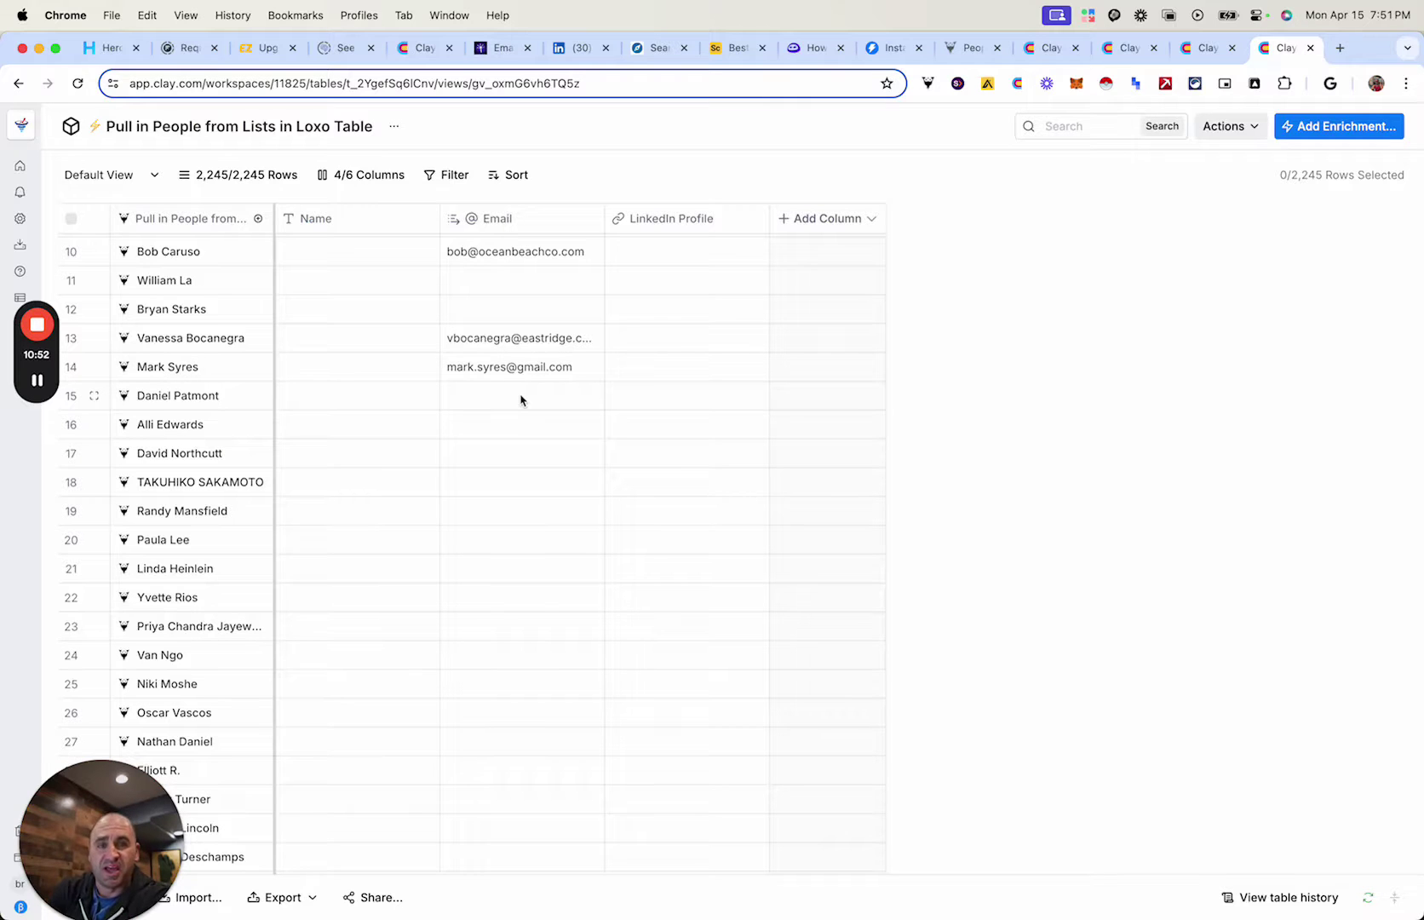
scroll(520, 401, up, 5)
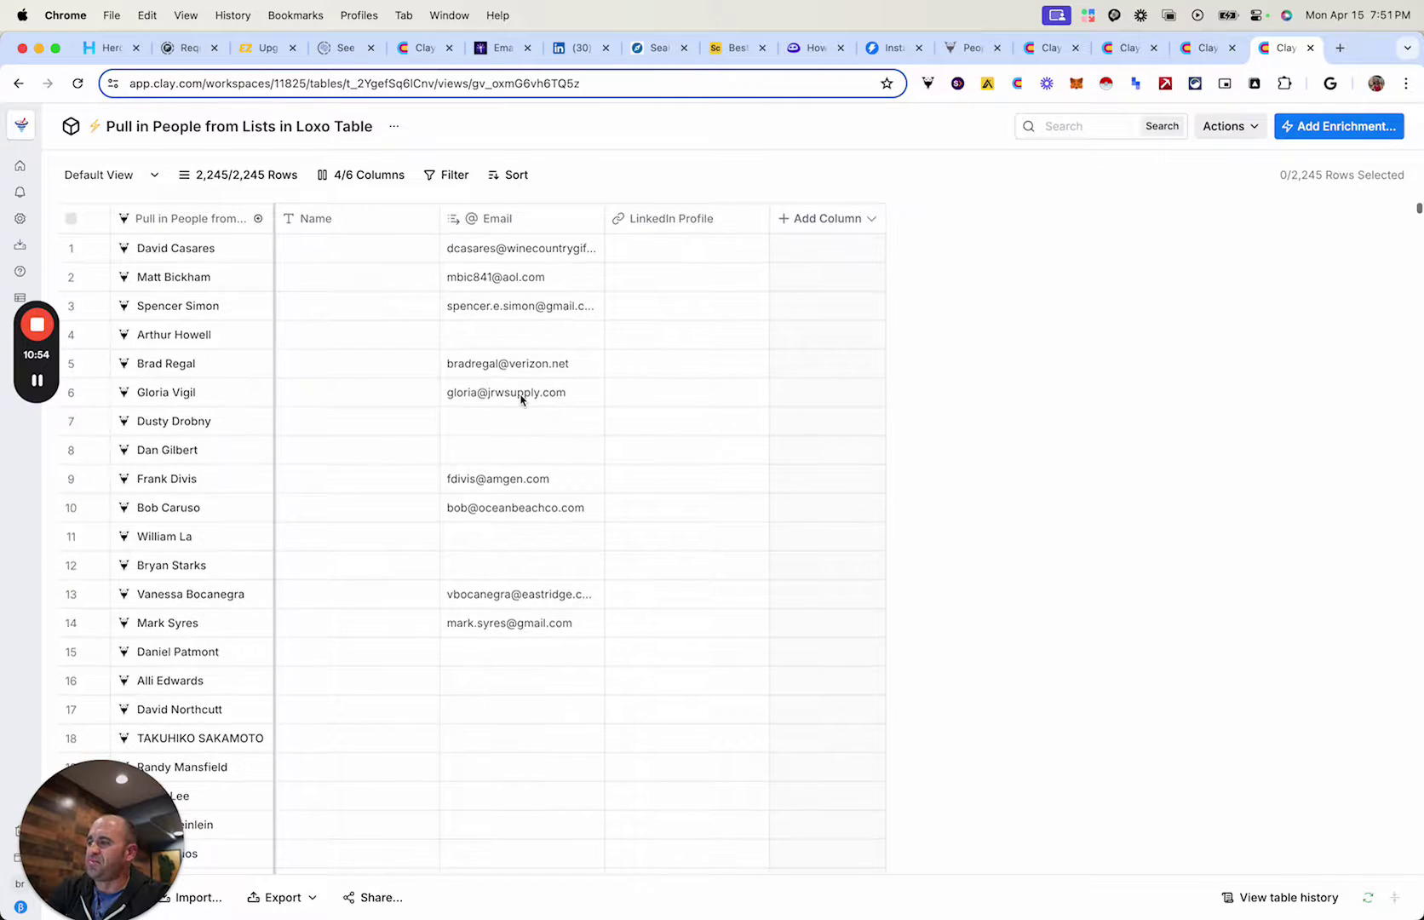